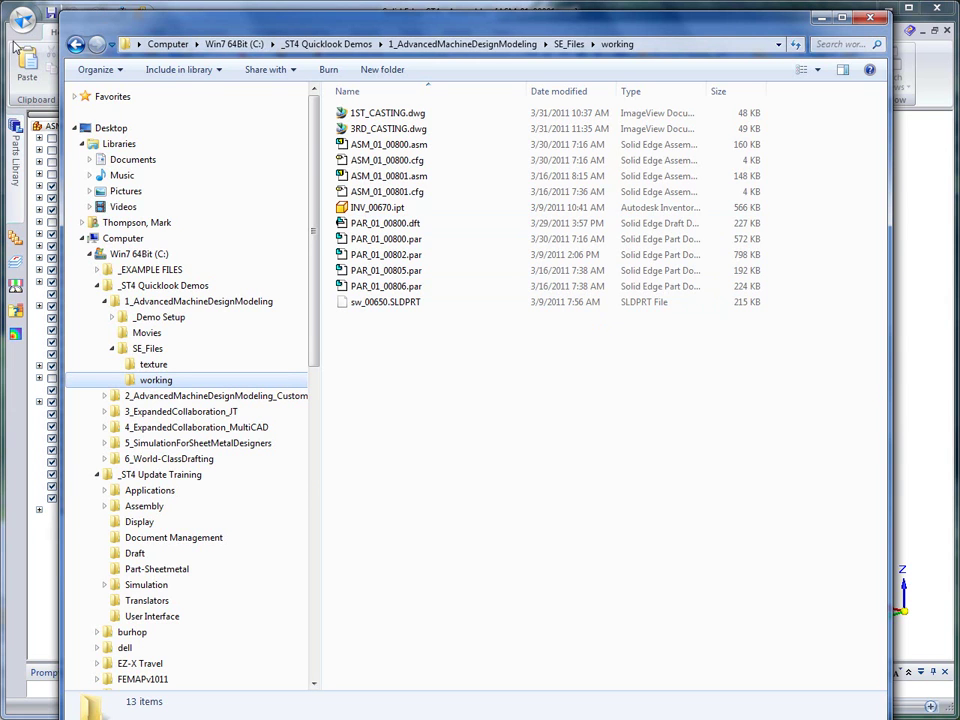
- Examine the SE_Files and working folders of 1_AdvancedMachineDesignModeling in Windows Explorer and return to the Solid Edge assembly
click(14, 44)
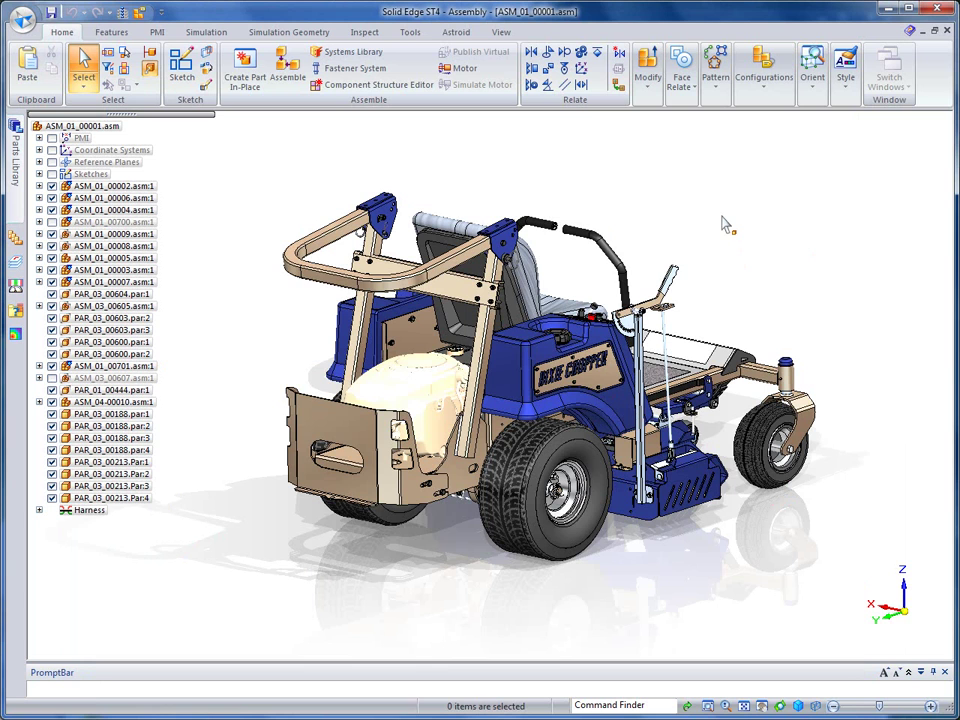
key(alt+Tab)
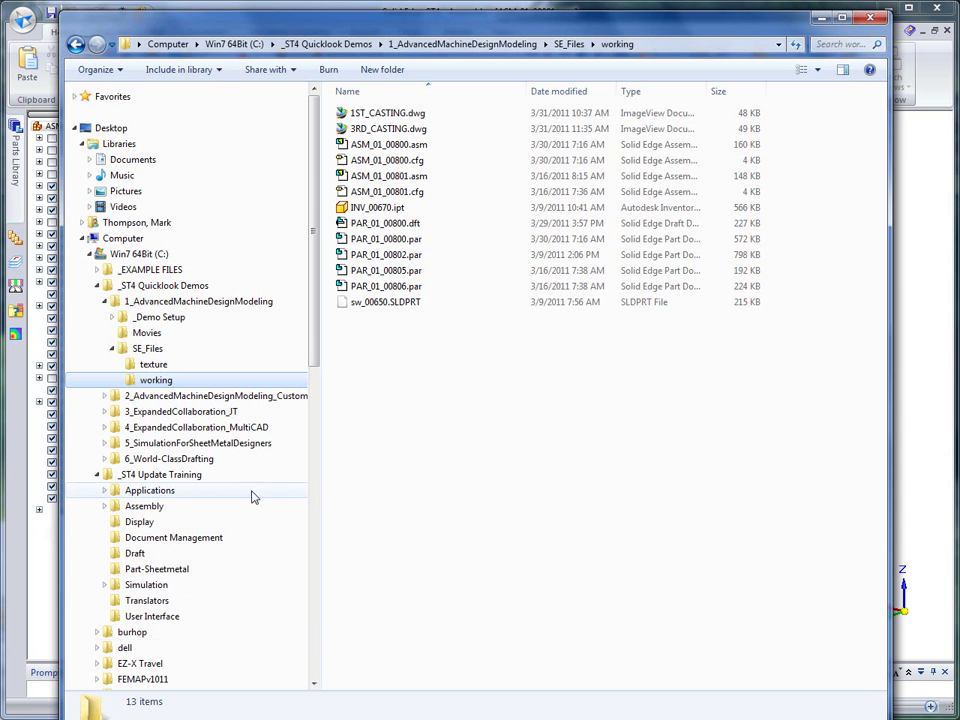
click(104, 427)
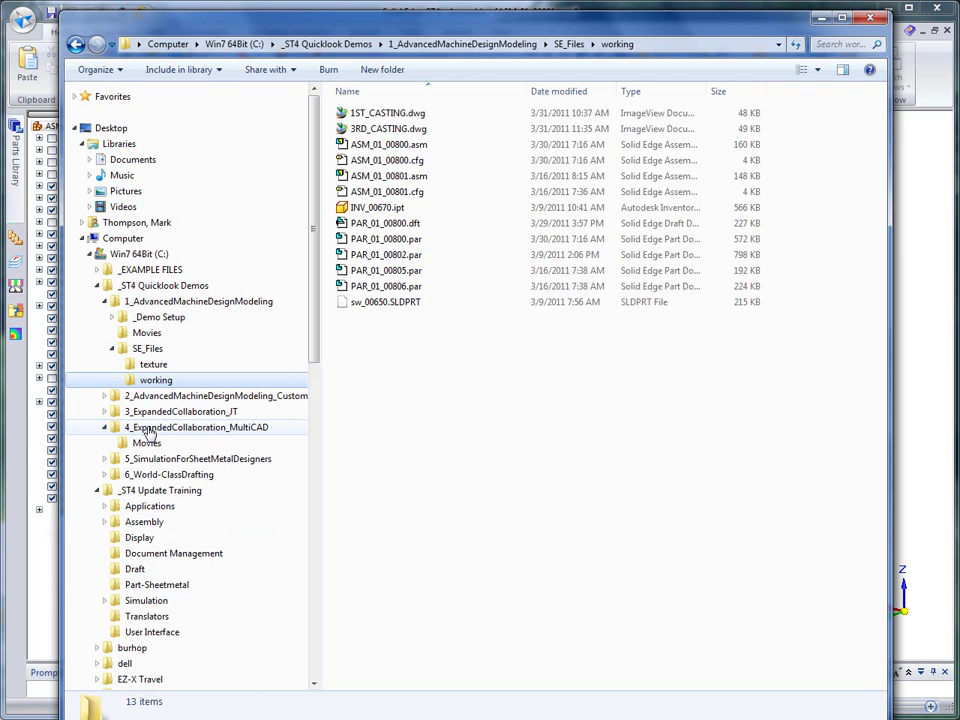
click(147, 349)
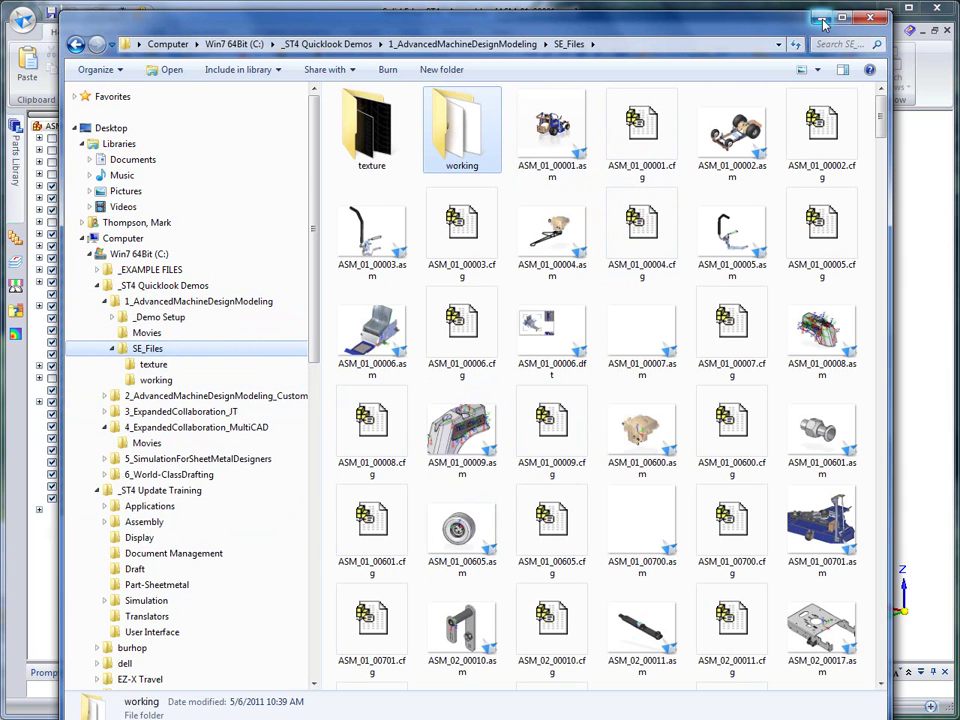
drag(775, 12, 767, 37)
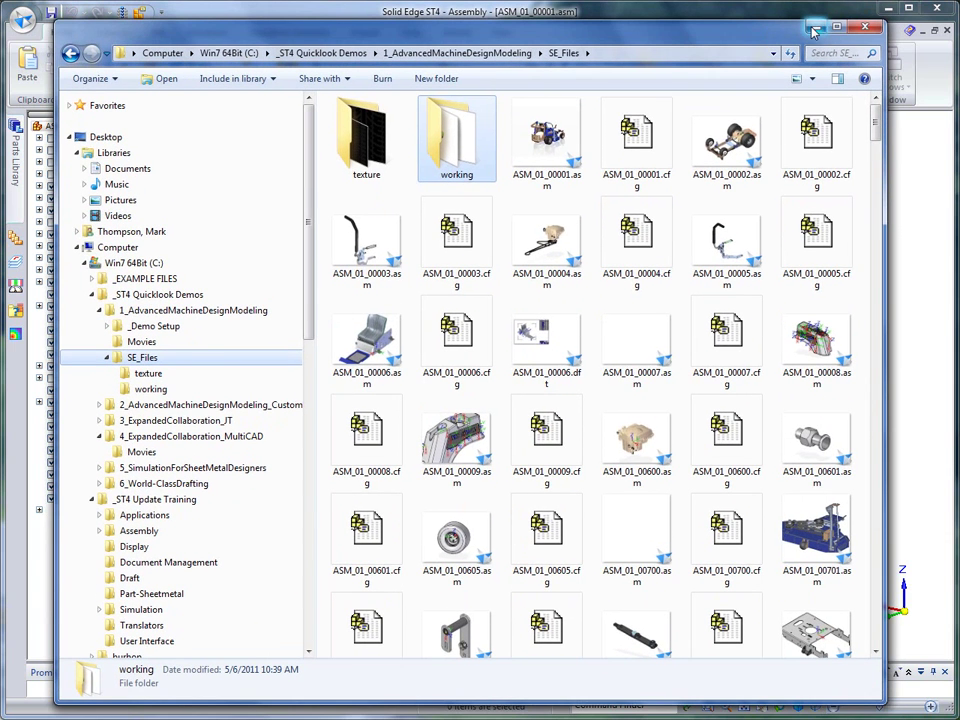
click(140, 389)
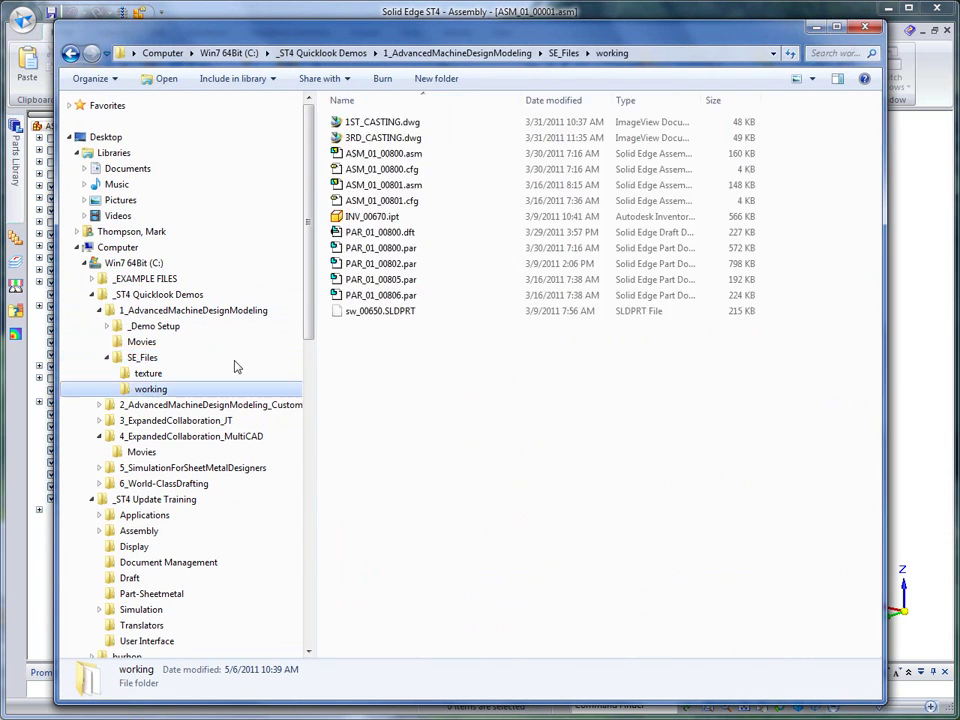
click(829, 27)
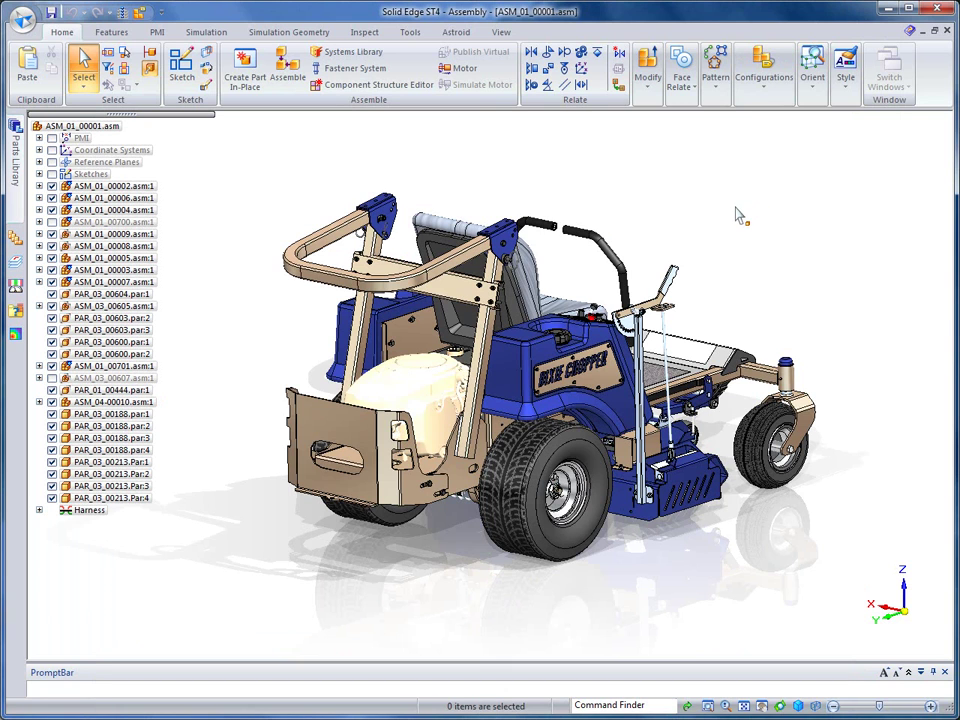
- Apply the 08-Import Data display configuration to the mower assembly
click(768, 80)
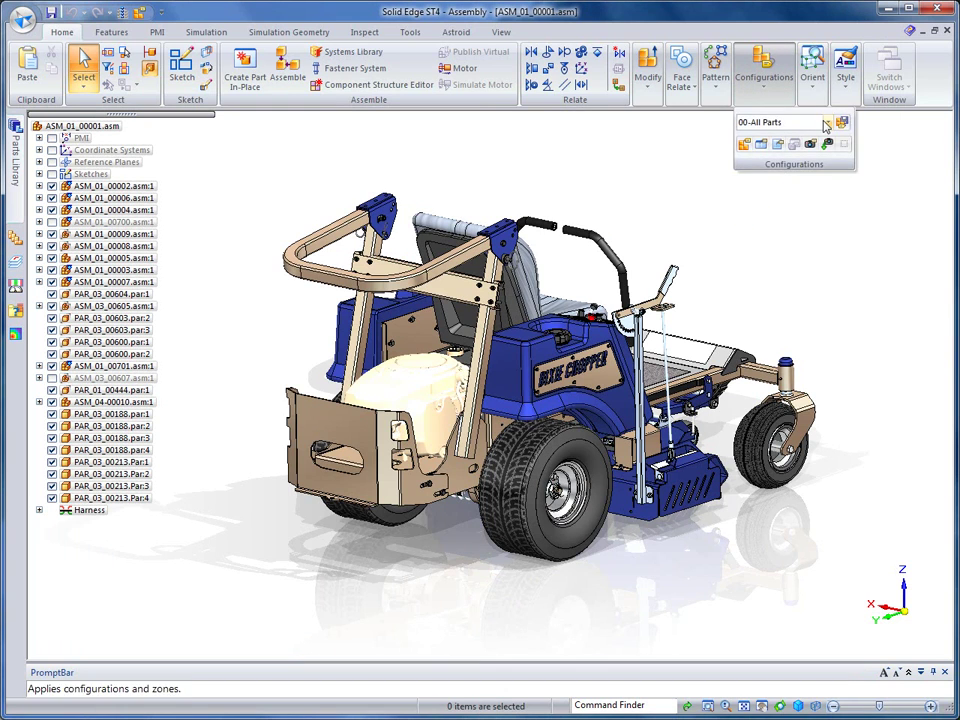
click(841, 122)
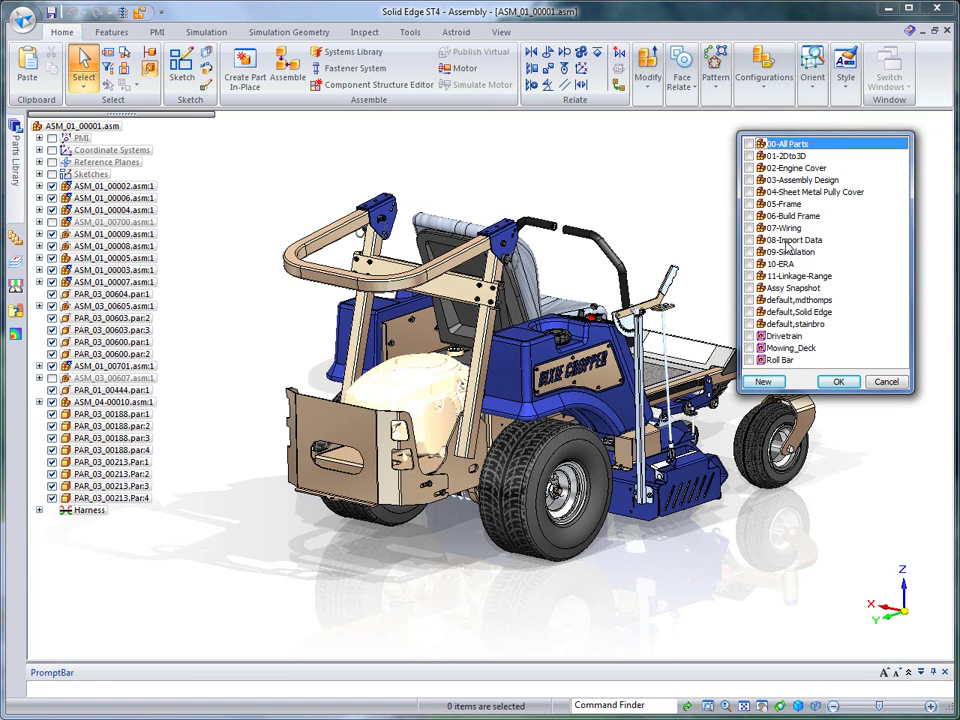
click(791, 241)
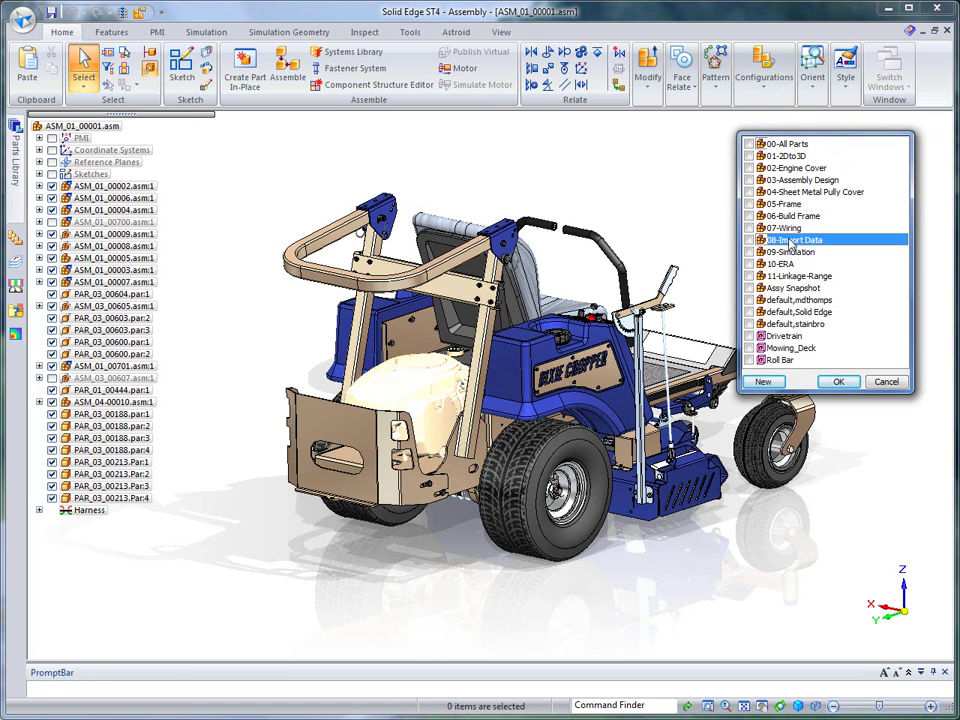
click(839, 382)
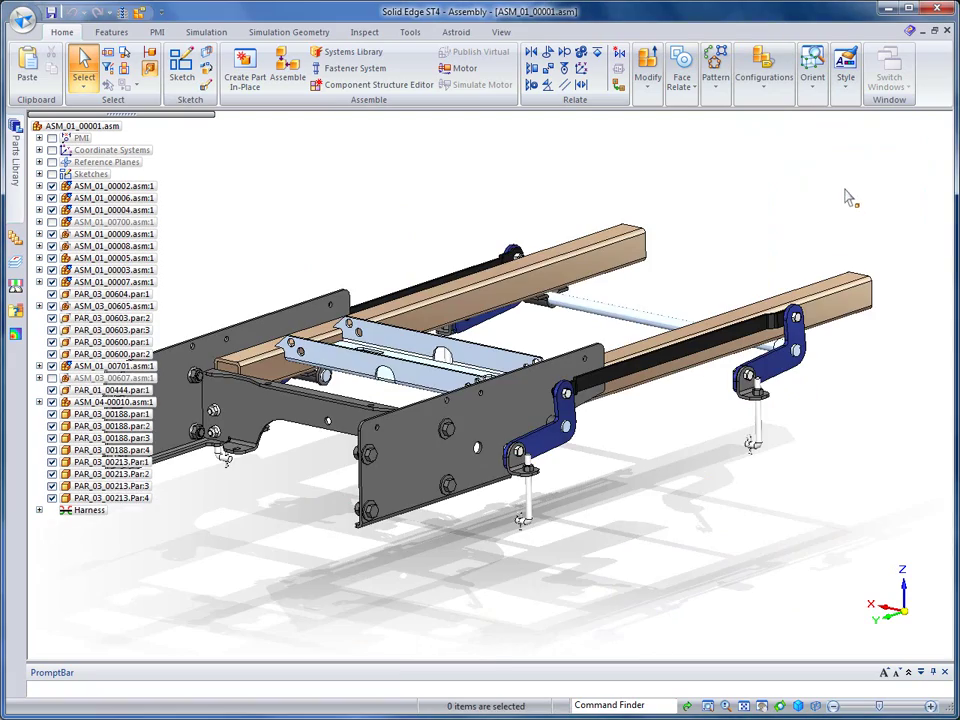
- Examine the small mounting holes in the frame rail beside the cross shaft from a close, rotated view
middle_drag(789, 176, 830, 171)
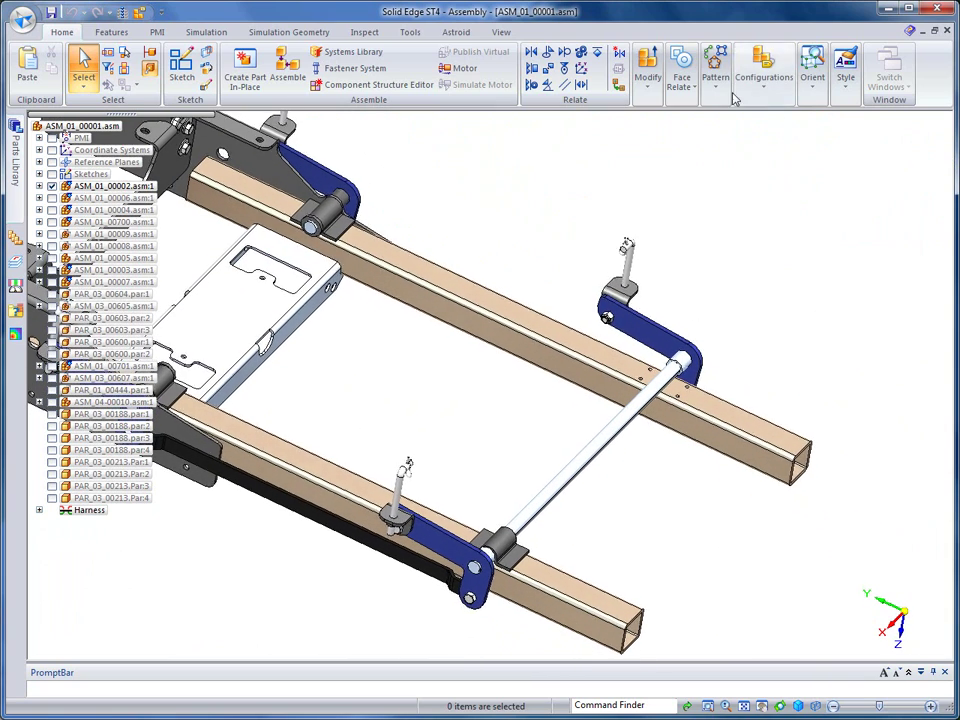
click(455, 33)
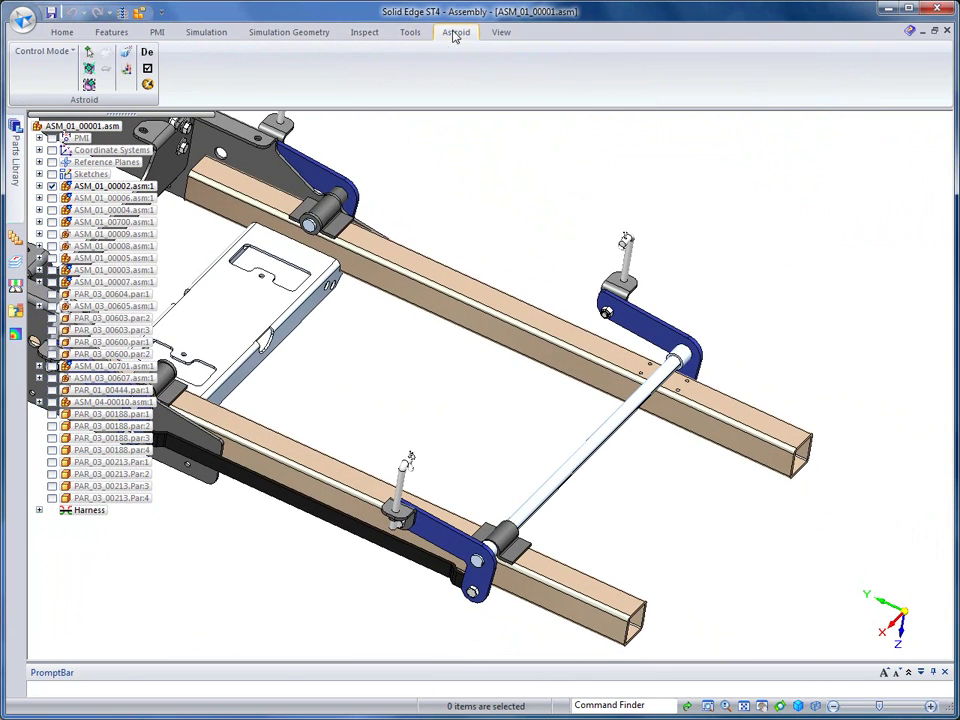
click(89, 51)
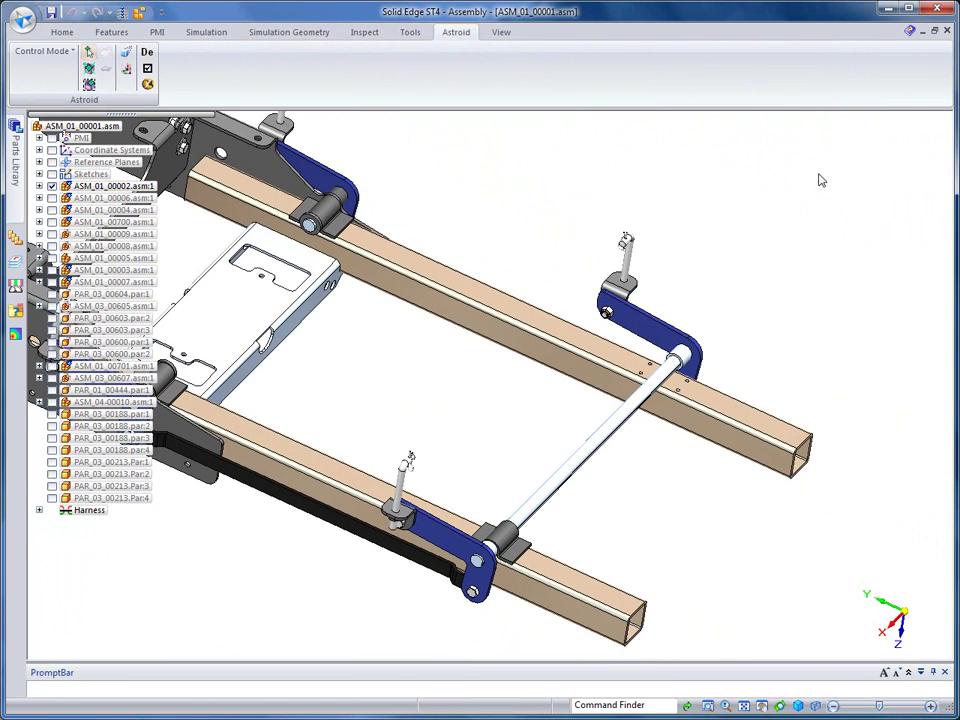
click(61, 32)
scroll(810, 207, up, 3)
scroll(817, 208, up, 4)
middle_drag(793, 197, 813, 191)
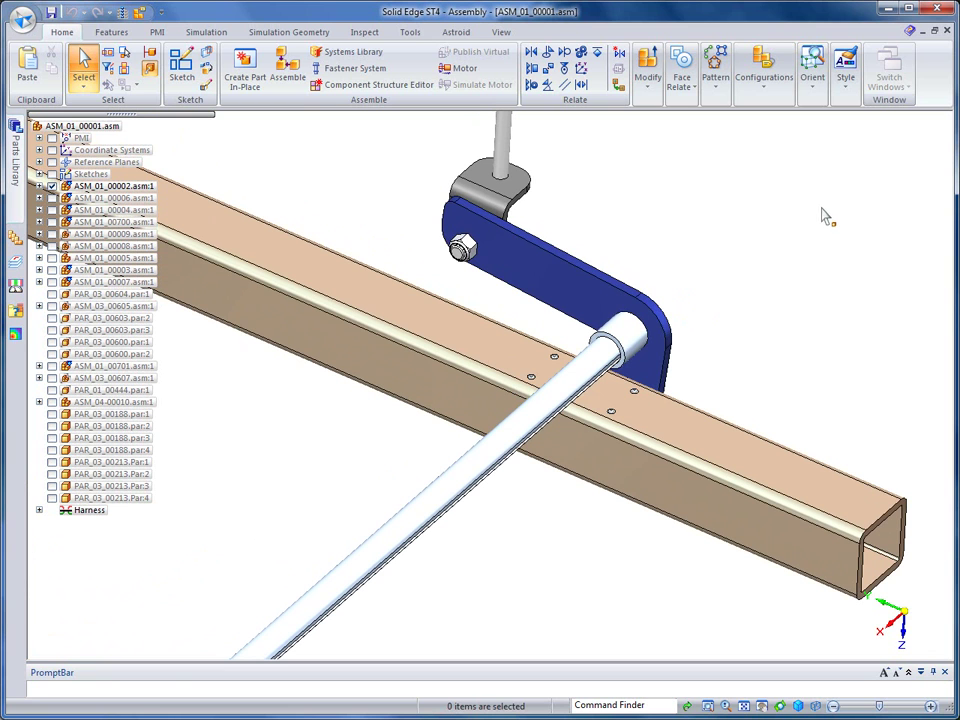
- Select 1ST_CASTING.dwg in the working folder for opening, bring up its AutoCAD translation options and preview the drawing
click(22, 18)
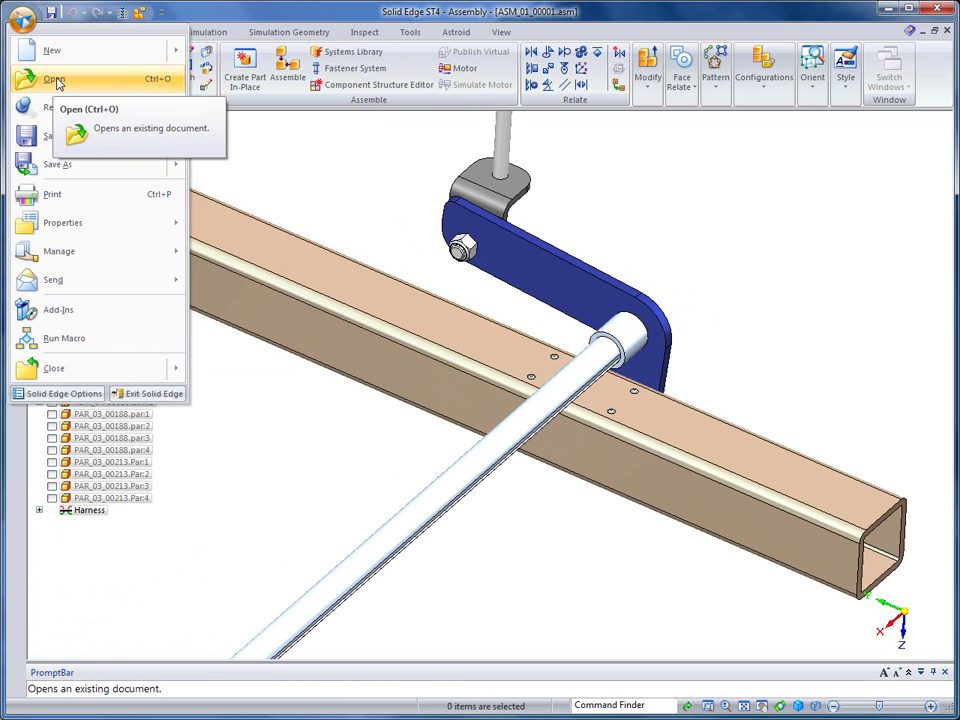
click(54, 80)
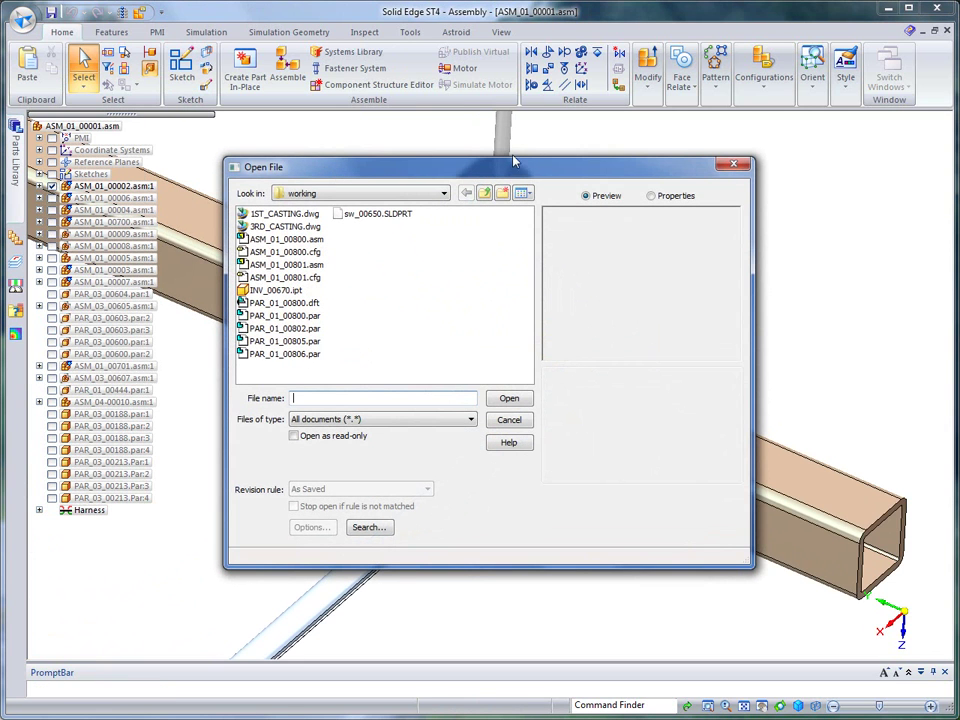
click(283, 215)
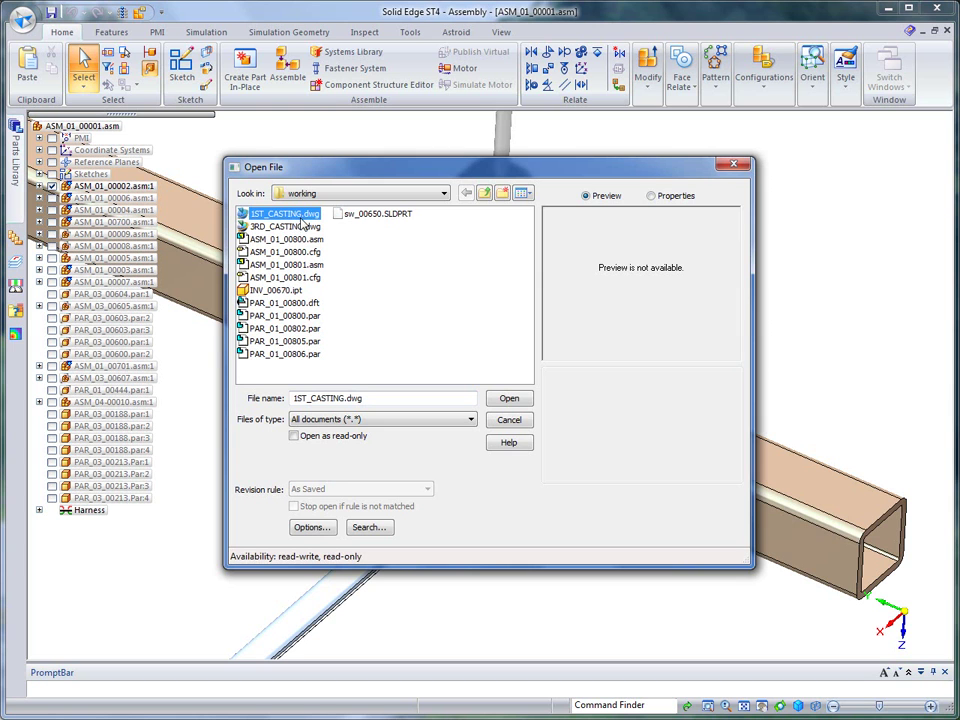
click(312, 528)
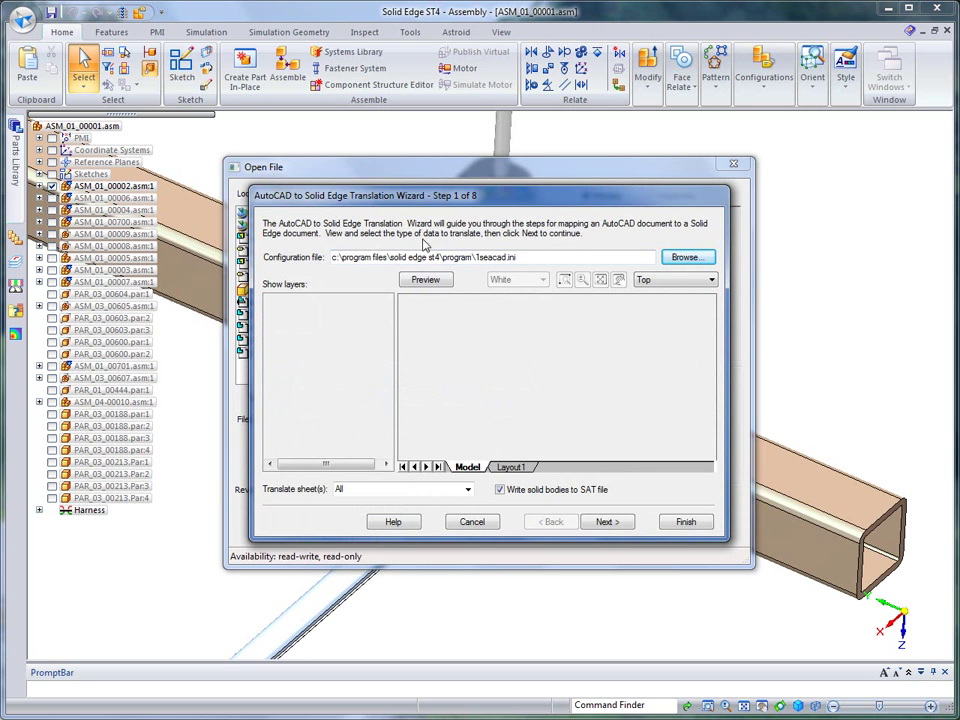
click(428, 280)
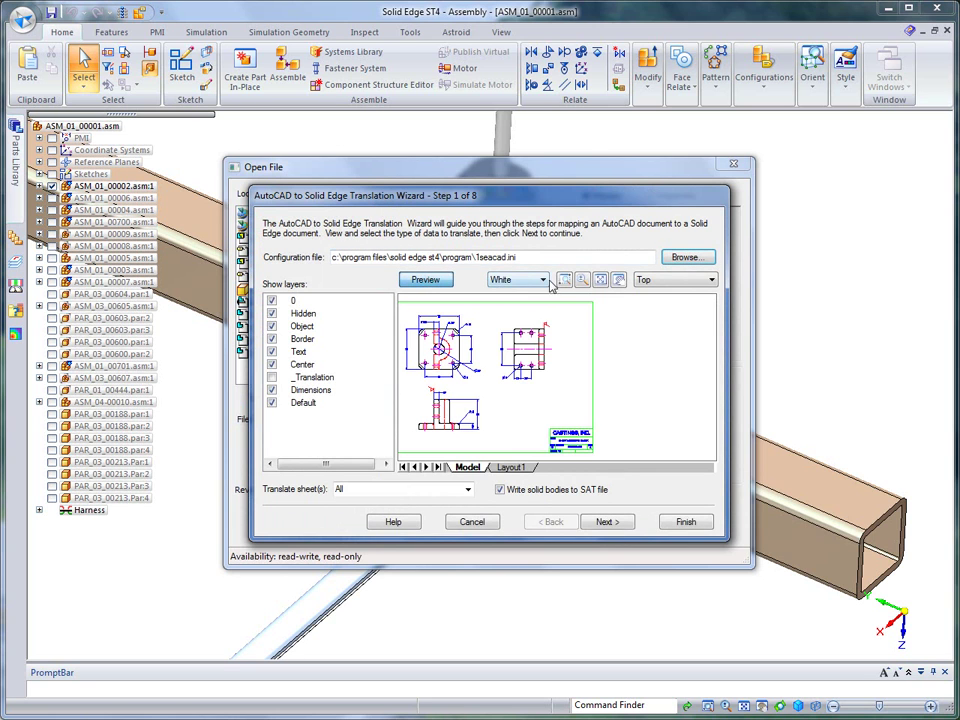
- Try a black background for the drawing preview and set it back to white
click(540, 280)
click(502, 293)
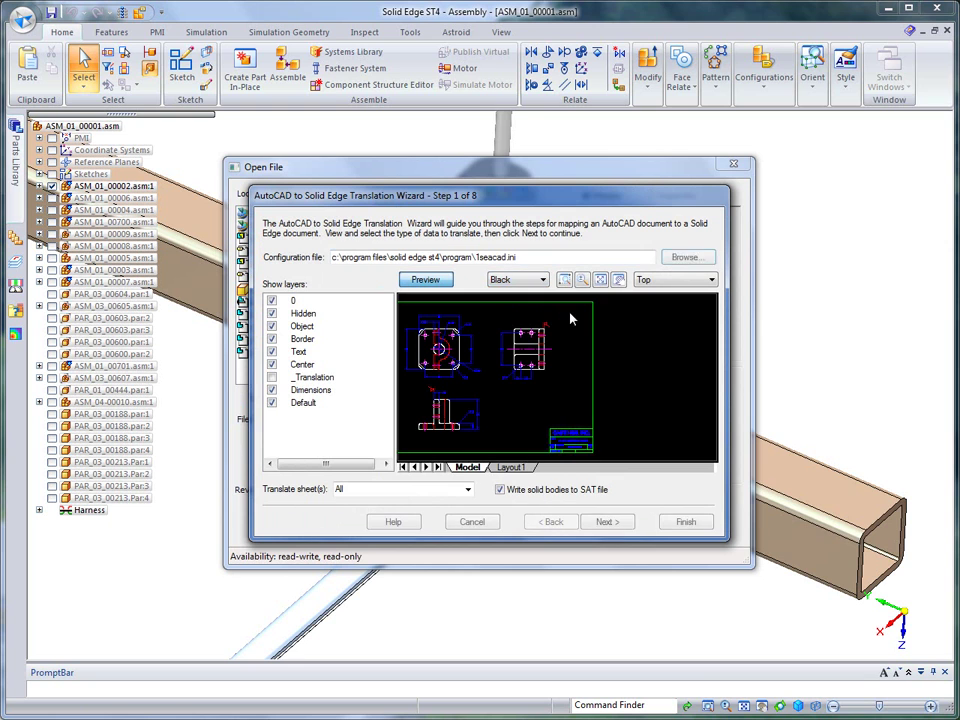
click(540, 280)
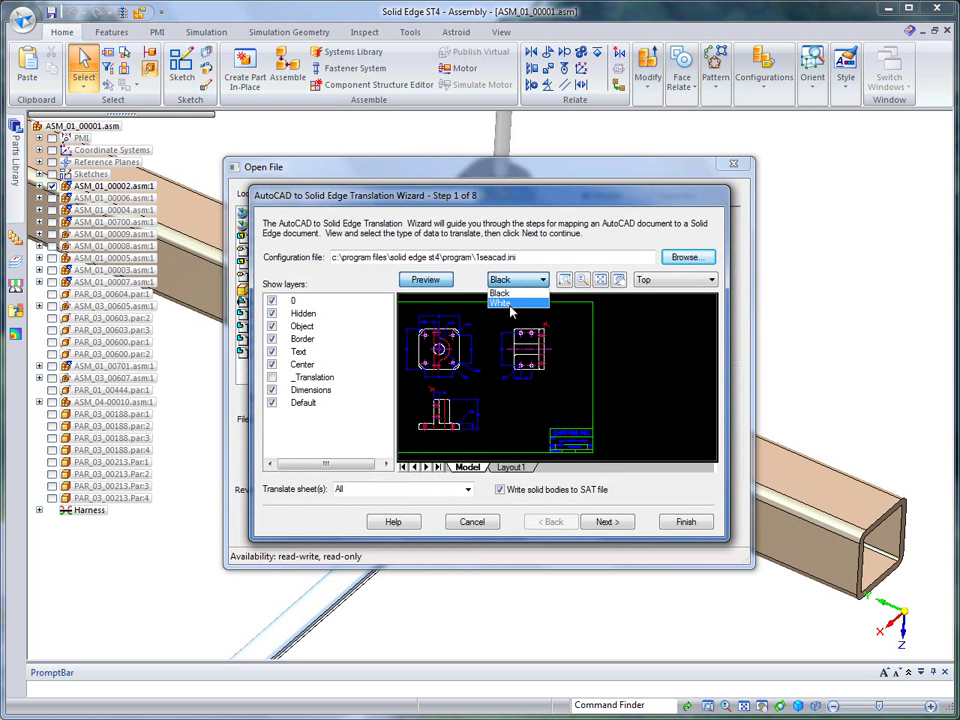
click(510, 304)
- Inspect the casting's dimensioned view in the preview with the Dimensions layer toggled off and on, and continue to the wizard's second step
click(564, 280)
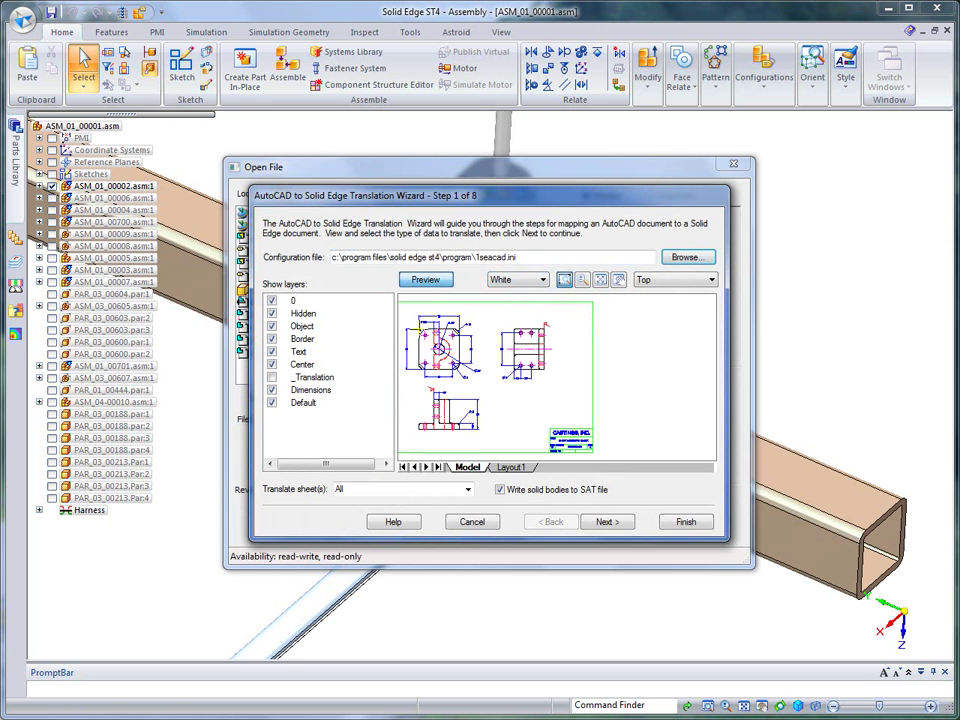
drag(410, 316, 478, 352)
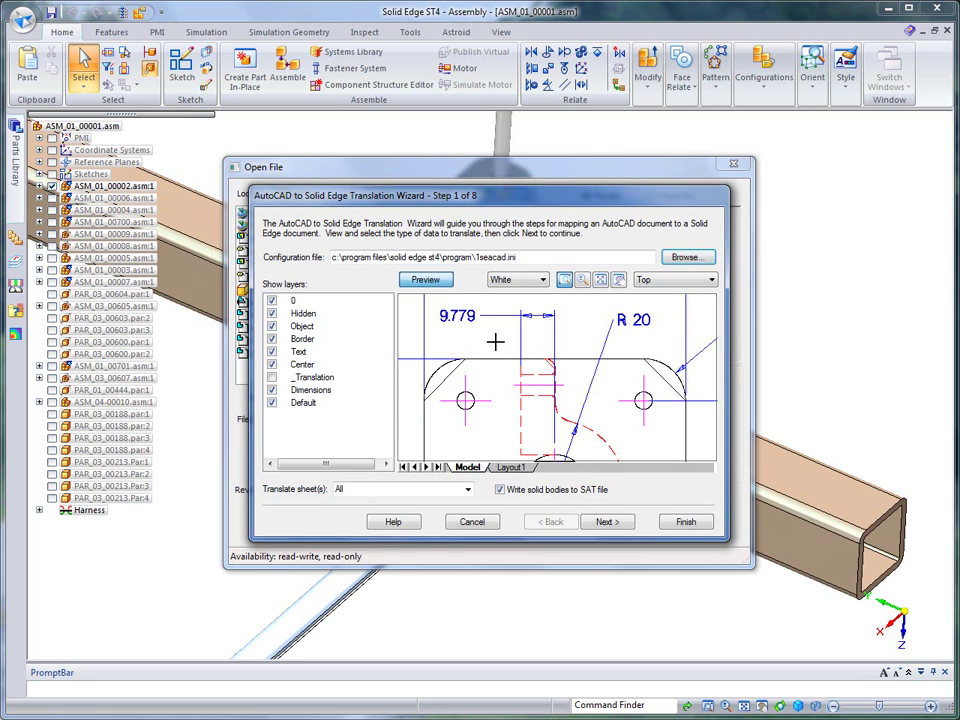
click(272, 391)
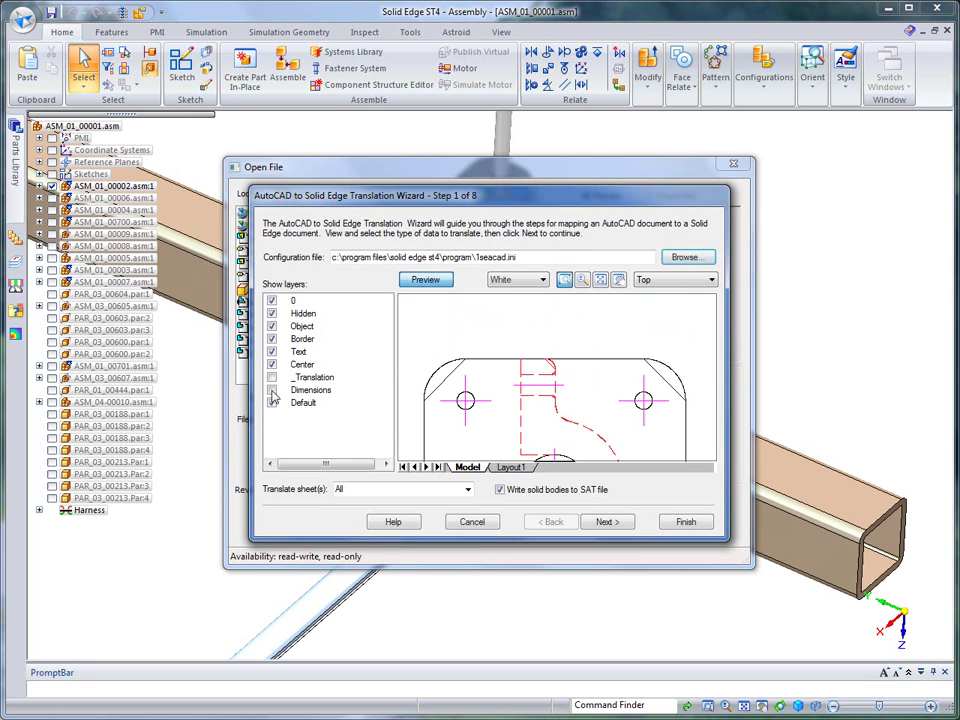
click(272, 391)
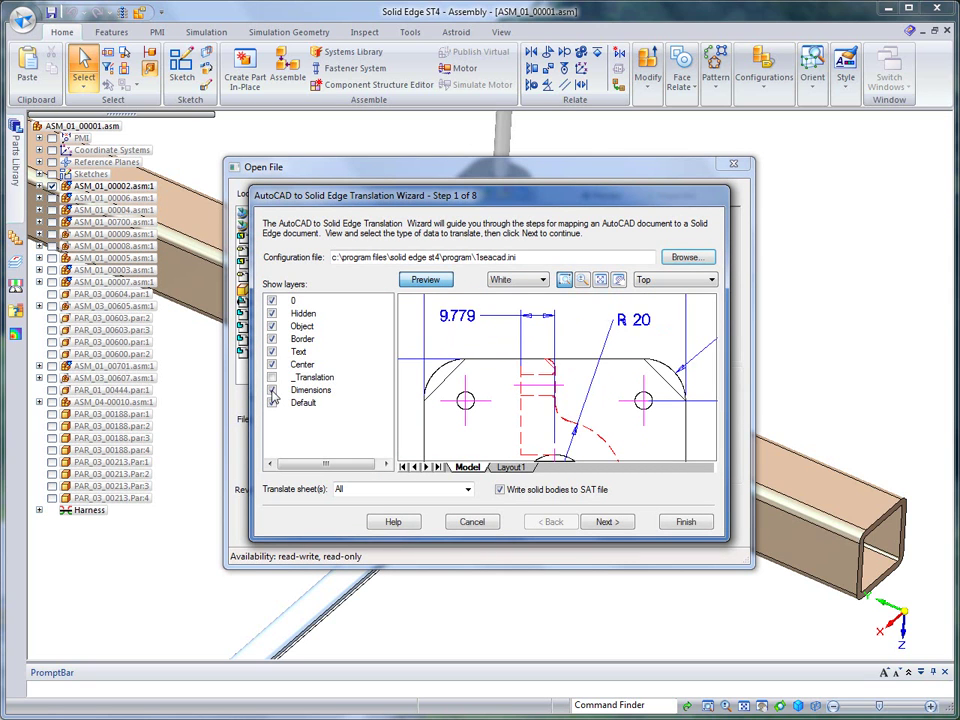
click(600, 280)
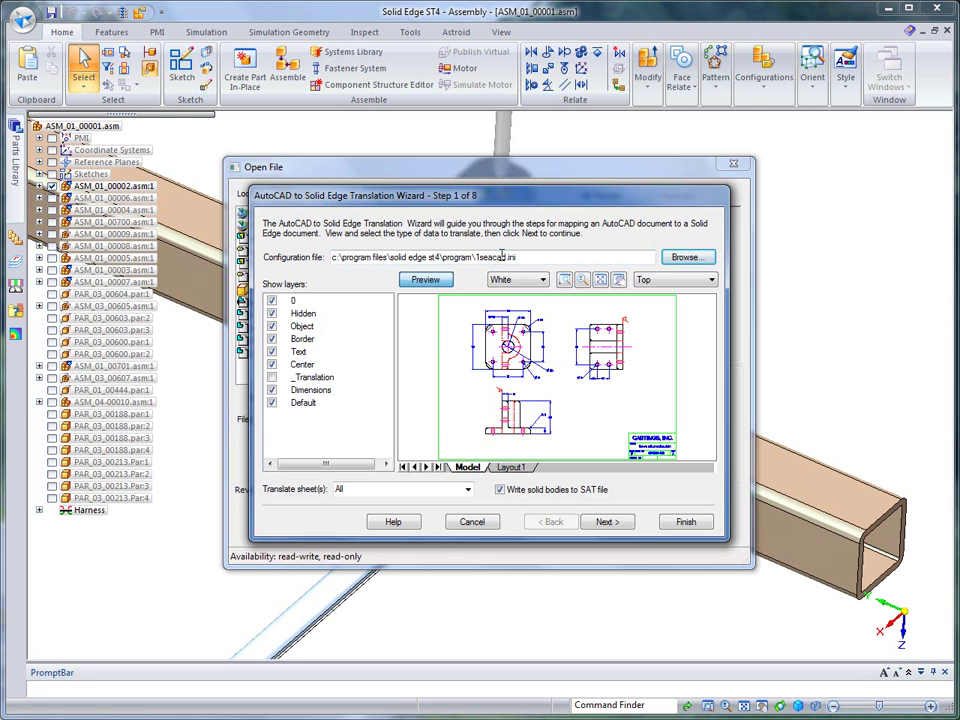
click(605, 522)
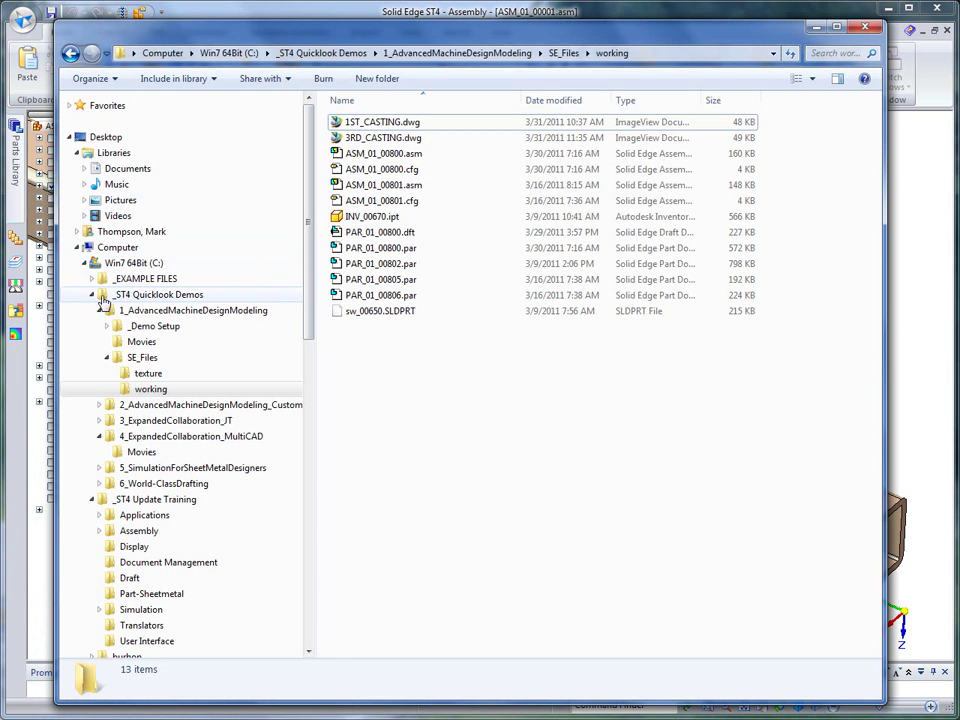
- Examine the Template and Program folders under Files-to-copy in Windows Explorer, go back to the working folder and return to Solid Edge
click(107, 326)
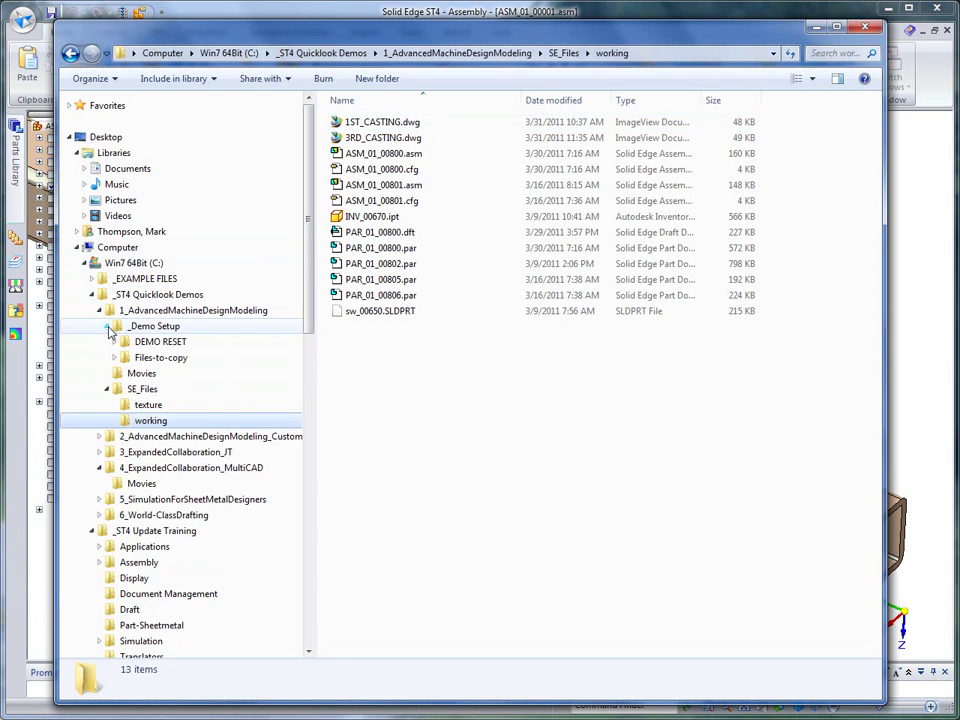
click(148, 360)
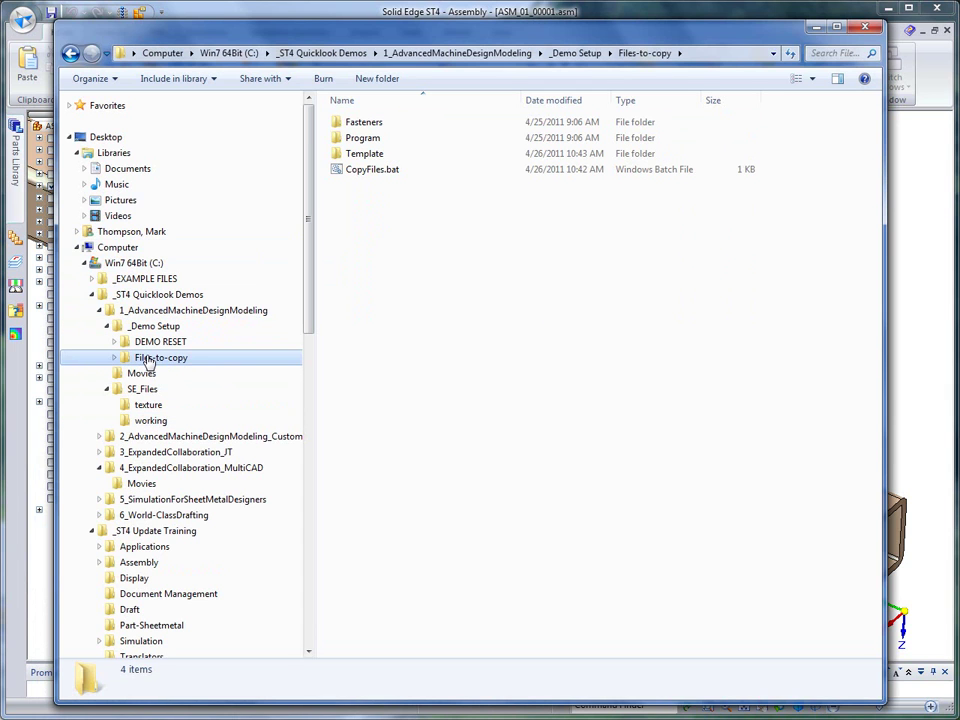
double_click(369, 155)
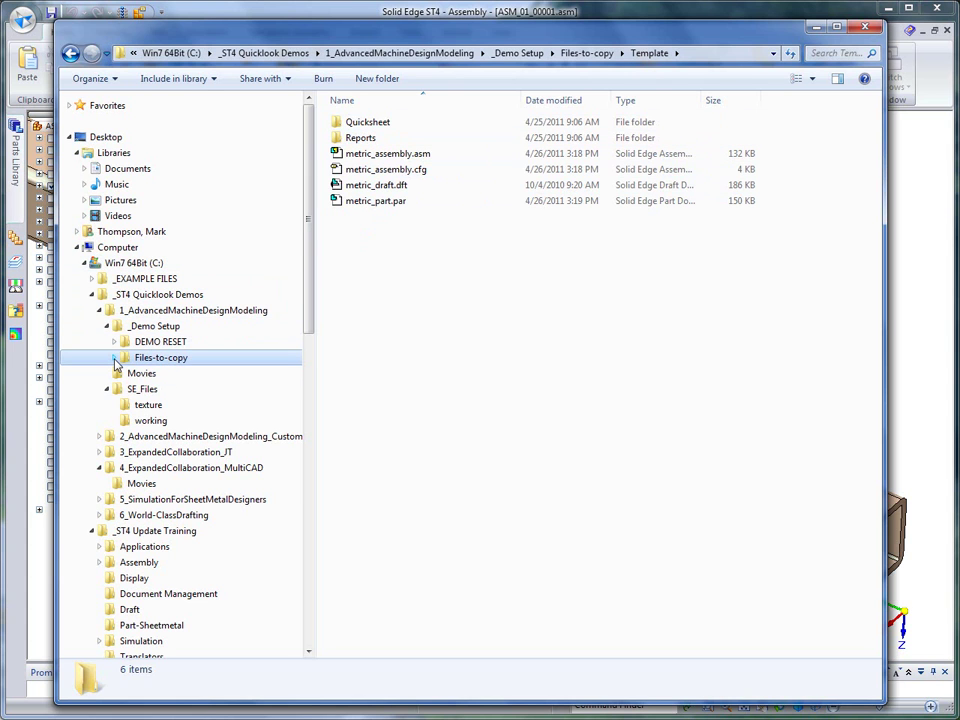
click(115, 358)
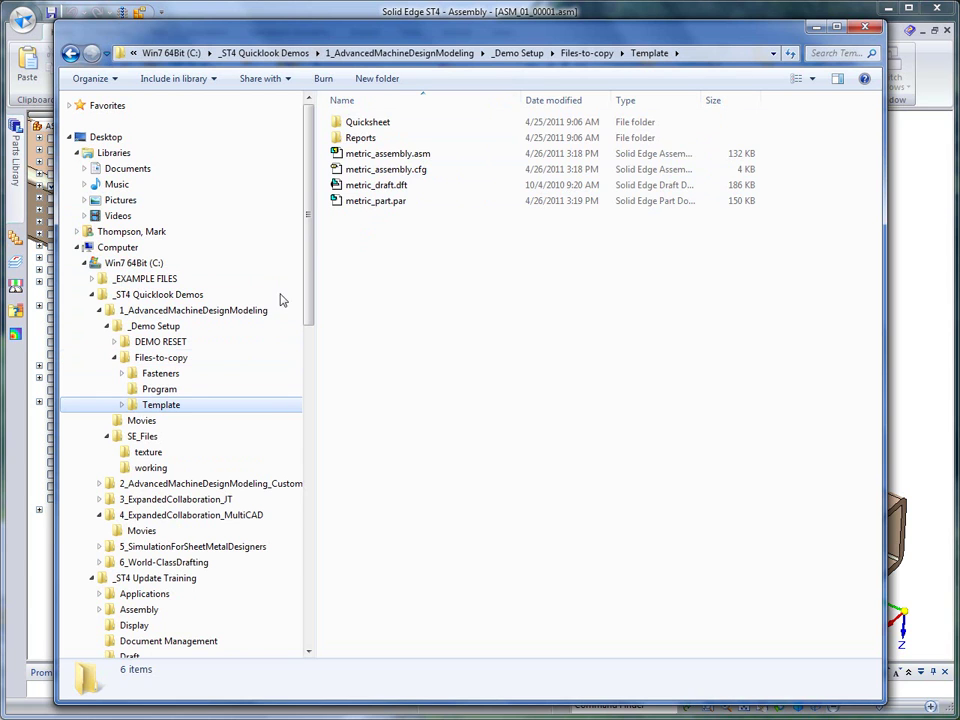
click(168, 390)
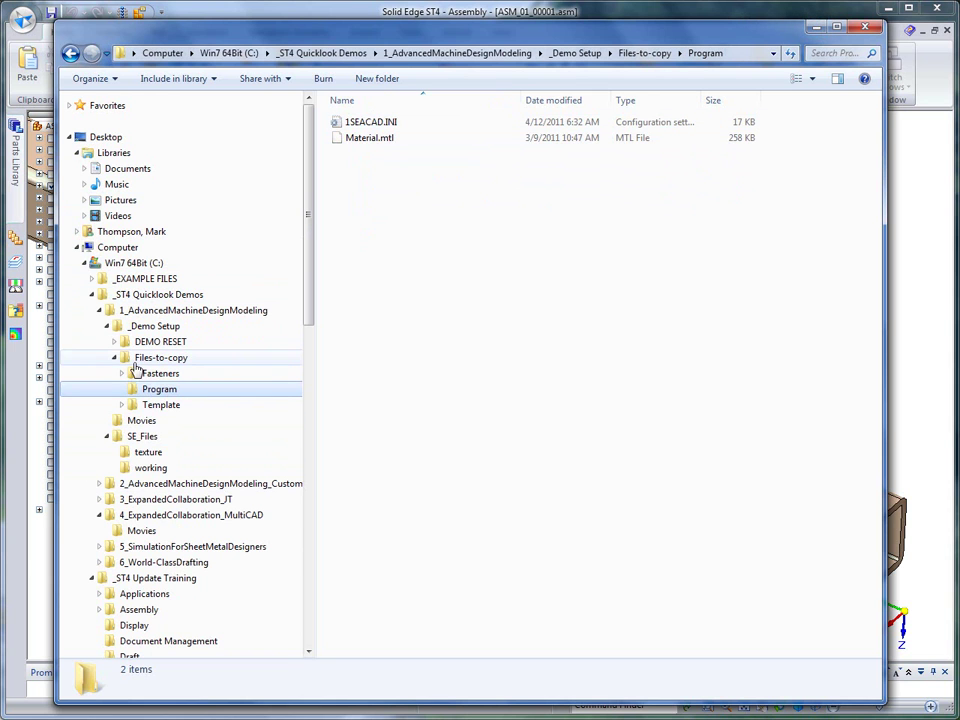
click(107, 326)
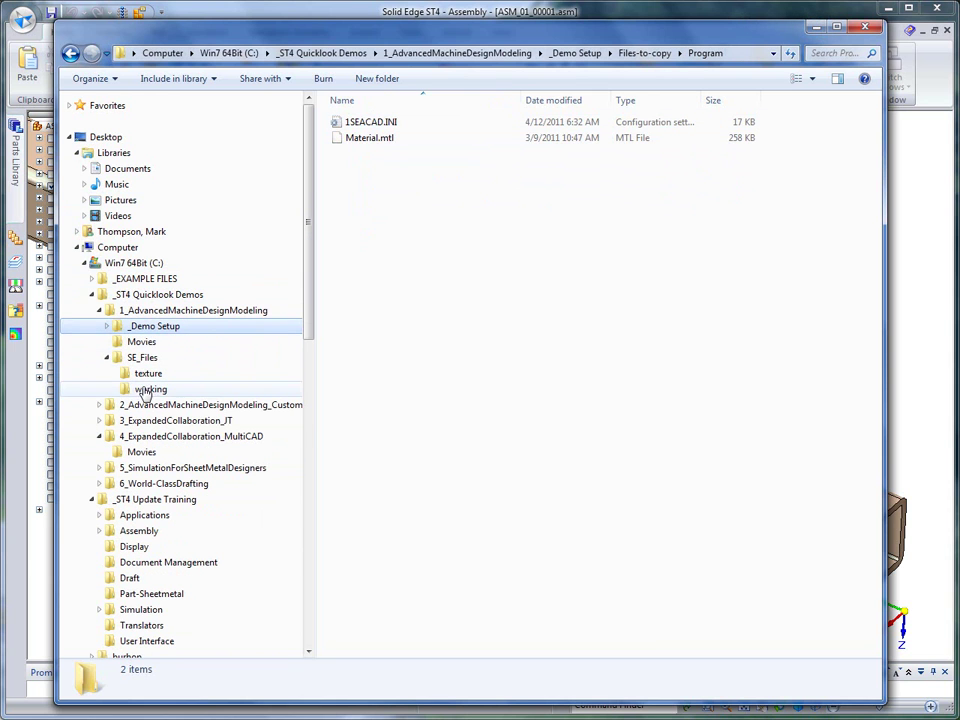
click(148, 390)
click(815, 27)
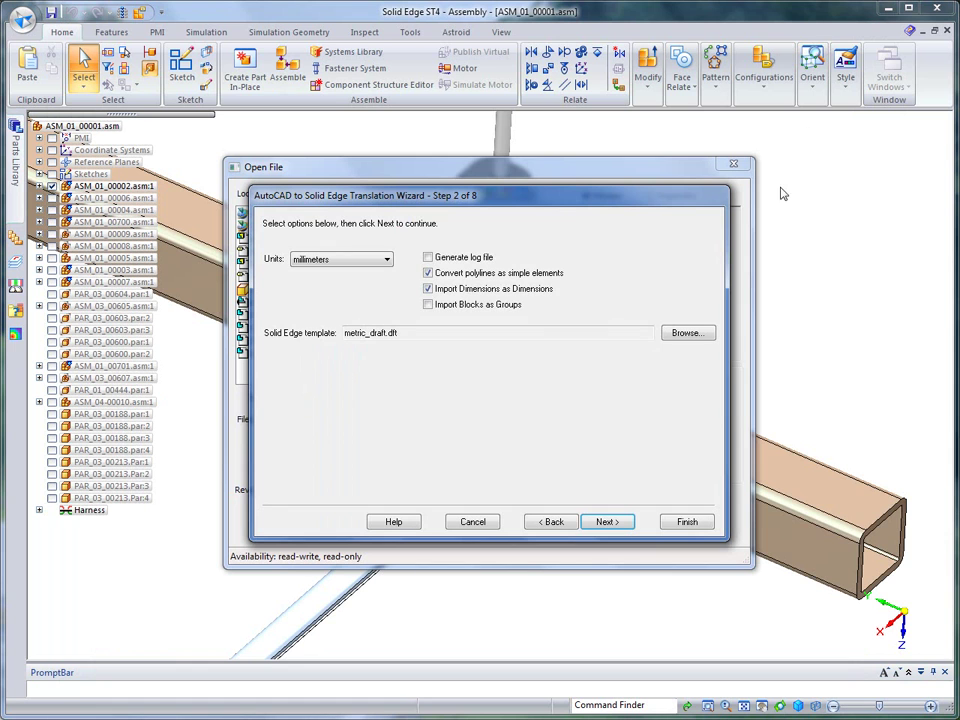
- Accept the remaining translation wizard settings, save the remappings to the original configuration file 1seacad.ini, and open 1ST_CASTING.dwg
click(615, 527)
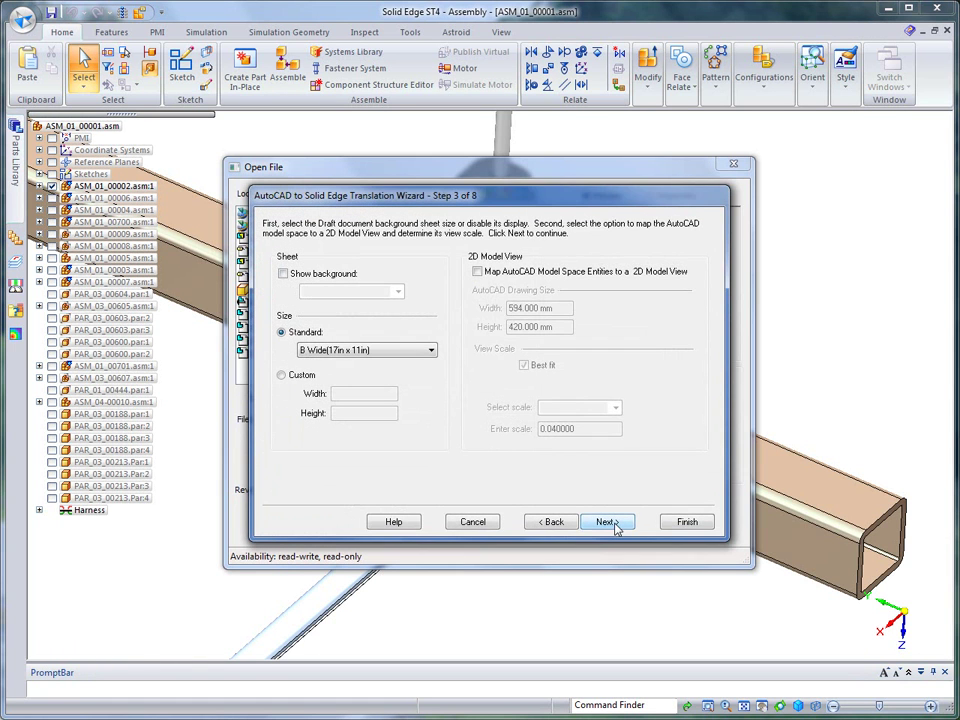
click(608, 522)
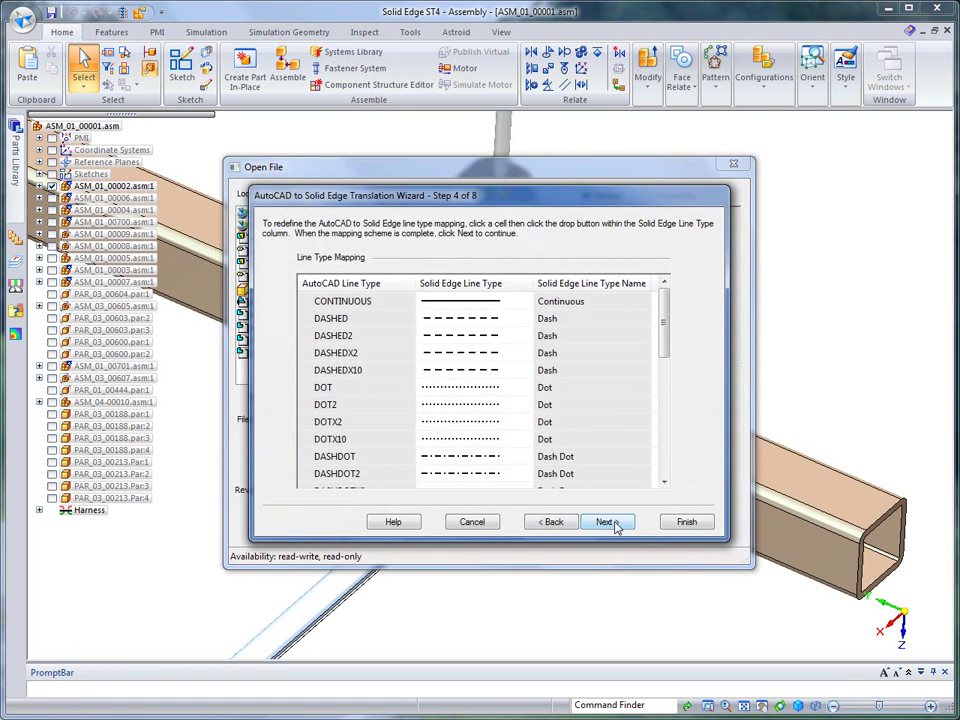
click(612, 523)
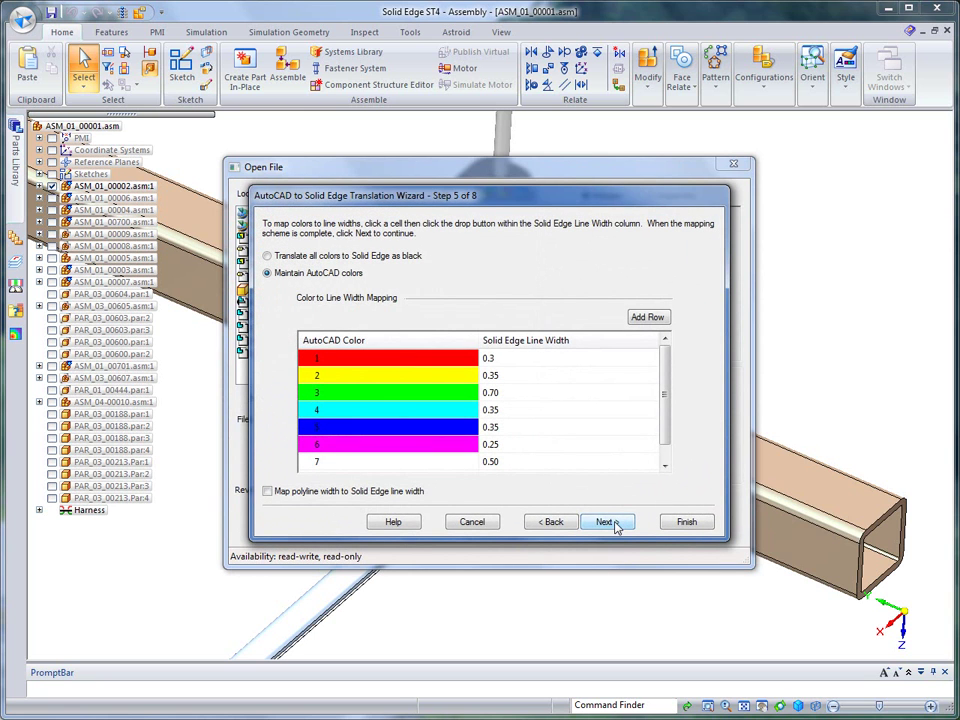
click(612, 522)
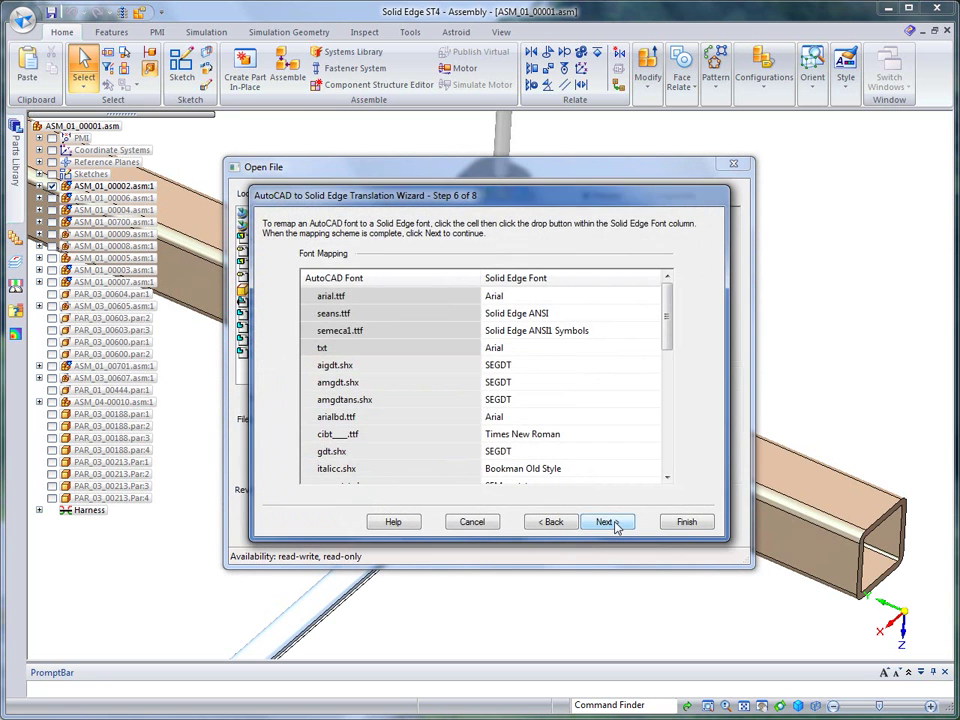
click(612, 522)
click(615, 524)
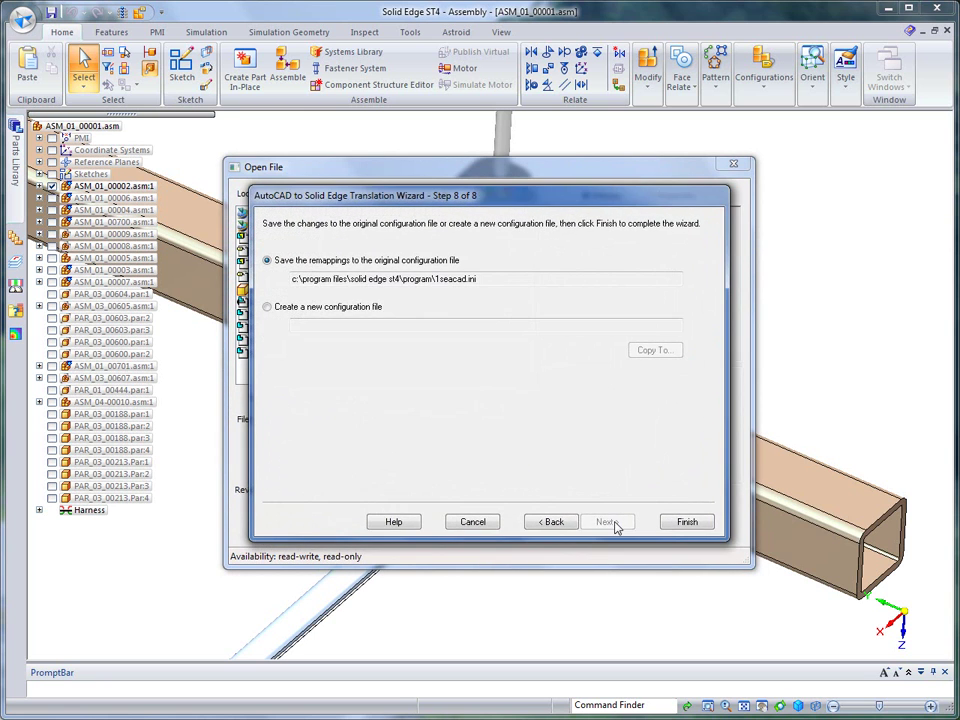
click(679, 524)
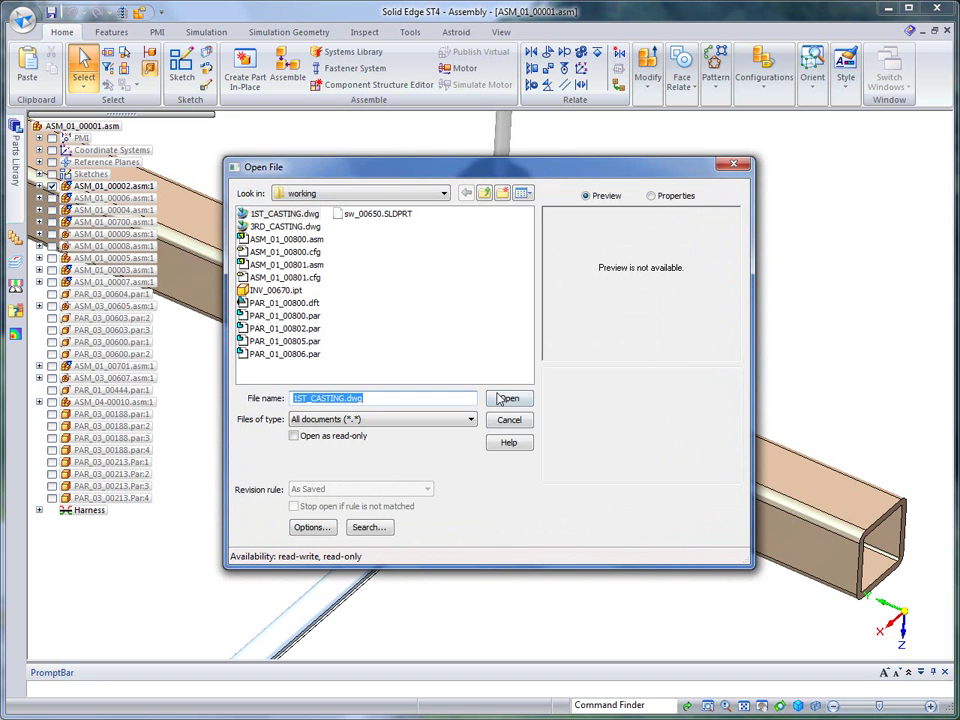
click(509, 399)
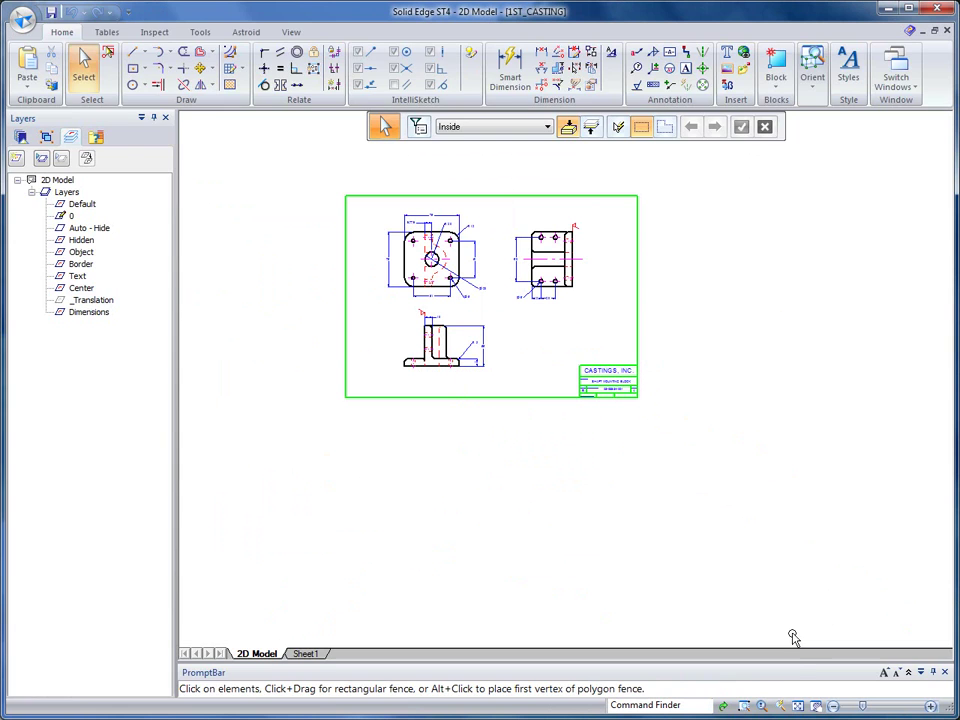
- Hide the Border, Text and Center layers of the casting drawing's 2D Model sheet
click(799, 706)
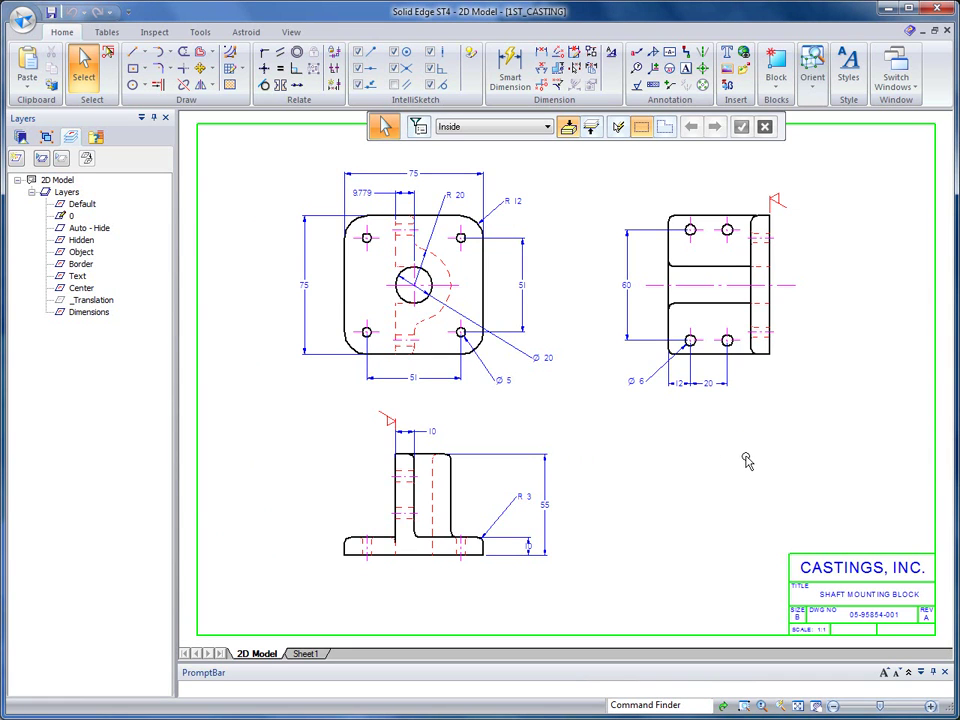
click(78, 288)
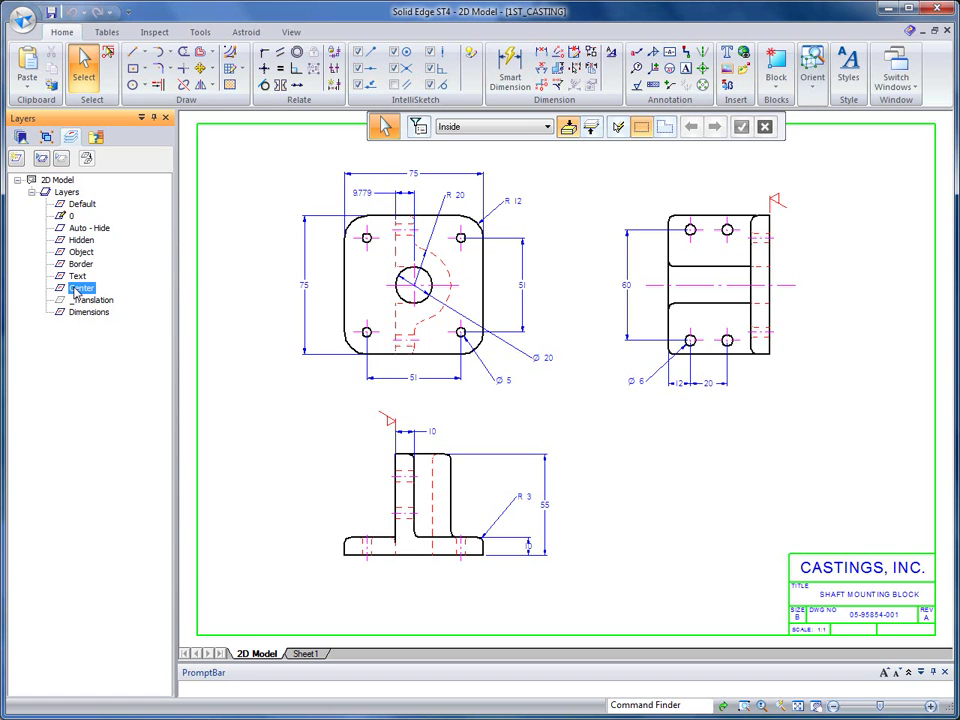
shift+click(79, 265)
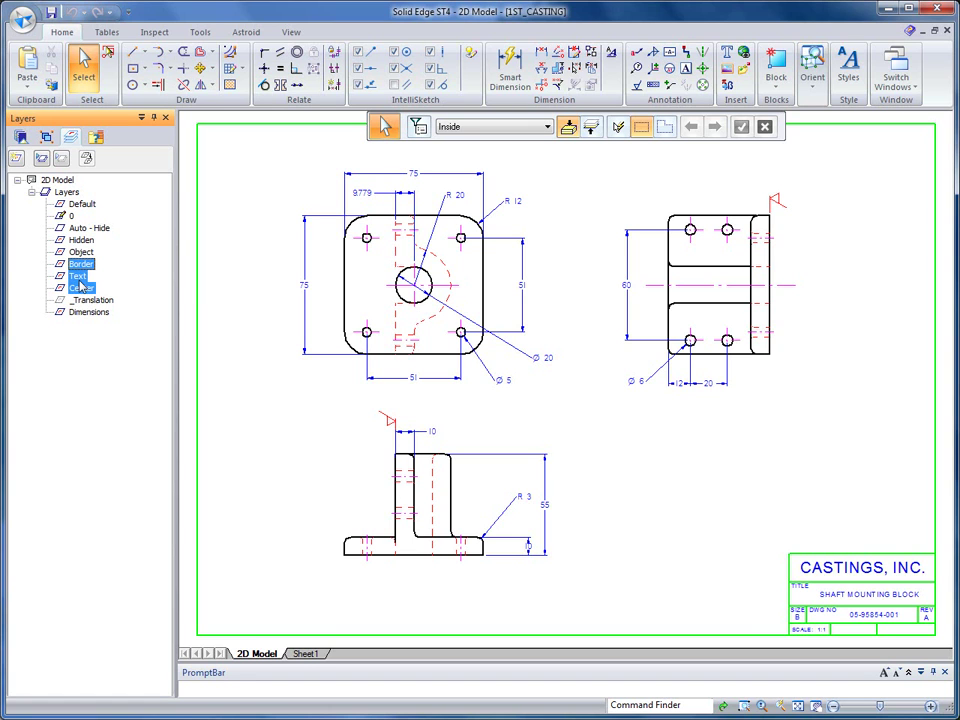
click(61, 160)
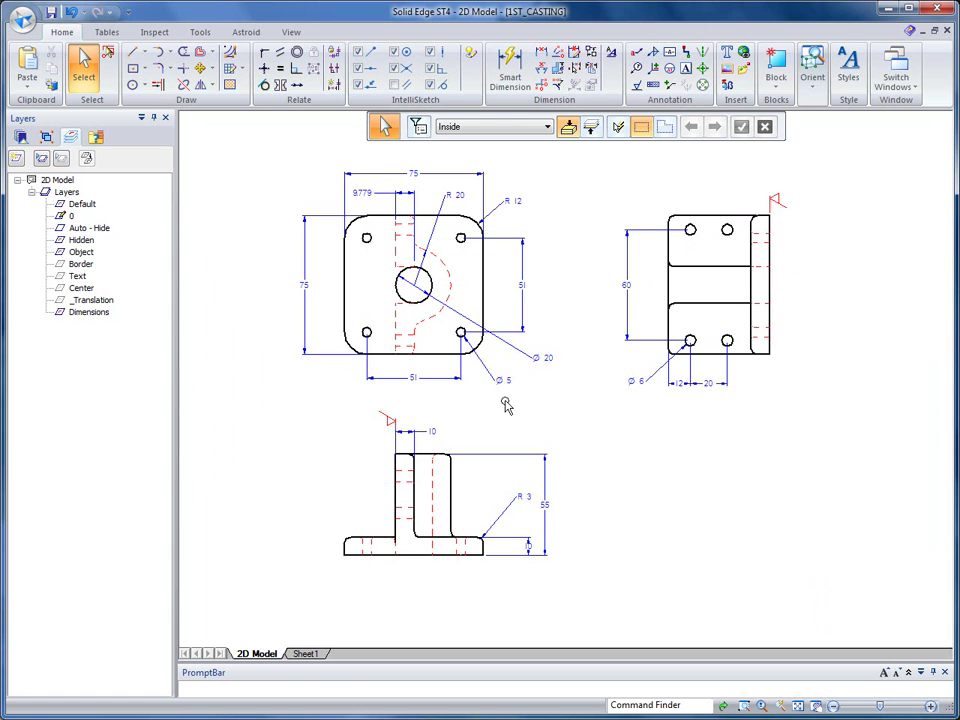
- Start Create 3D with a new metric_part.par file and define the square plate view with its dimensions as the primary Front View
click(201, 33)
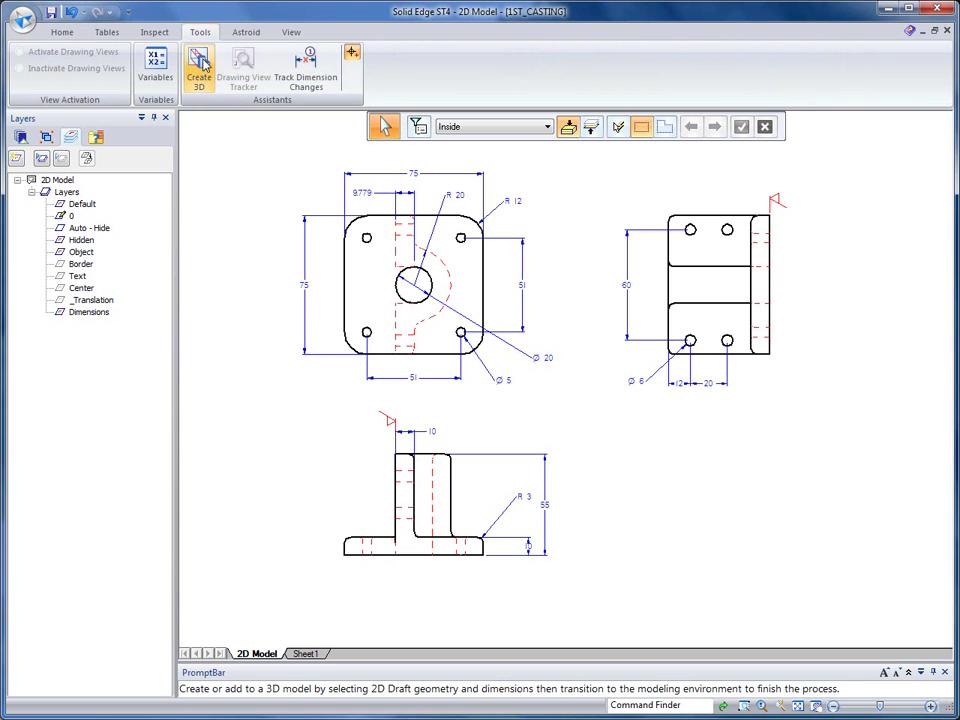
click(199, 70)
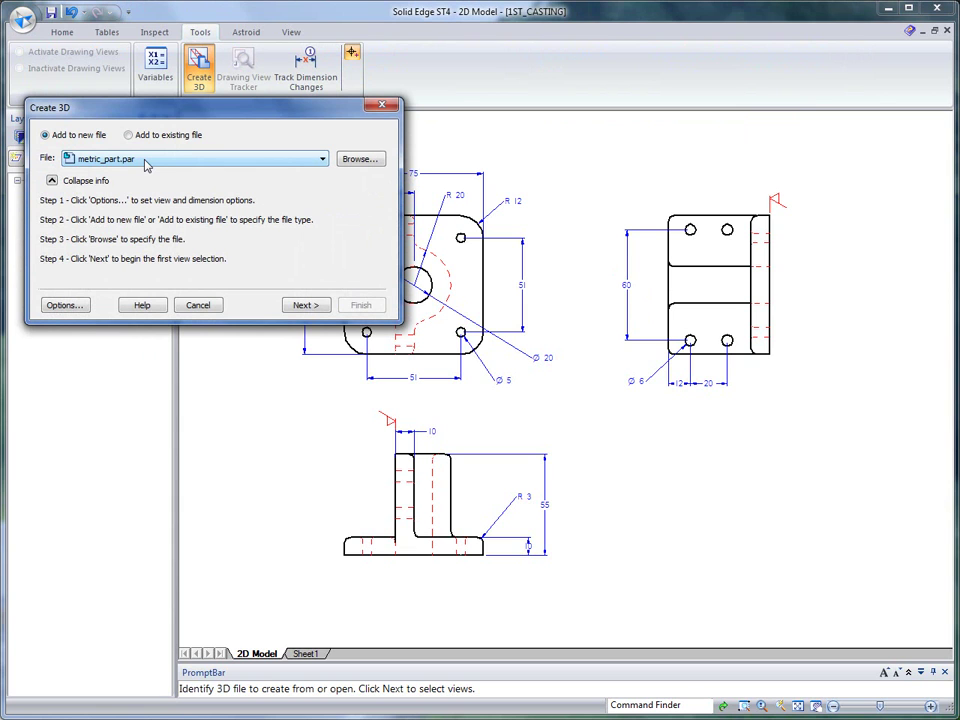
click(314, 308)
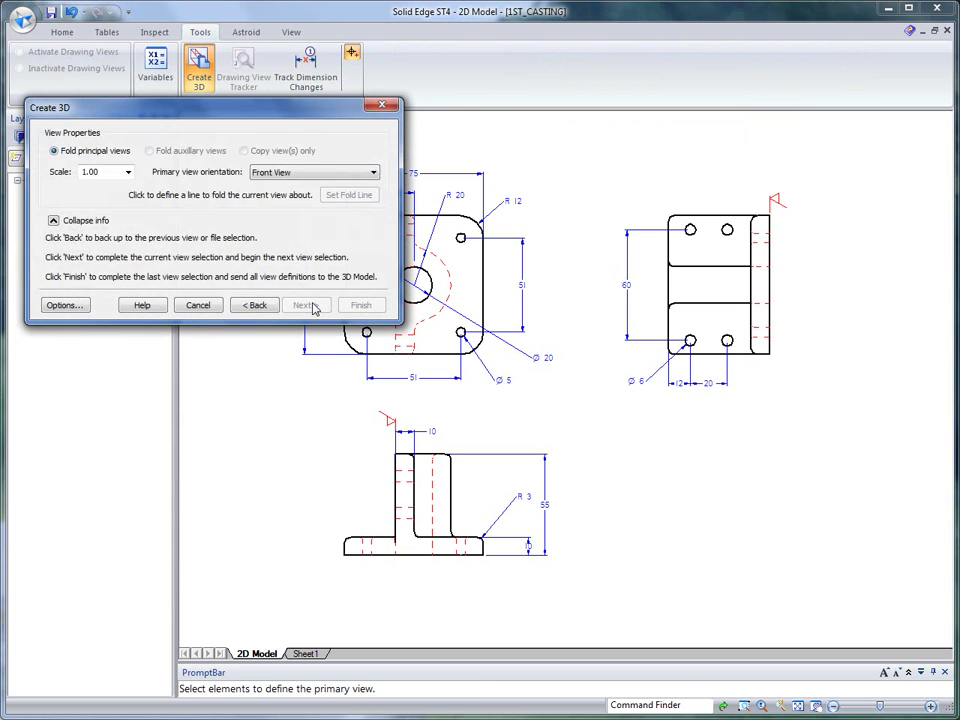
click(531, 408)
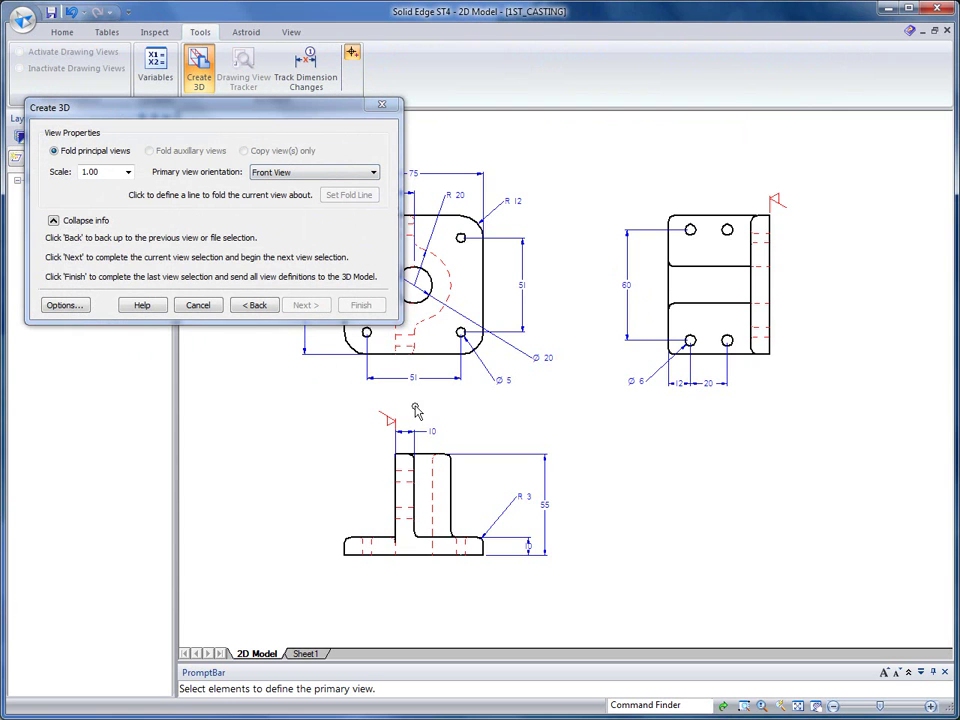
click(588, 139)
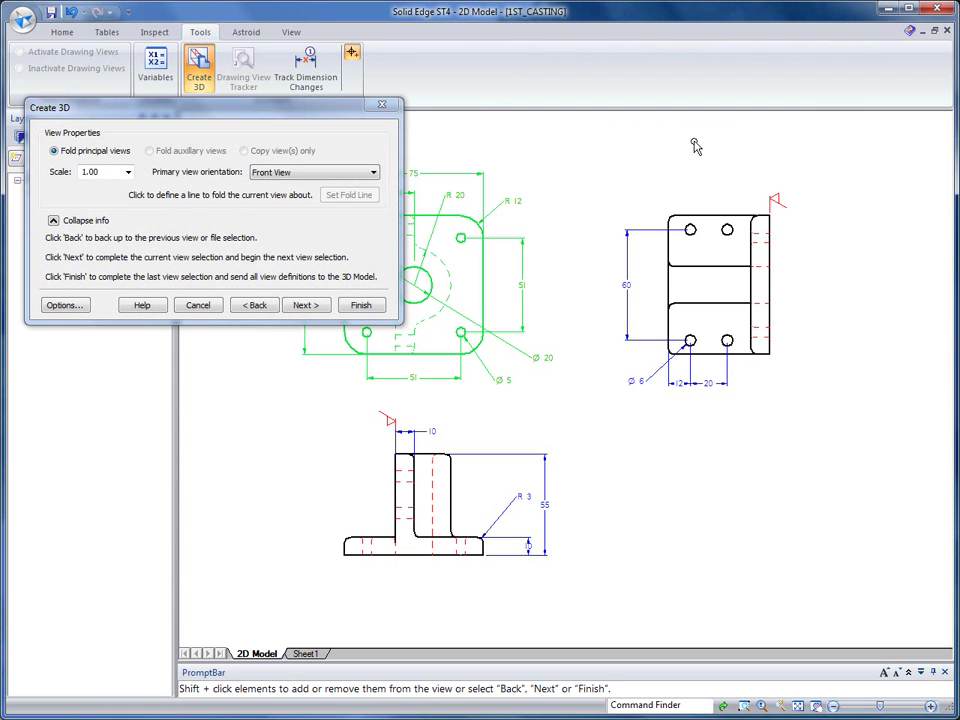
click(311, 306)
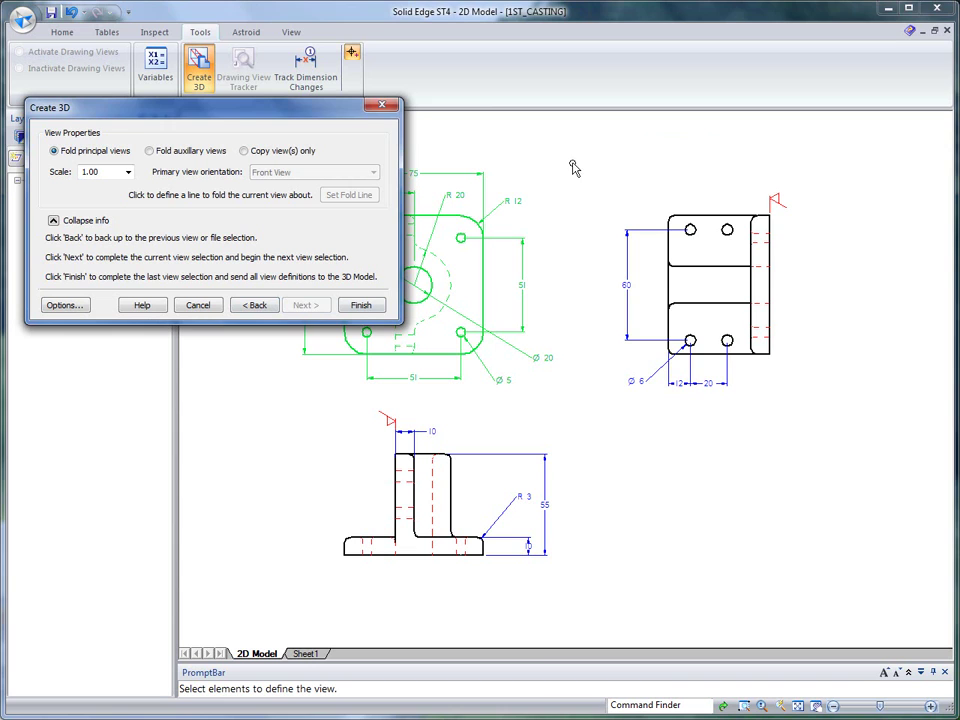
- Add the side view and the lower view with their dimensions as folded principal views and finish sending them to the 3D part
click(842, 443)
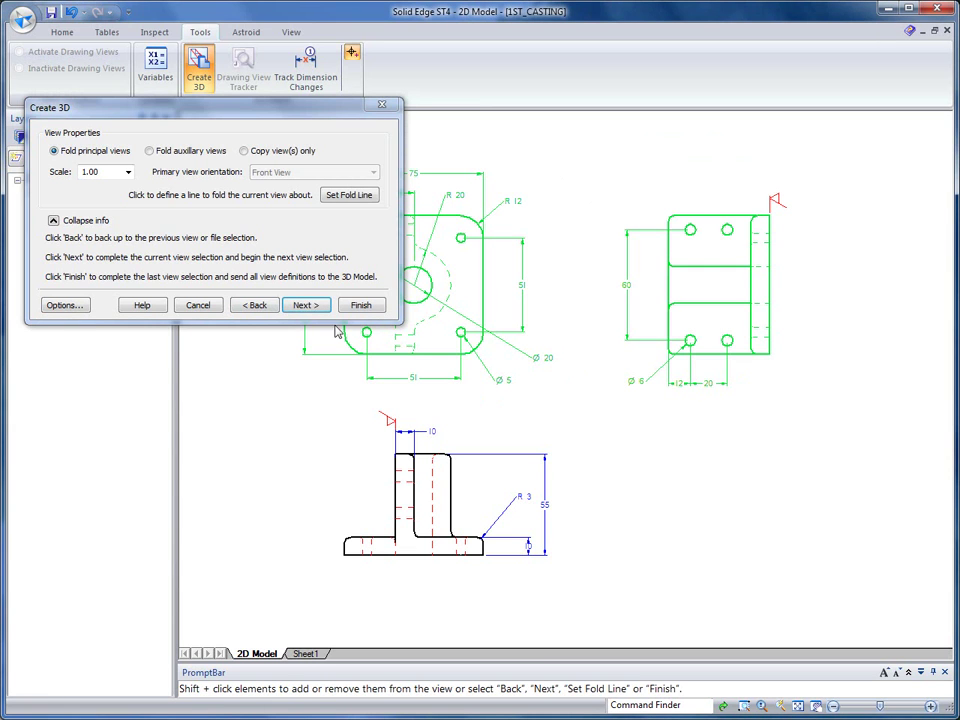
click(310, 306)
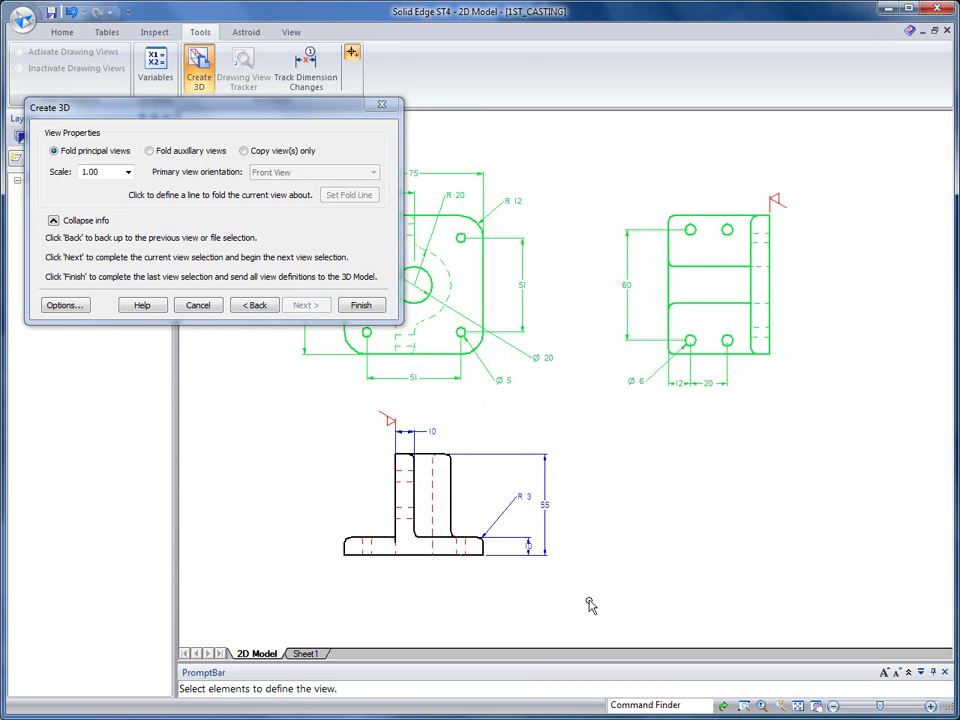
click(587, 605)
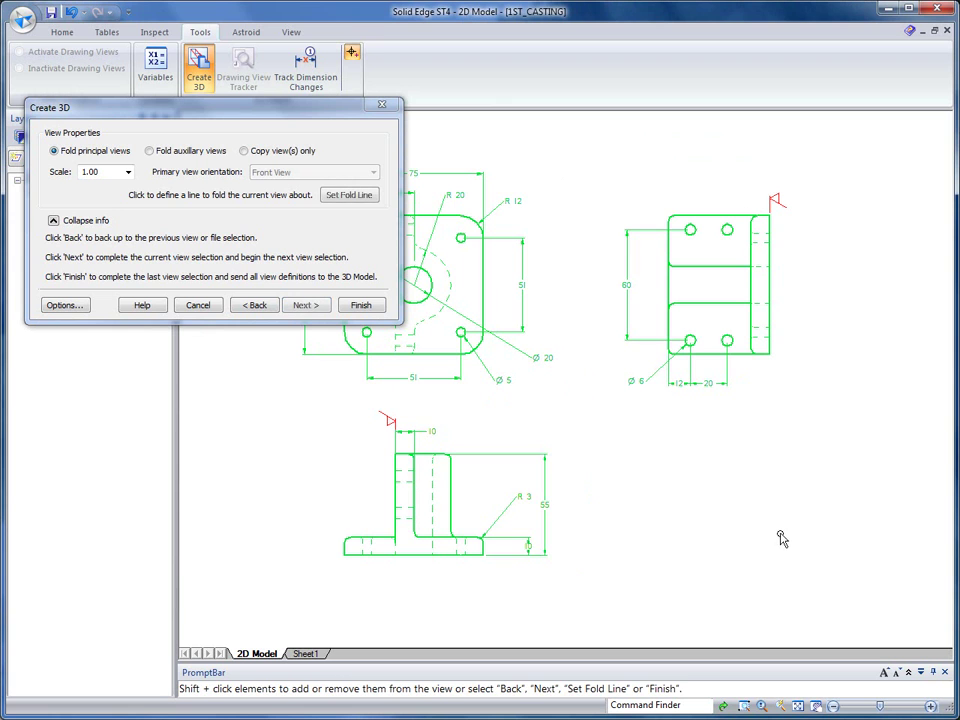
click(359, 308)
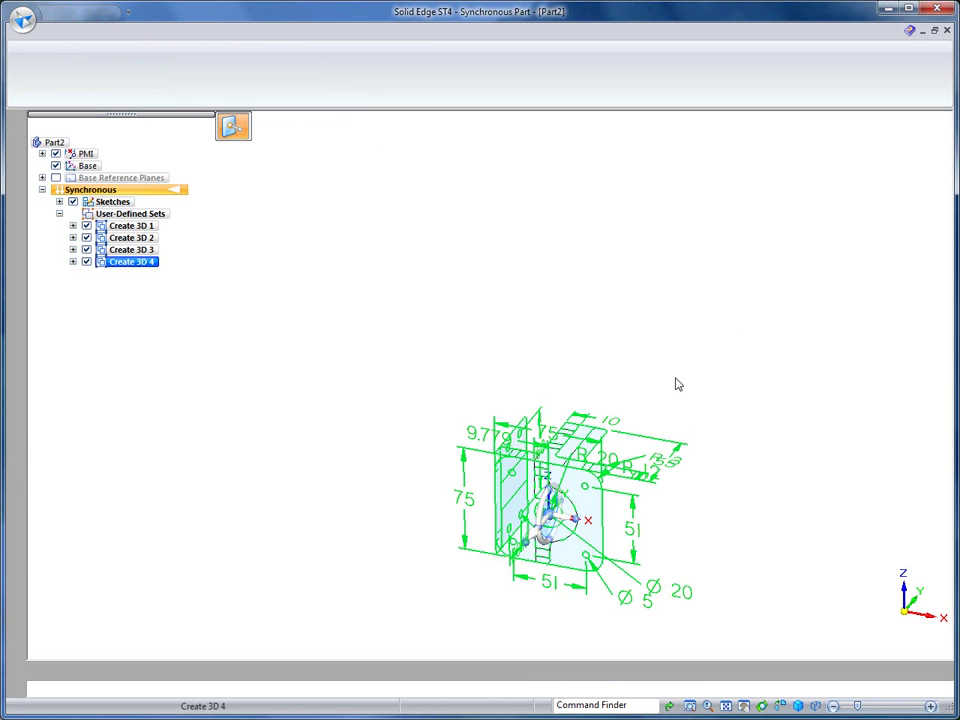
- Extrude the rounded 75 mm square outline, selected as a chain, 10 mm to the matching vertex of the folded view sketch
middle_drag(738, 352, 790, 298)
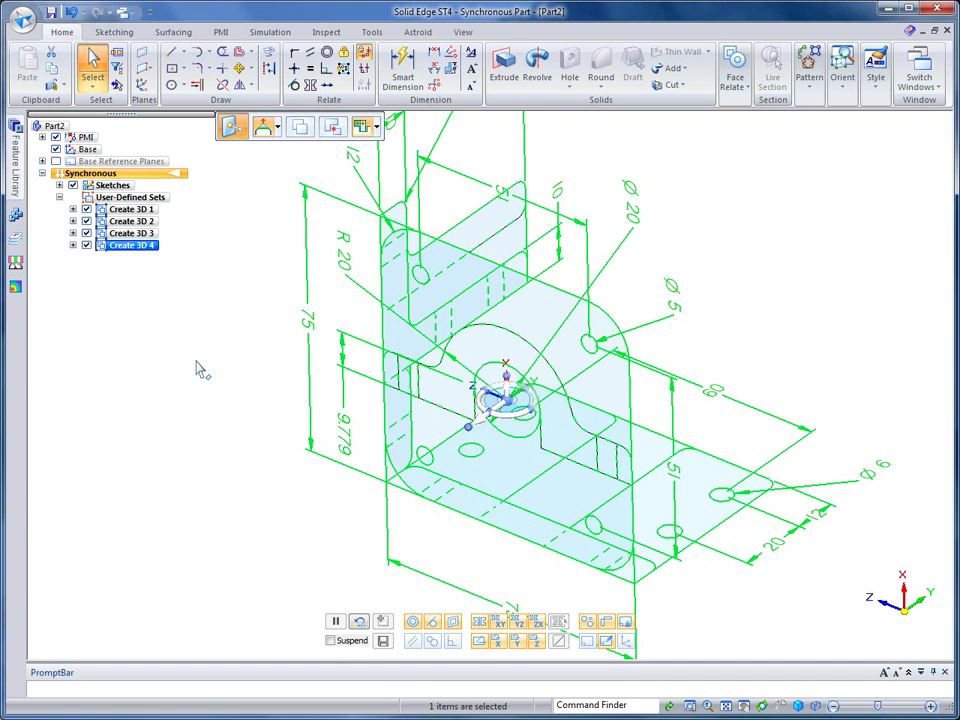
right_click(199, 369)
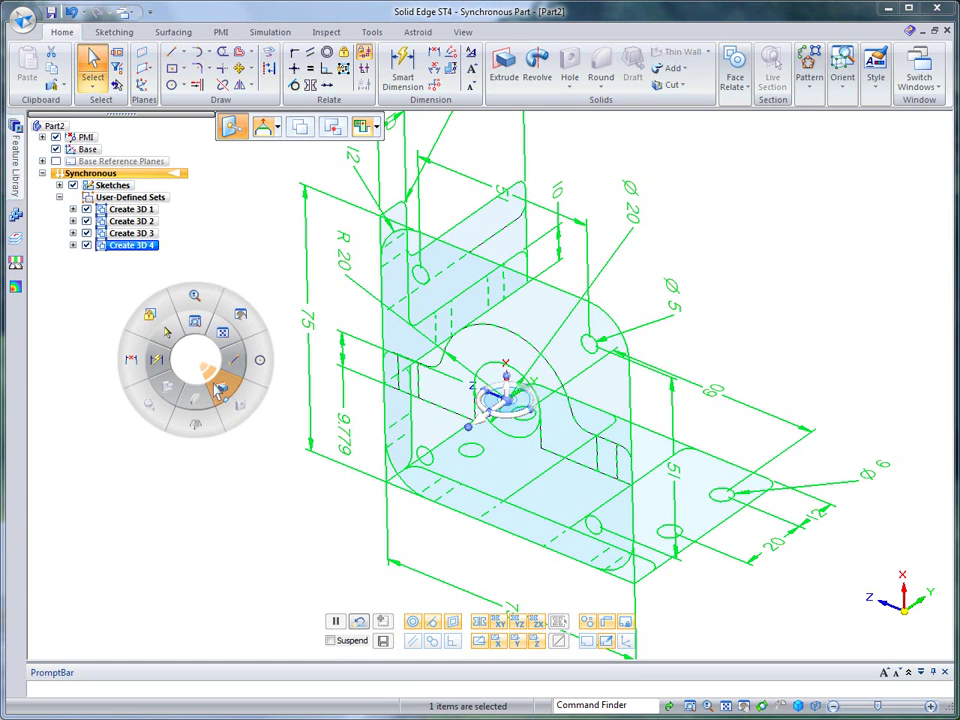
click(224, 394)
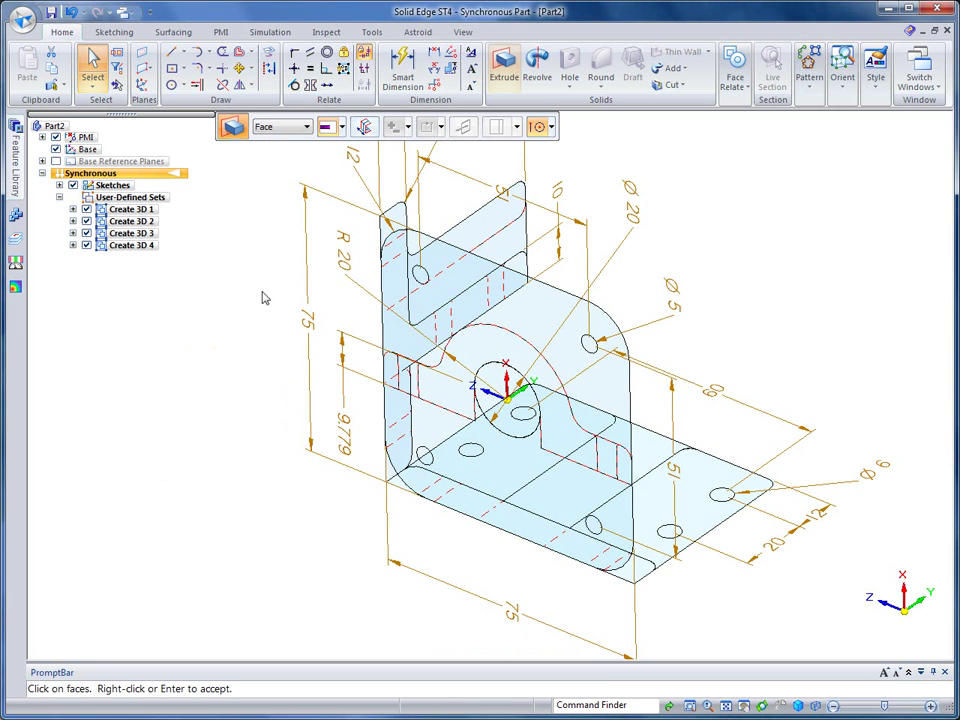
click(307, 128)
click(280, 151)
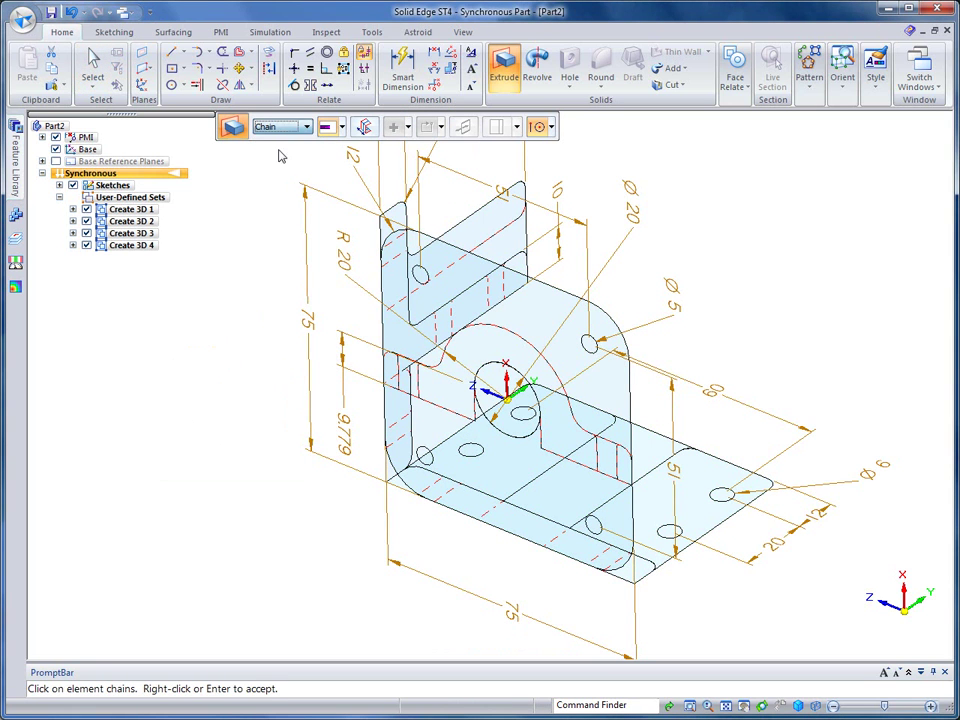
click(412, 232)
right_click(720, 213)
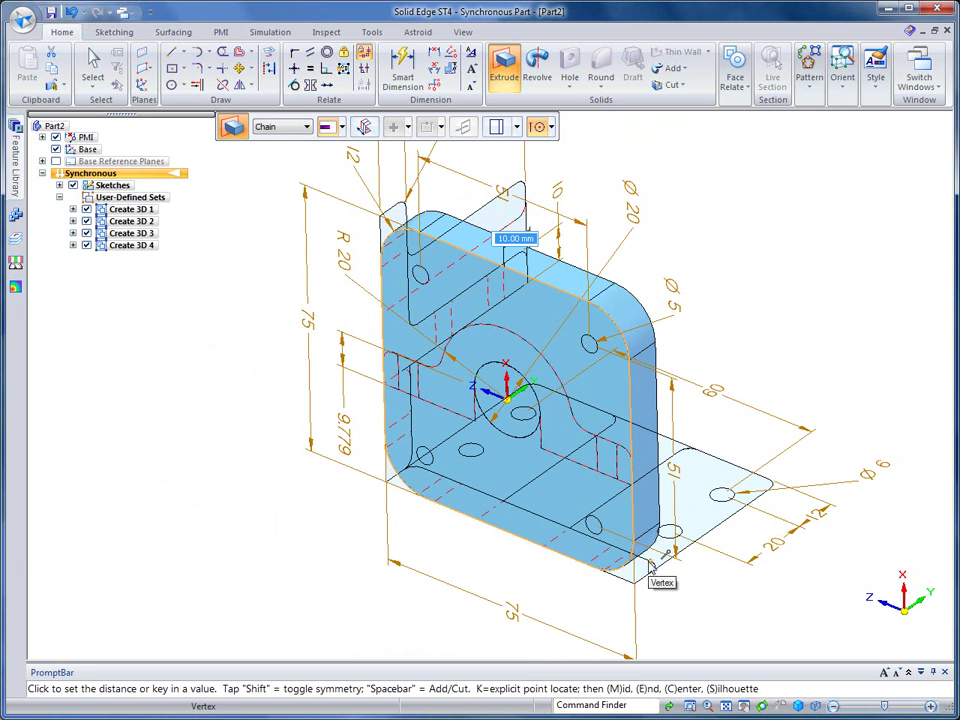
click(653, 560)
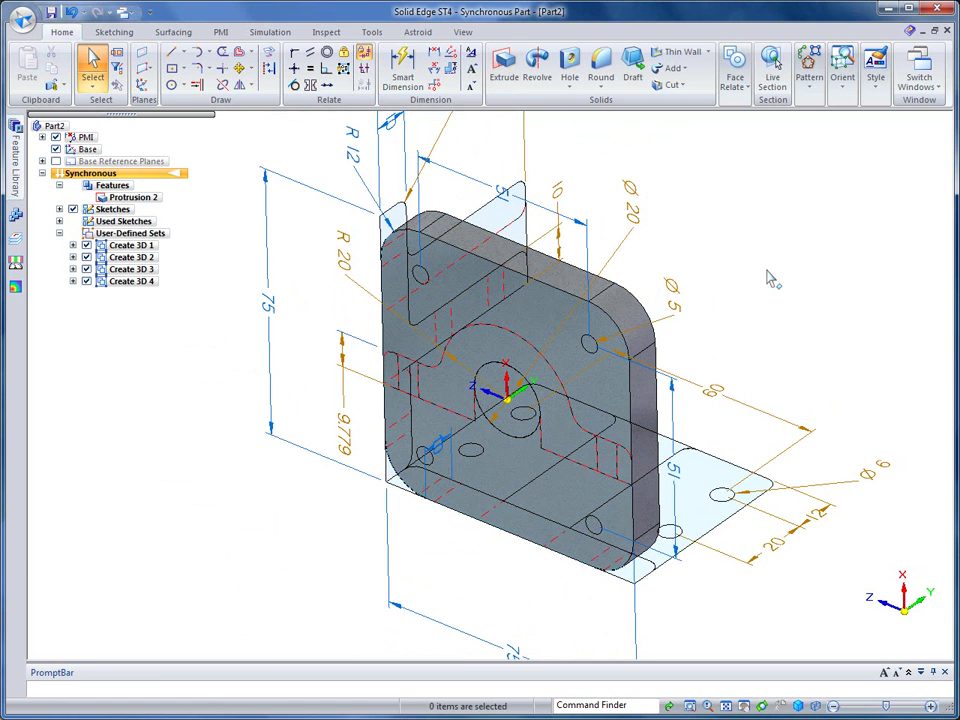
- Extrude the five regions of the arched bracket profile 55 mm through the plate as added material, up to the folded view's outer vertex
scroll(770, 280, up, 3)
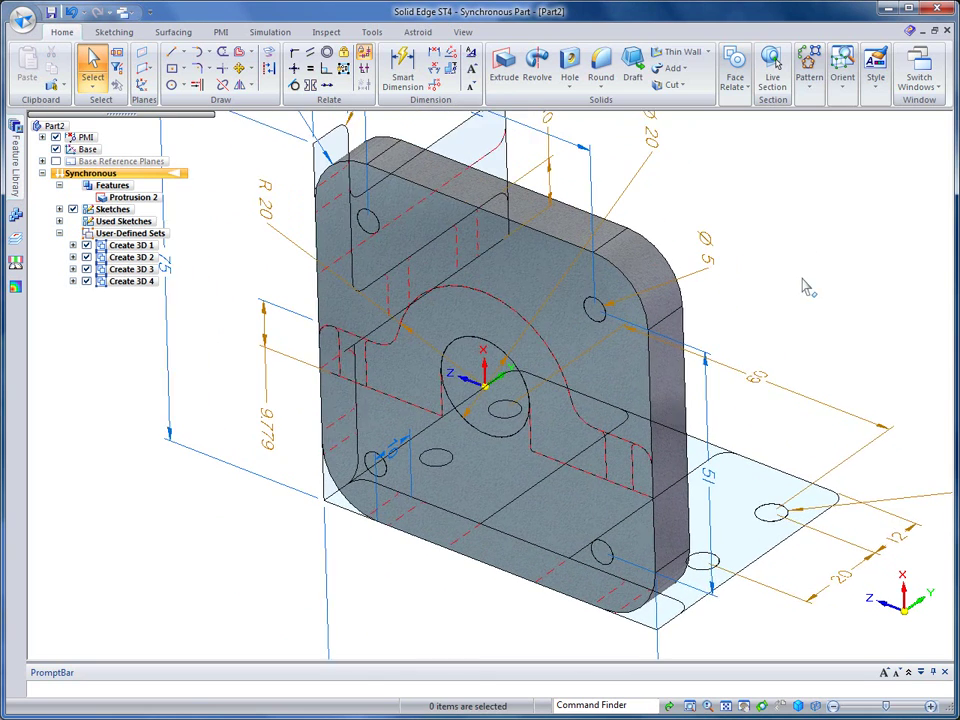
click(322, 344)
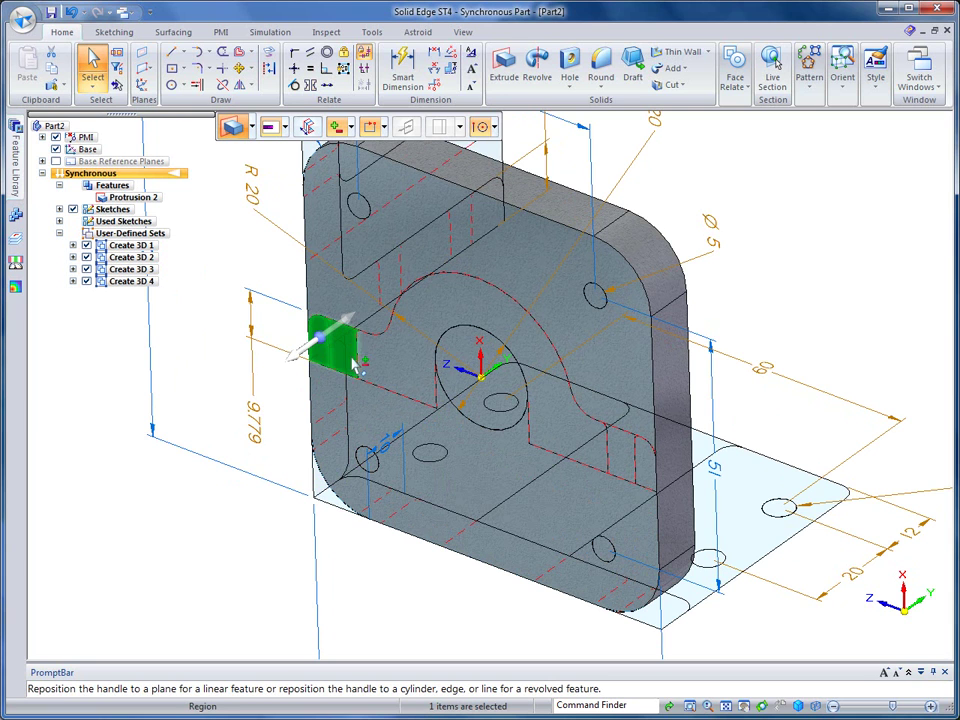
ctrl+click(396, 358)
ctrl+click(610, 442)
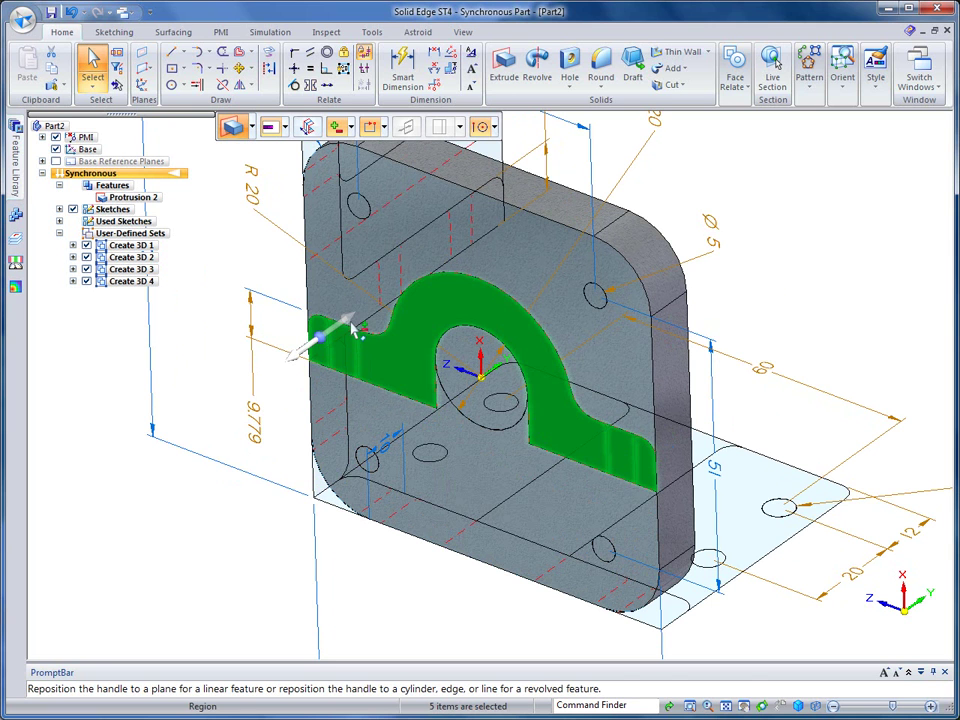
click(340, 322)
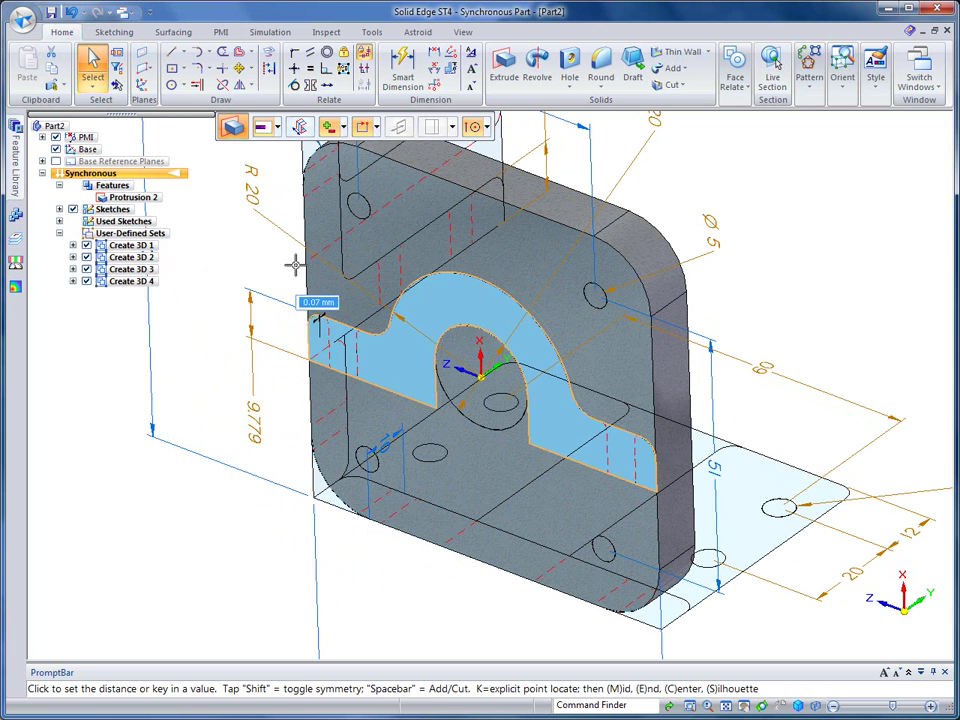
click(338, 127)
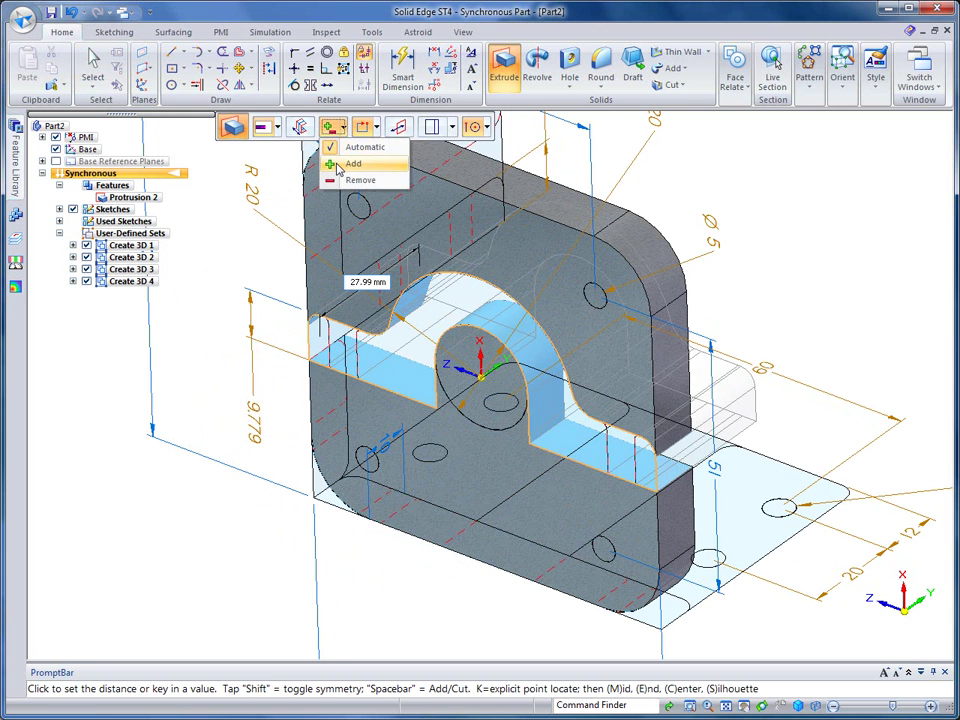
click(348, 163)
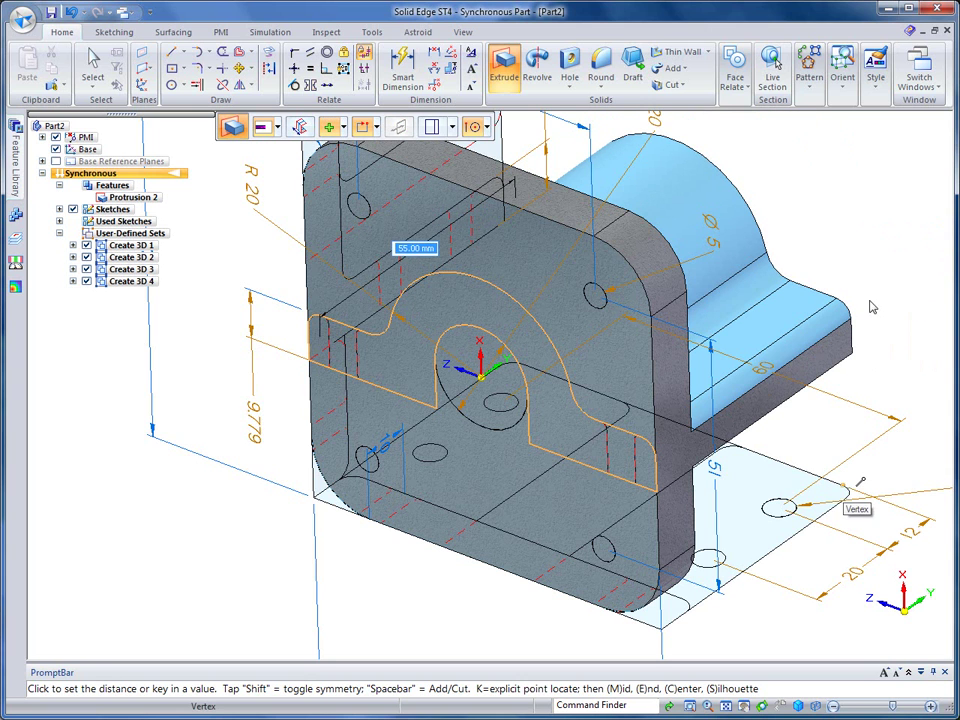
click(848, 493)
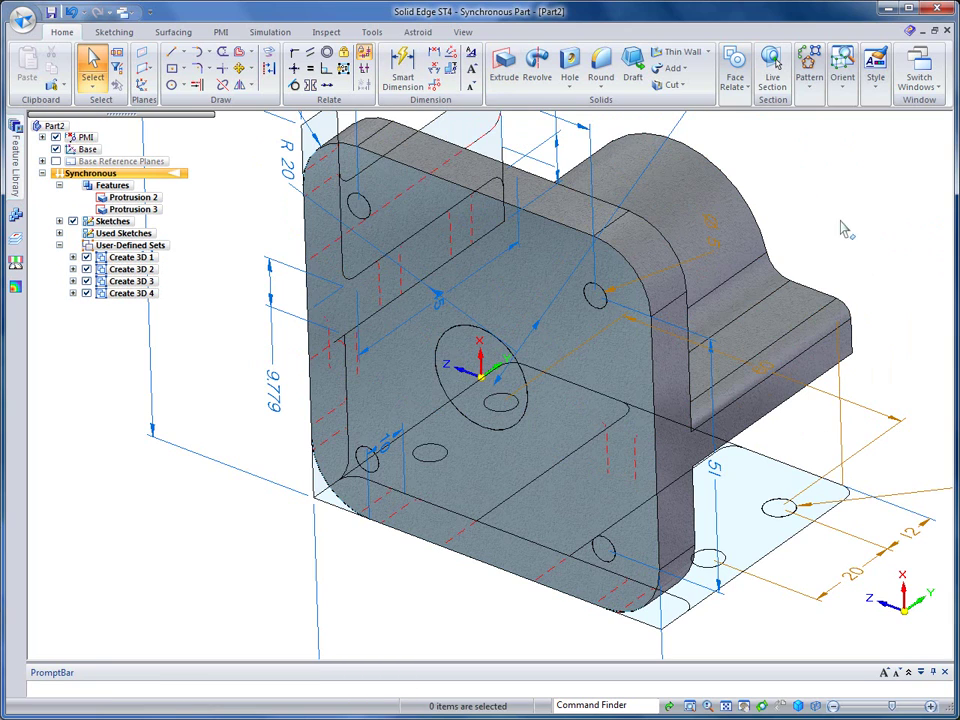
scroll(887, 203, up, 2)
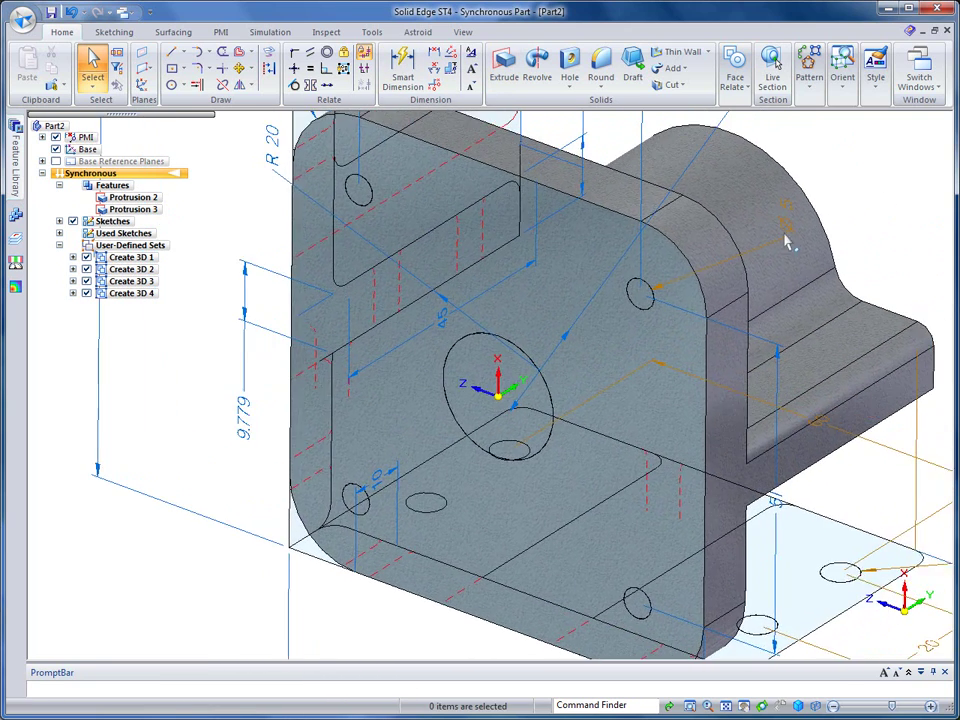
- Cut the large central circle and the four 5 mm corner circles through the square plate and the bracket
click(467, 416)
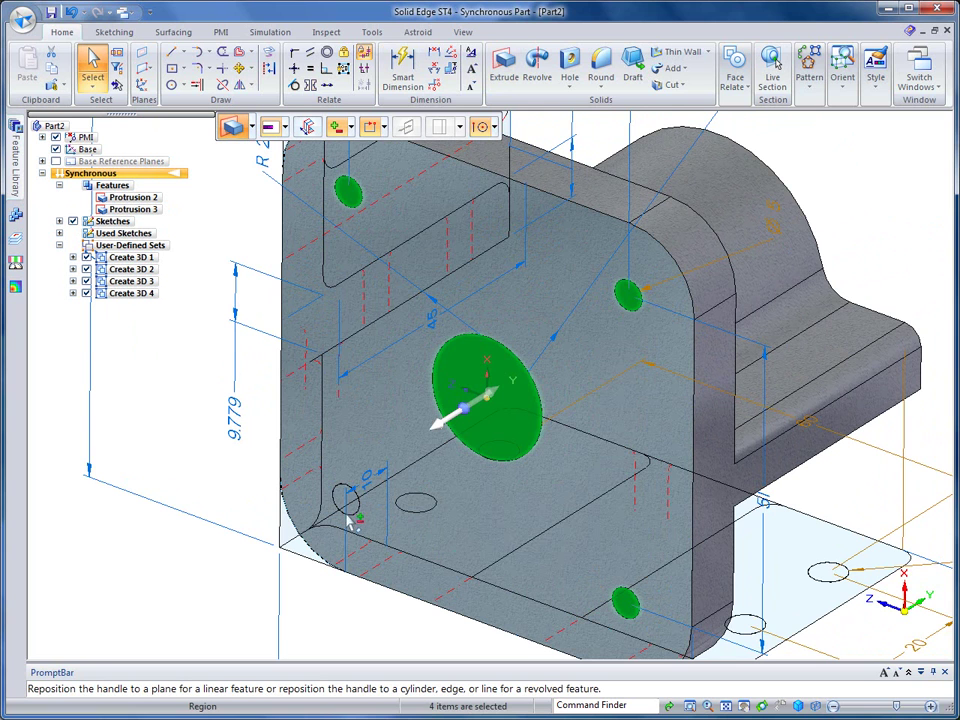
click(511, 377)
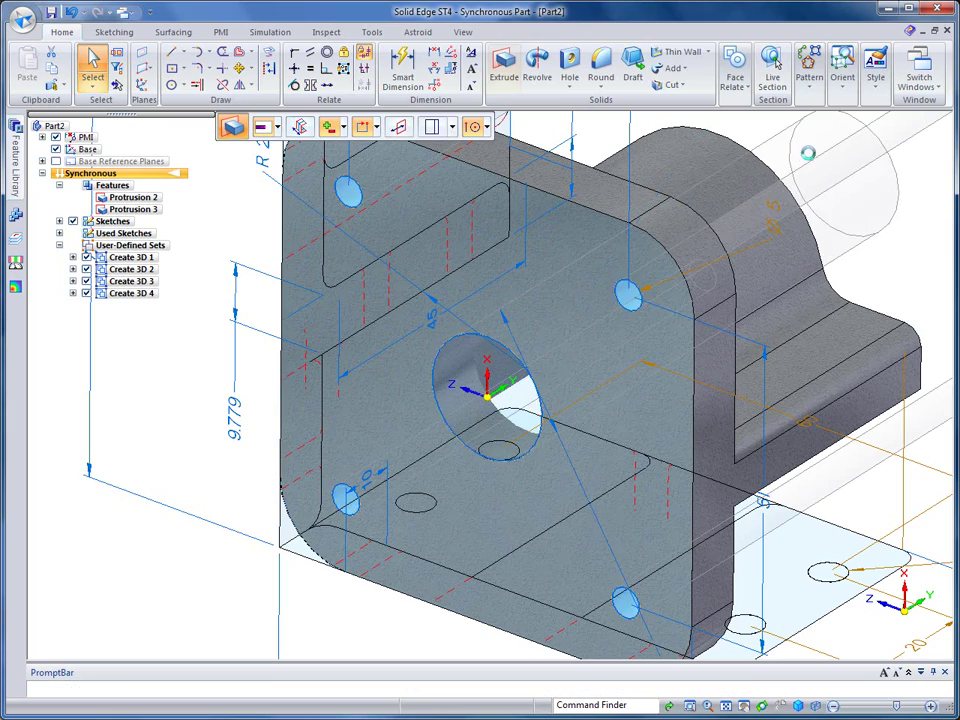
click(813, 160)
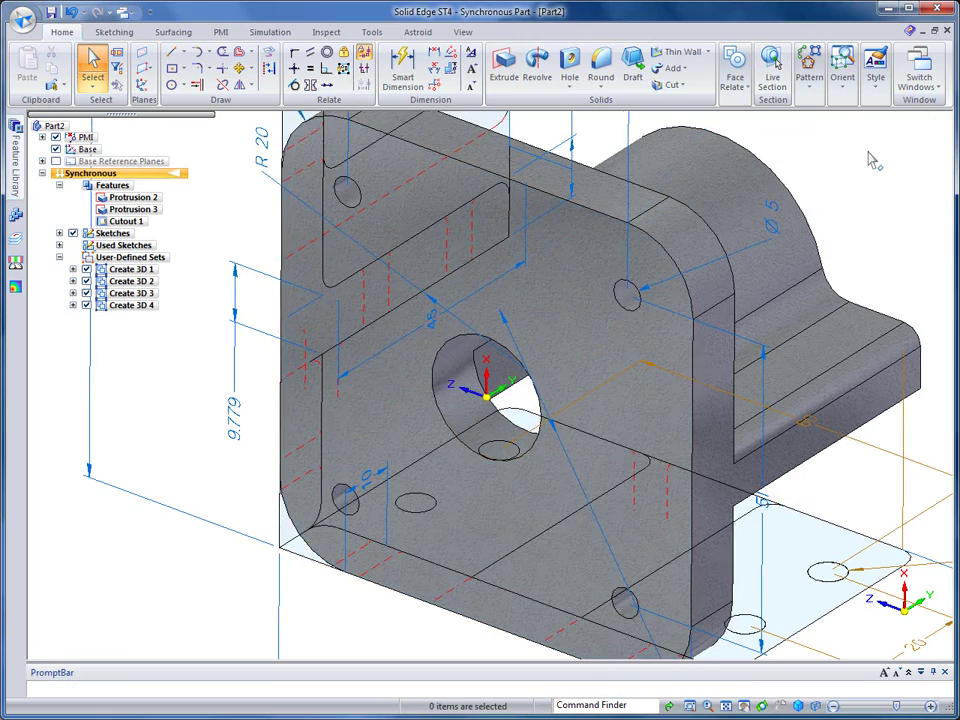
- Cut the four 6 mm circles of the folded lower sketch up through the bracket's two mounting flanges
middle_drag(868, 160, 811, 286)
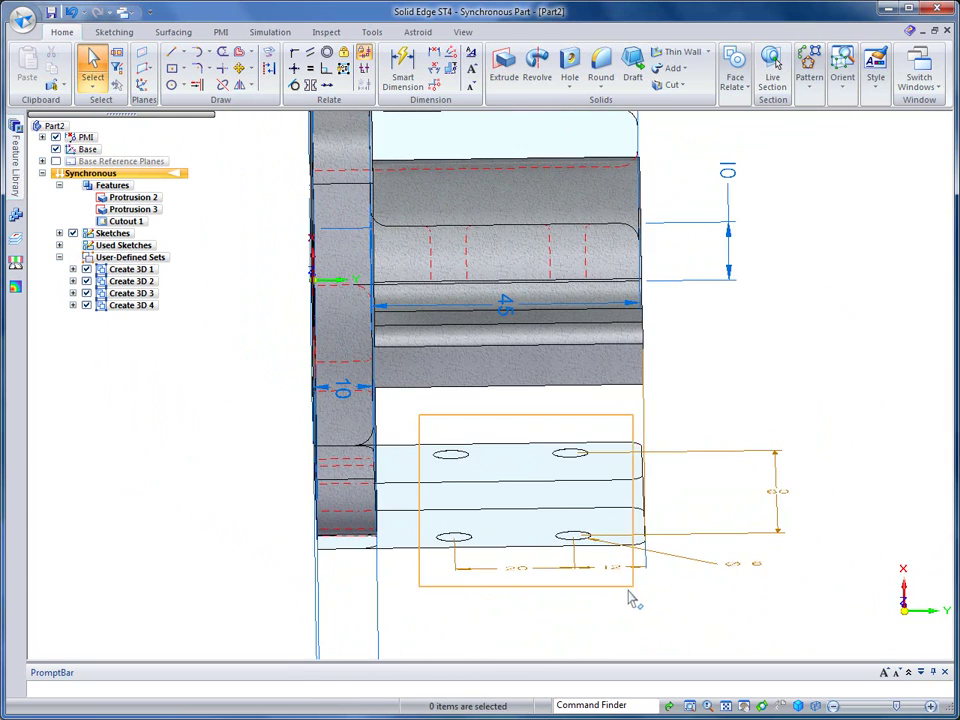
click(640, 614)
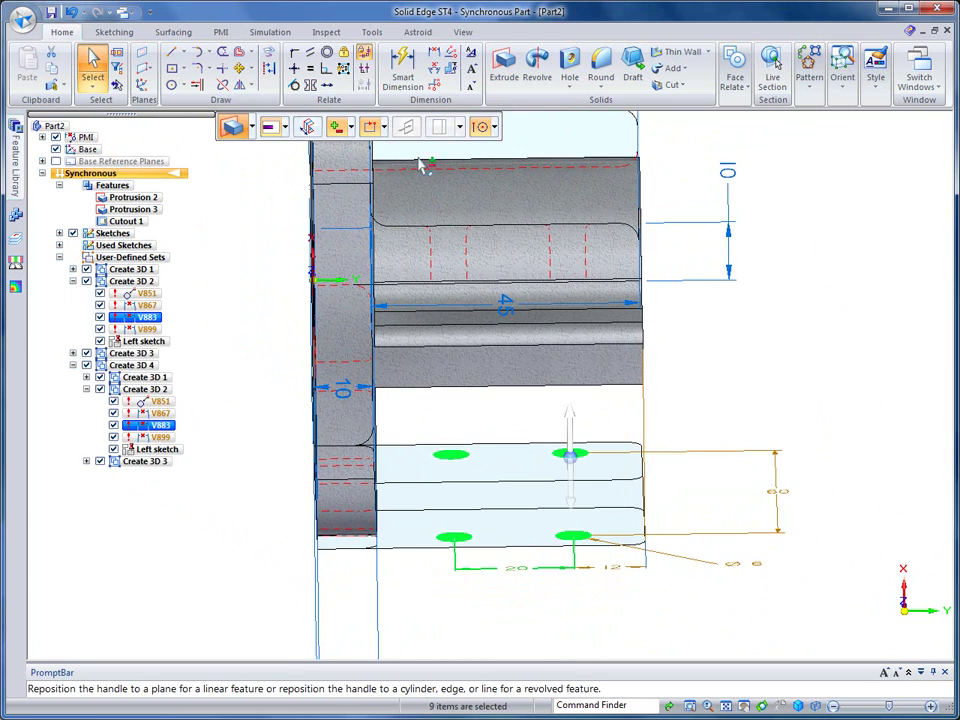
click(347, 133)
click(362, 180)
click(570, 430)
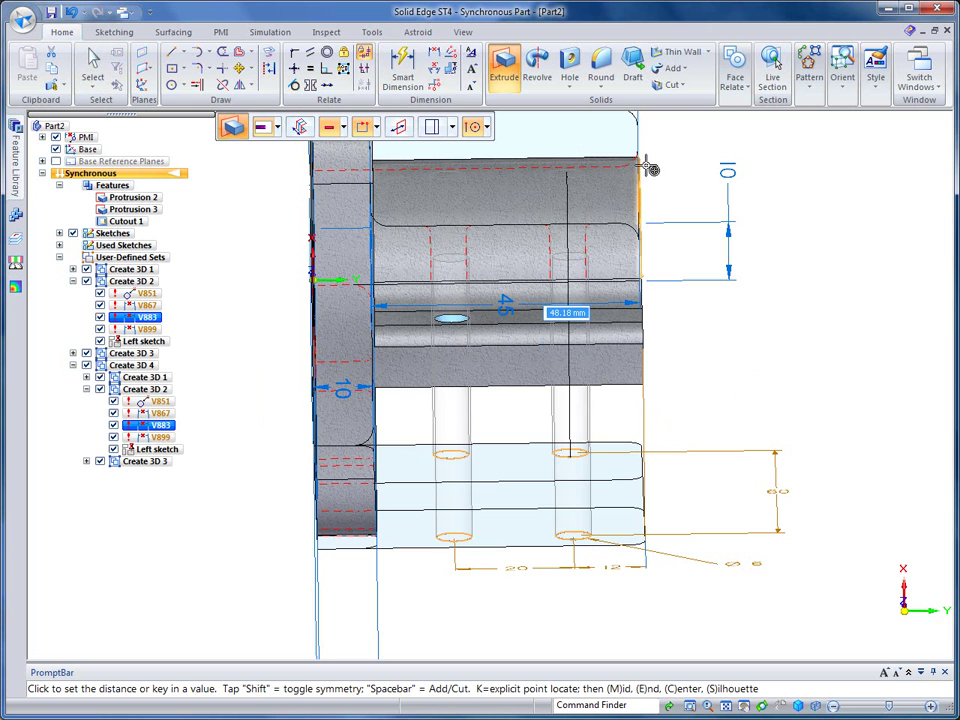
click(688, 128)
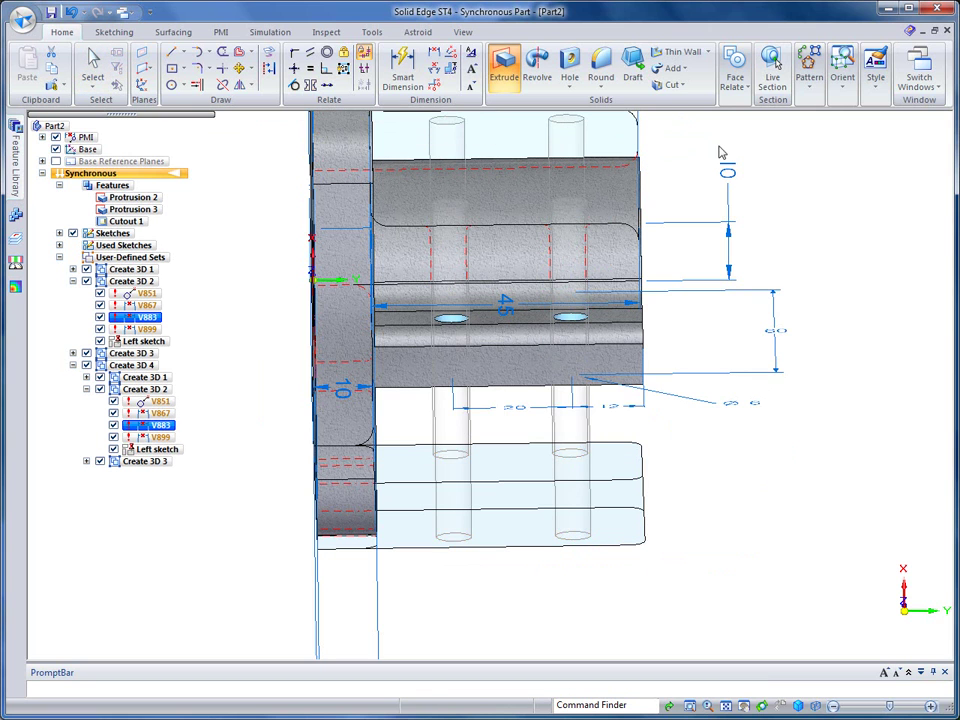
key(Escape)
- Round the plate's inner-face outline, the plate-to-bracket junction and the bracket's arched end edges with a 3 mm radius
middle_drag(771, 158, 759, 173)
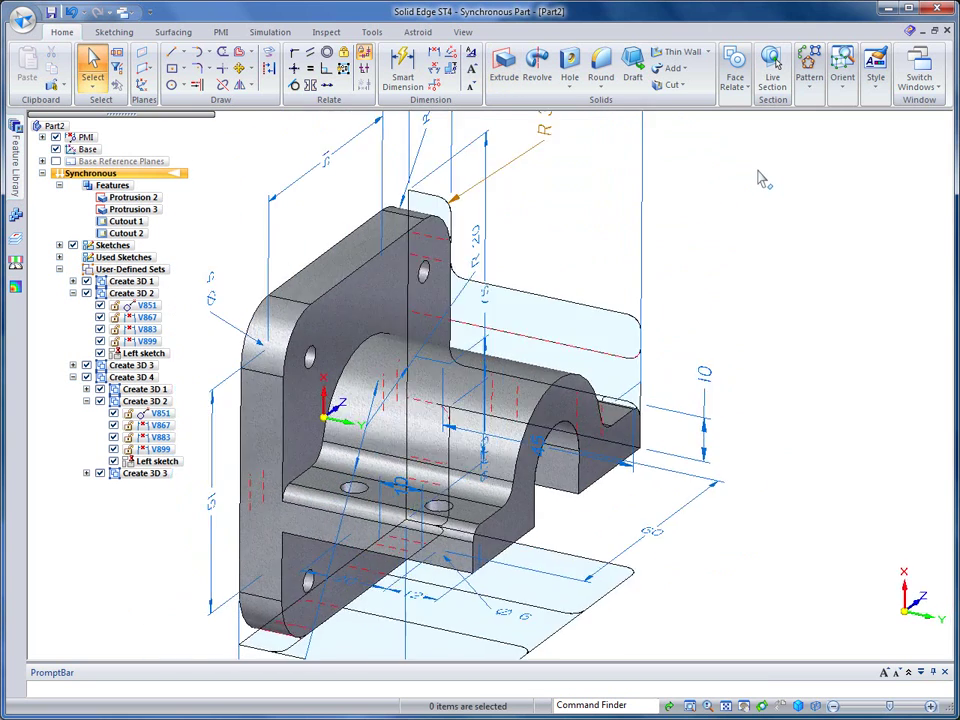
click(601, 72)
click(466, 178)
click(439, 268)
click(569, 373)
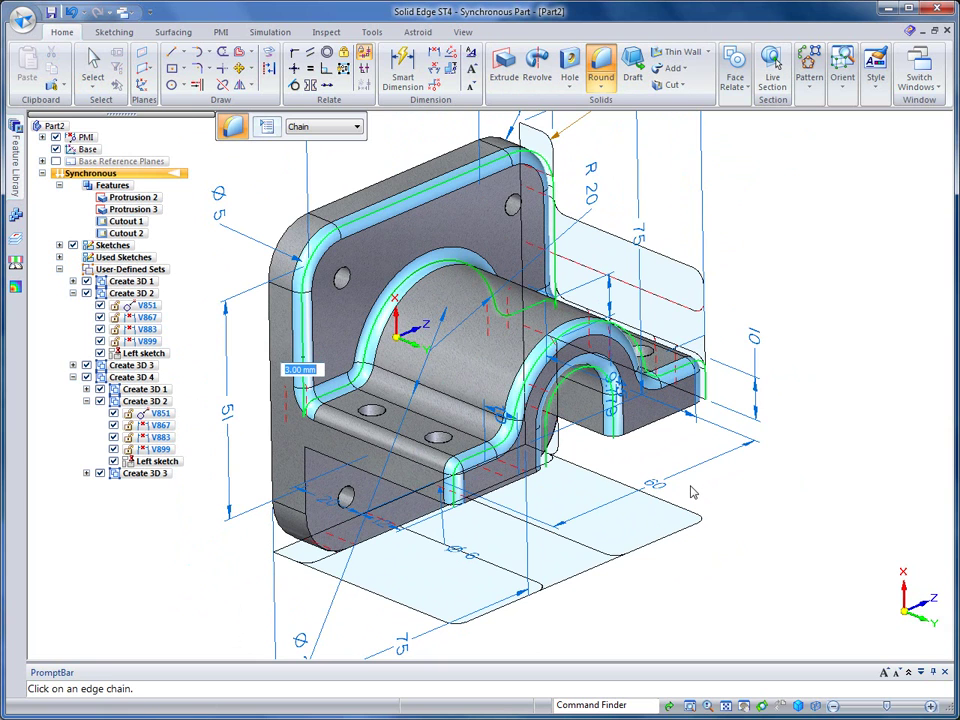
click(327, 548)
key(Return)
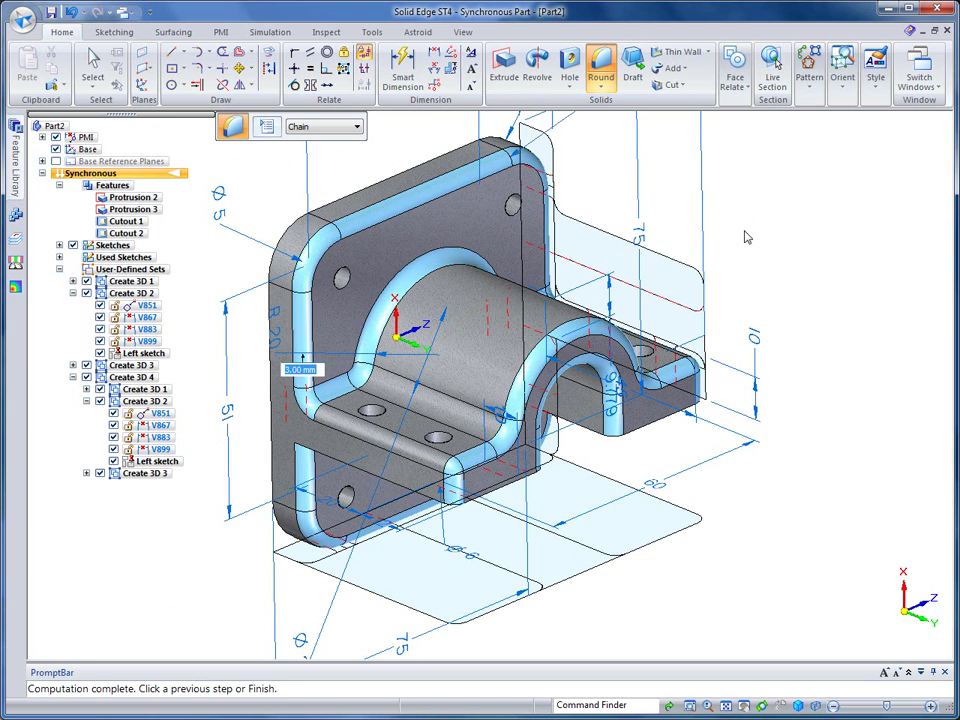
middle_click(755, 232)
middle_click(755, 232)
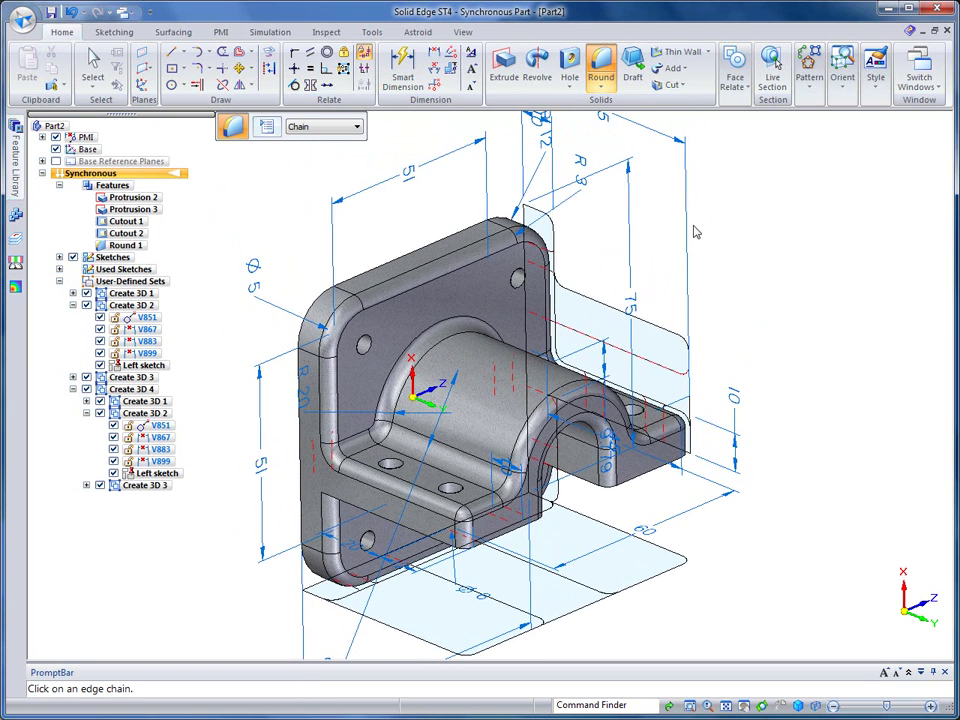
click(92, 62)
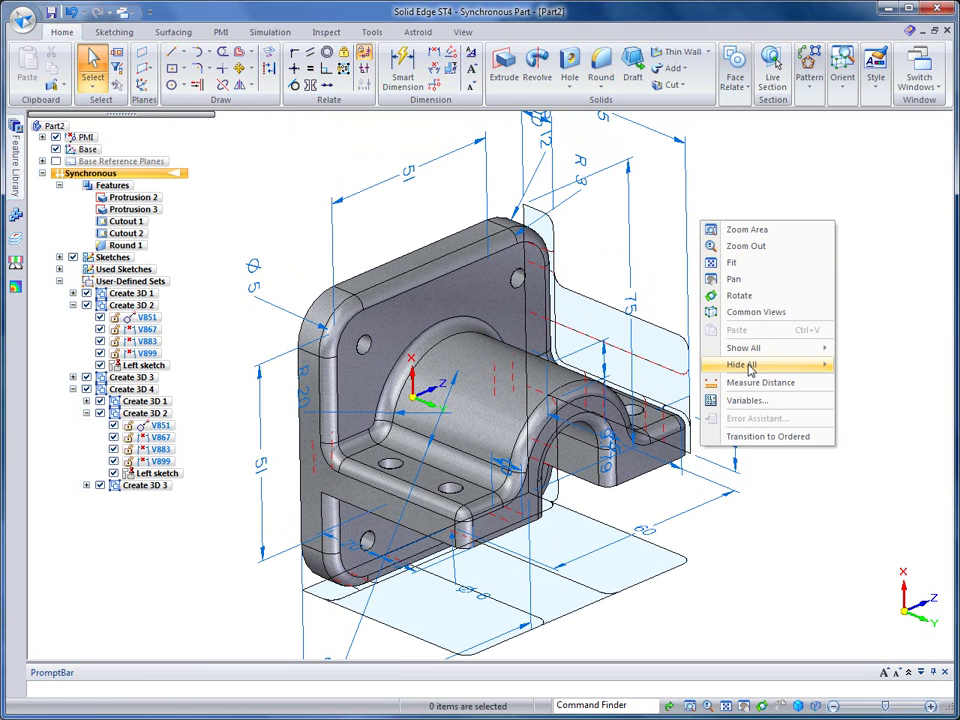
- Hide all sketches in the part and toggle the PMI dimensions off and back on
mouse_move(748, 366)
click(875, 400)
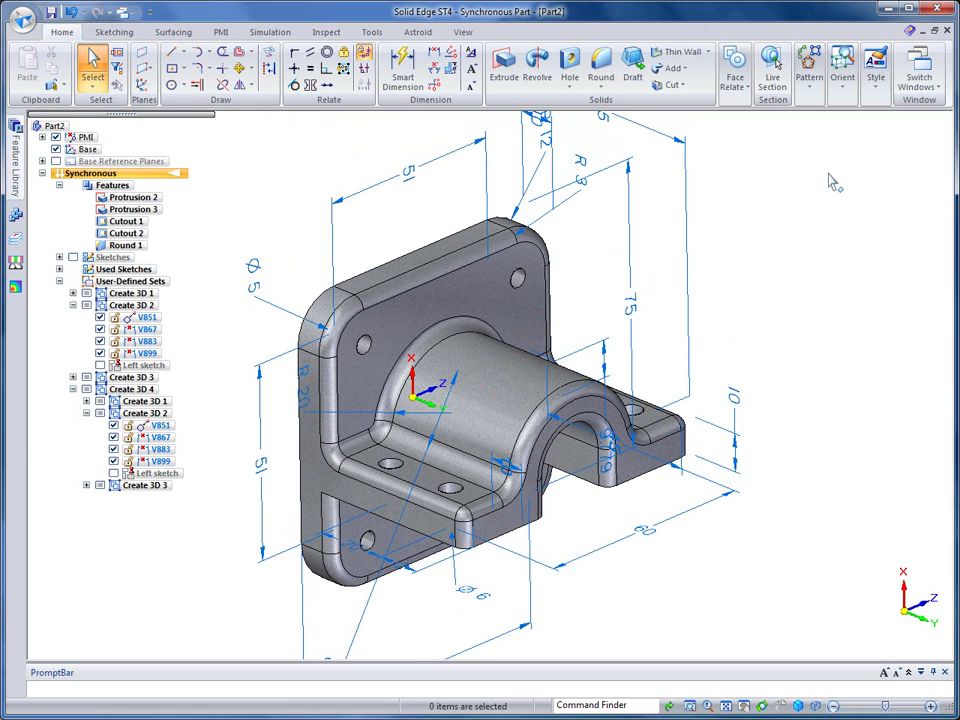
click(56, 137)
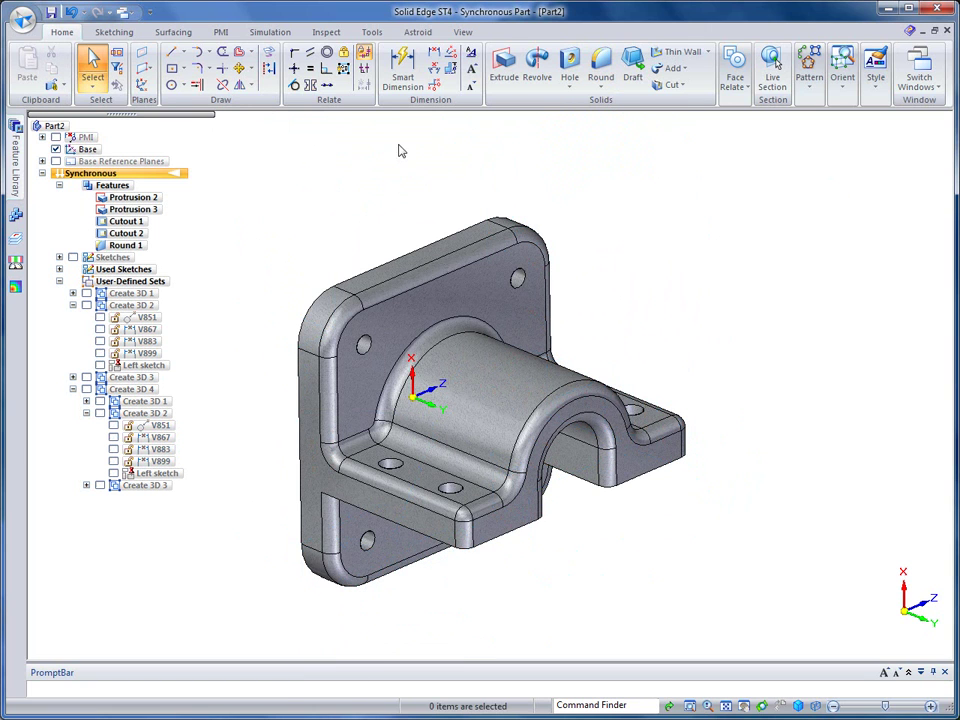
click(56, 137)
- Set the plate's thickness dimension to 12 mm, moving only the plate face on the bracket side
middle_drag(848, 182, 487, 168)
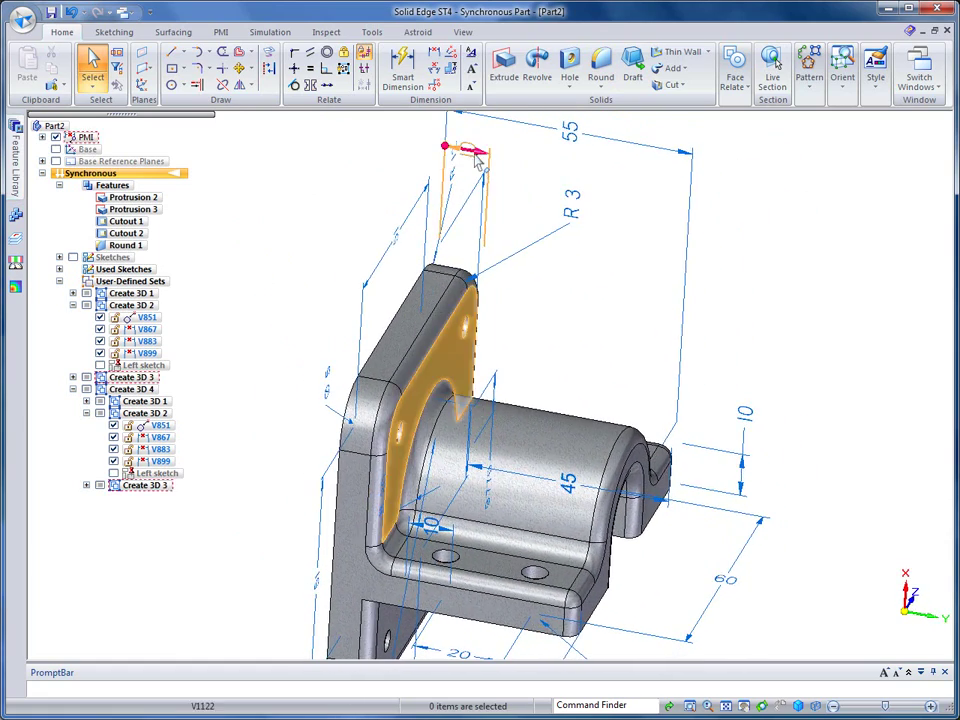
click(466, 150)
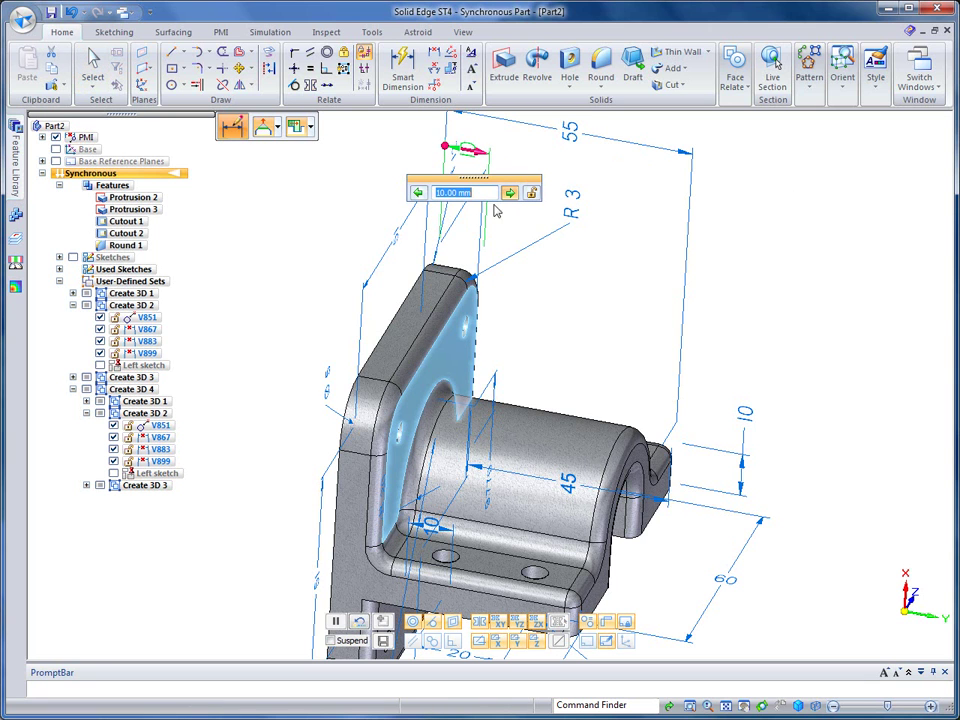
scroll(487, 199, up, 2)
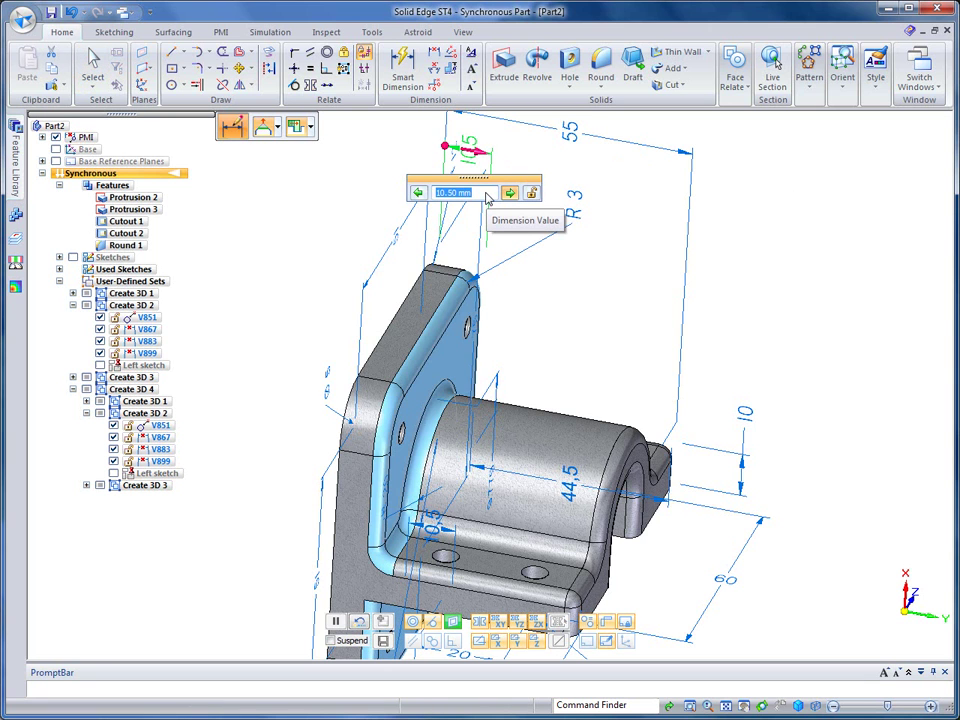
scroll(487, 199, up, 1)
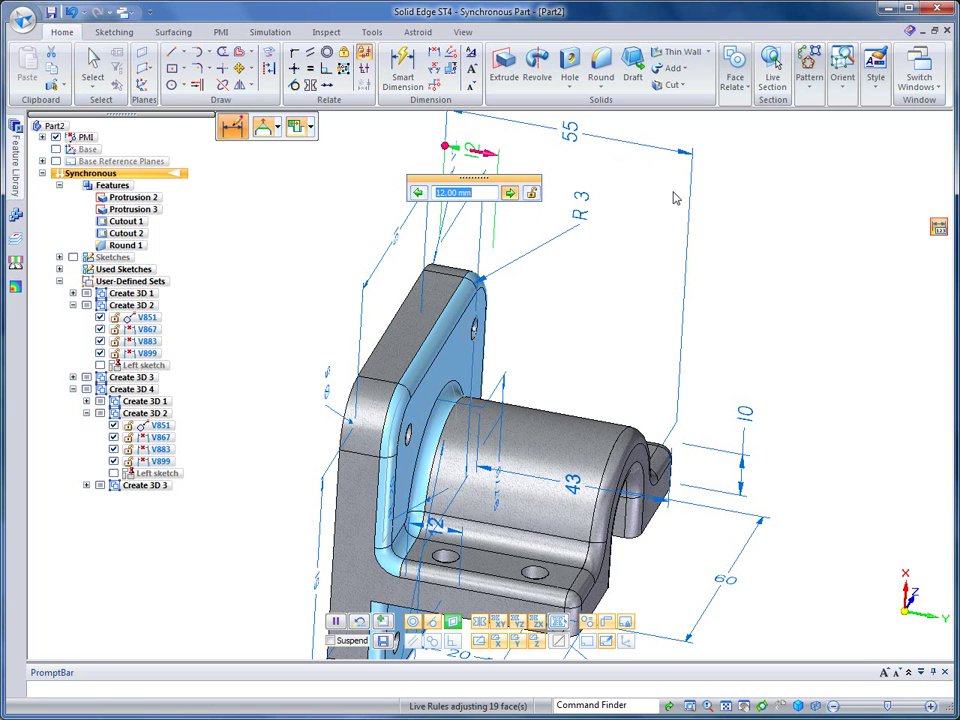
click(842, 158)
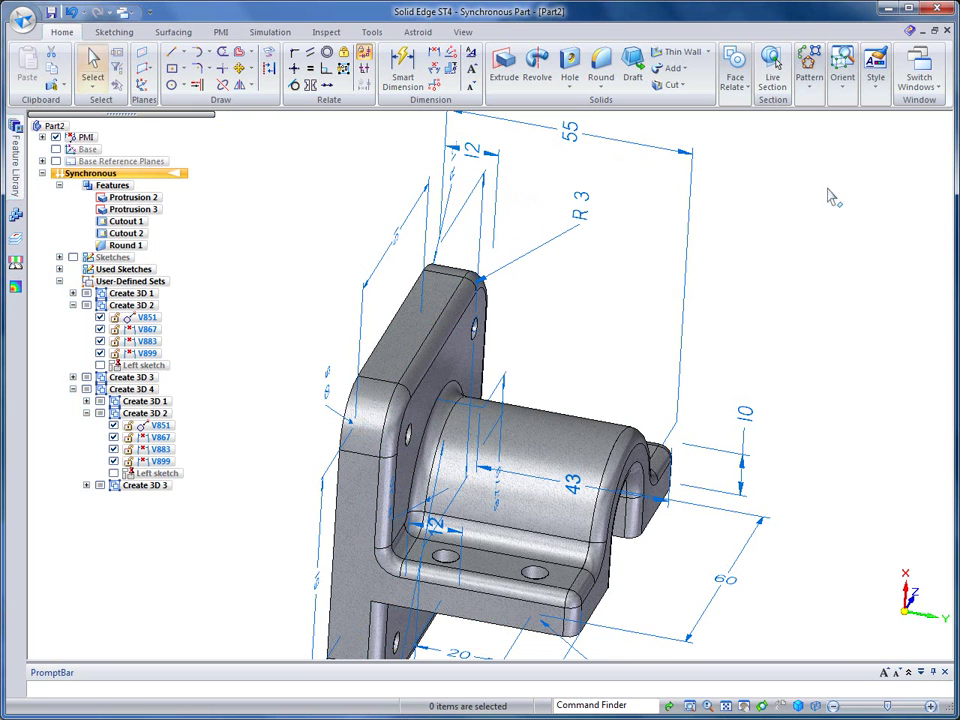
- Switch to the assembly ASM_01_00001.asm and measure the spacing between two mounting holes along the square tube
middle_drag(836, 195, 875, 196)
click(922, 88)
click(870, 178)
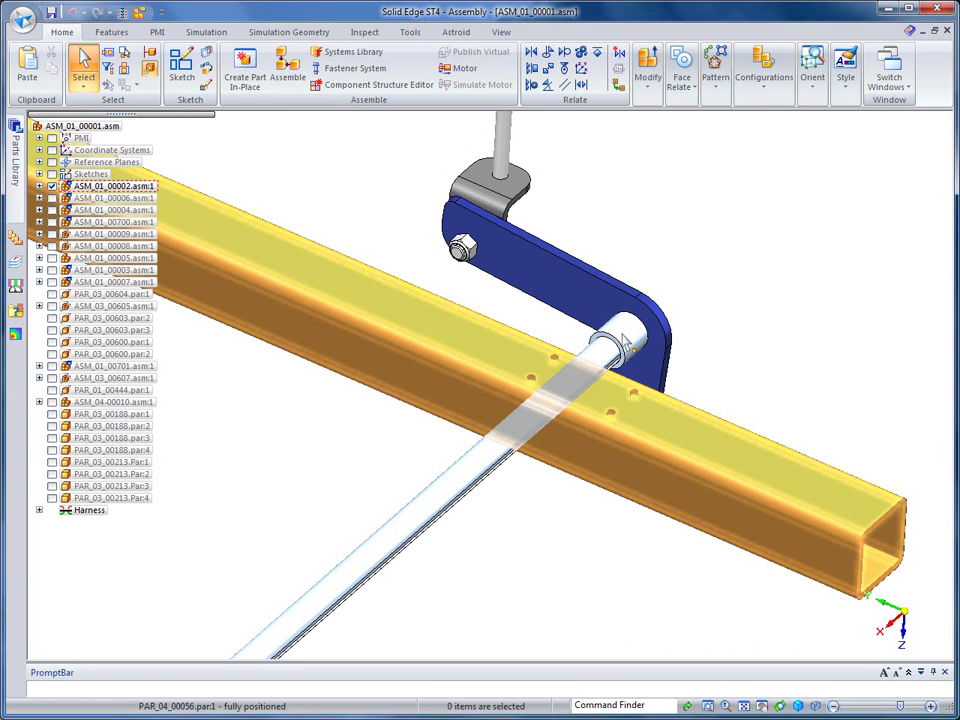
click(366, 33)
click(32, 68)
click(553, 355)
click(635, 390)
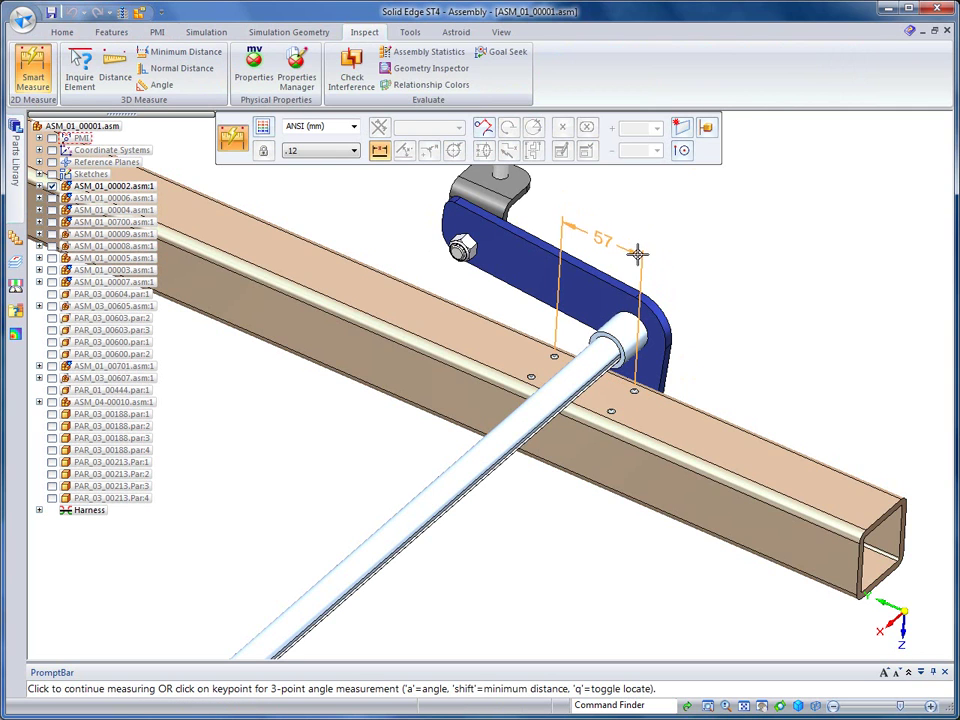
right_click(637, 261)
click(62, 33)
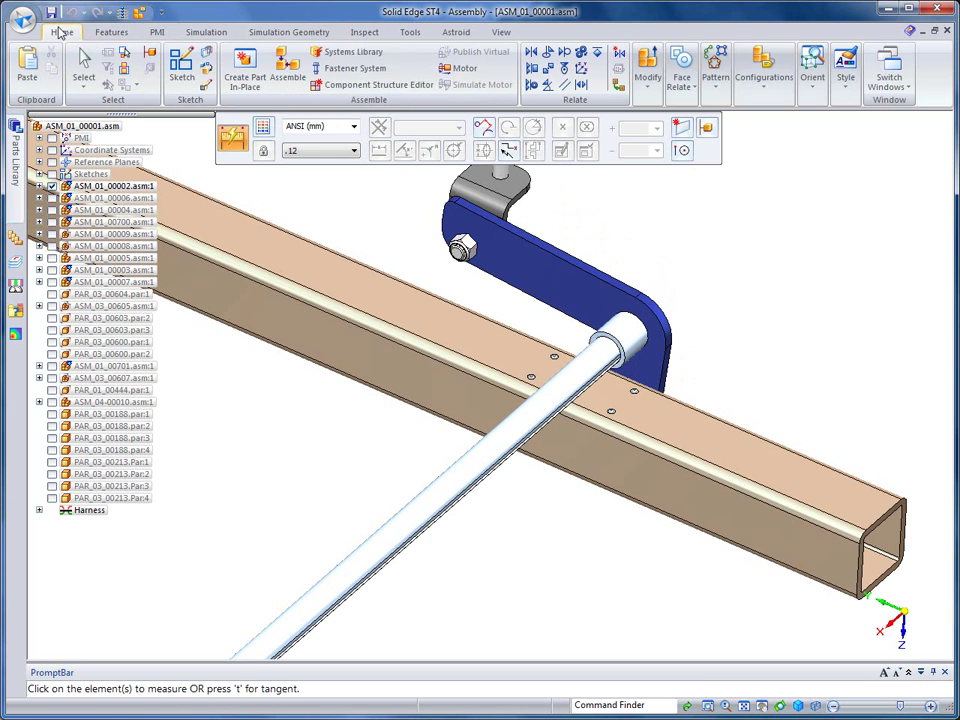
- Return to the casting part and set the 60 mm spacing between the flange hole rows to 57 mm
click(893, 78)
click(938, 158)
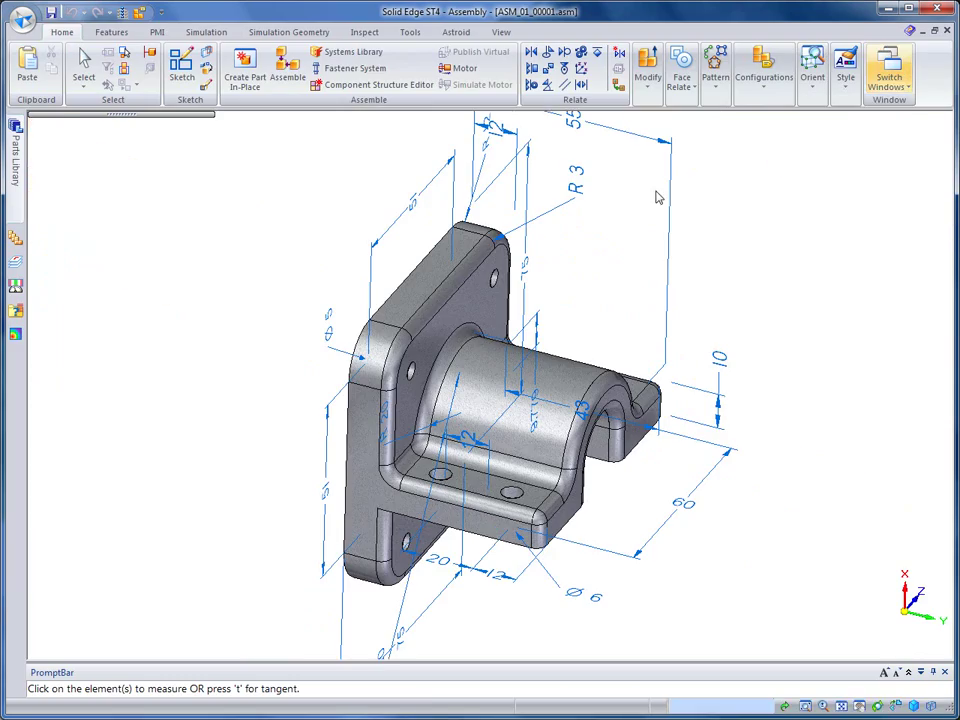
middle_drag(777, 215, 808, 222)
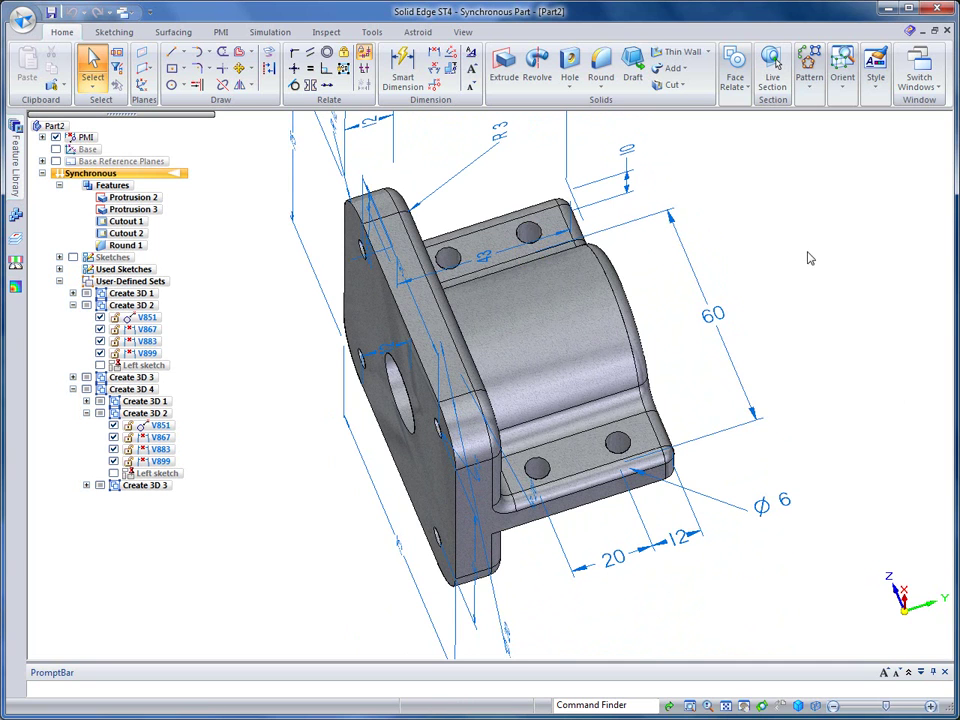
click(716, 320)
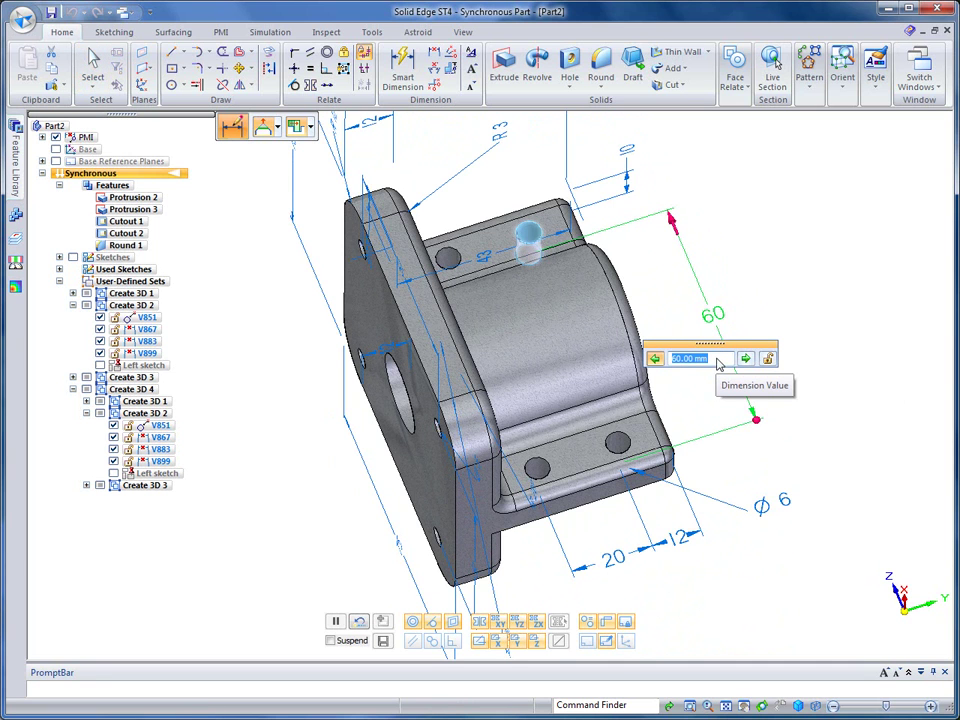
scroll(716, 366, down, 6)
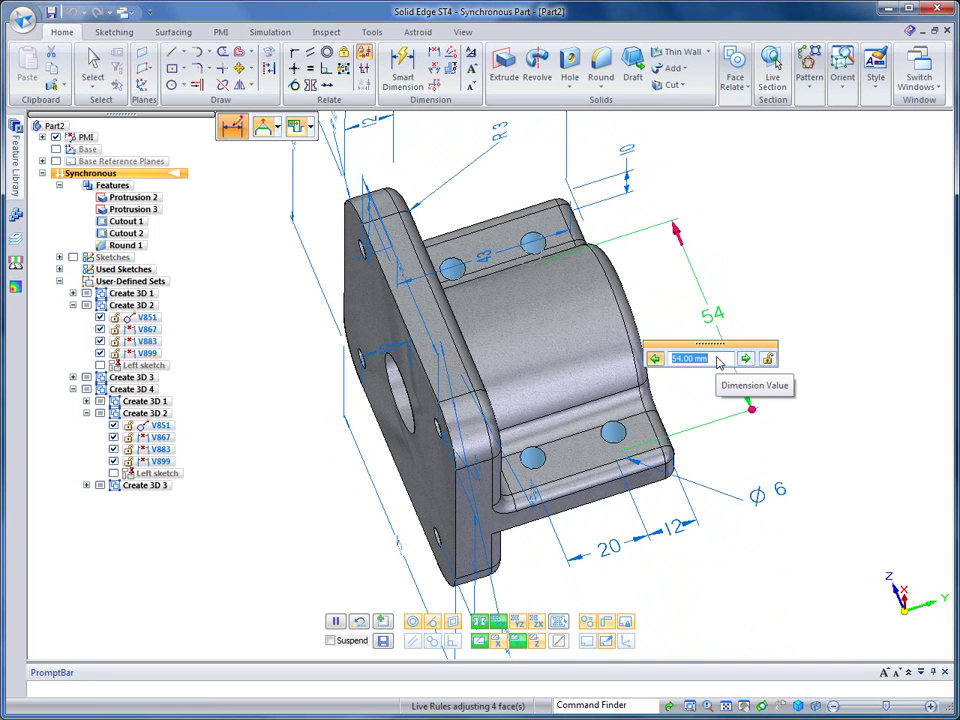
scroll(718, 364, up, 1)
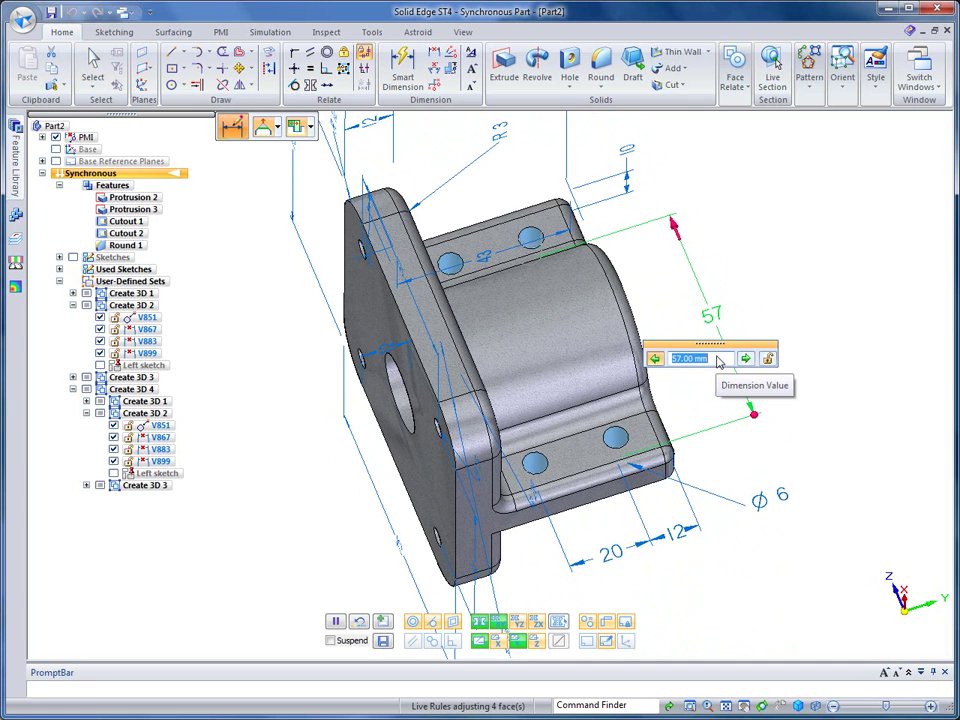
click(810, 248)
- Hide the PMI dimensions and save the casting as PAR_01_00807.par in the working folder
key(ctrl+i)
click(56, 137)
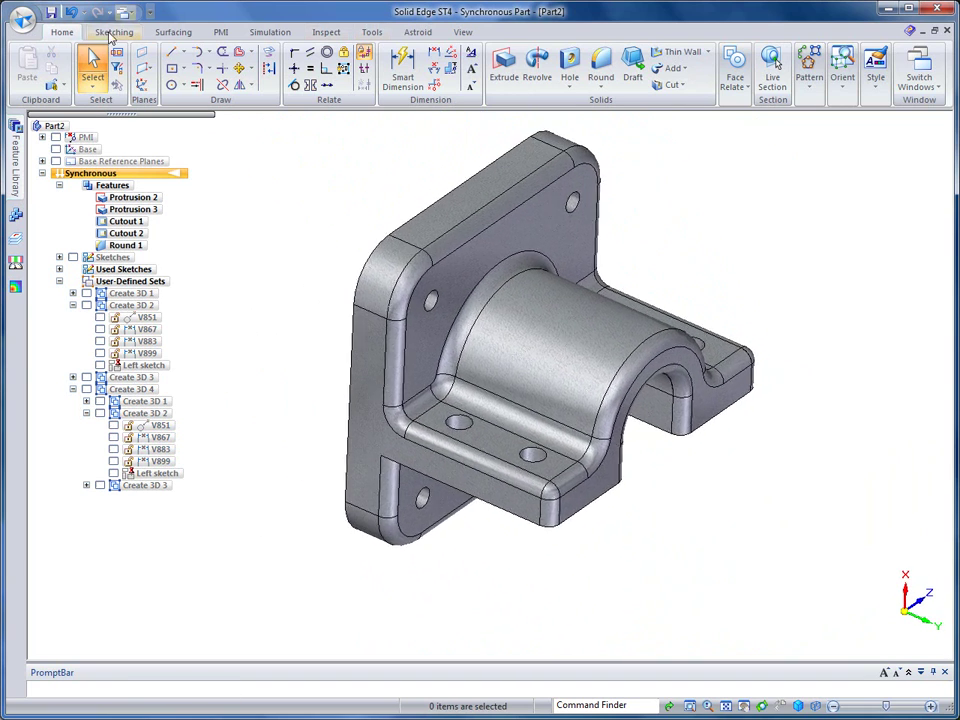
click(50, 12)
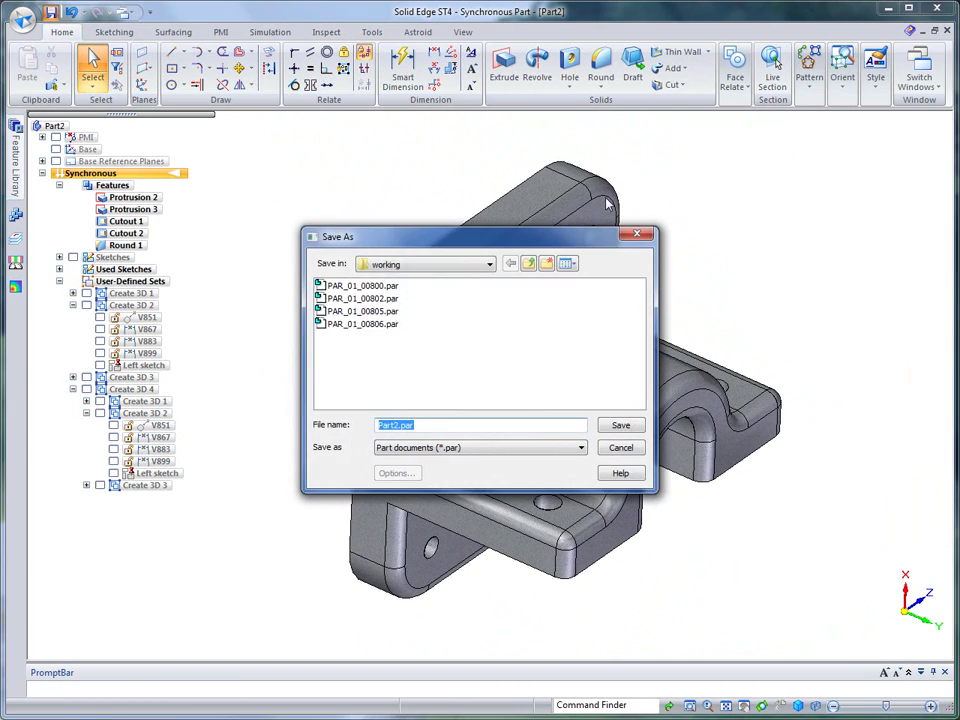
click(381, 326)
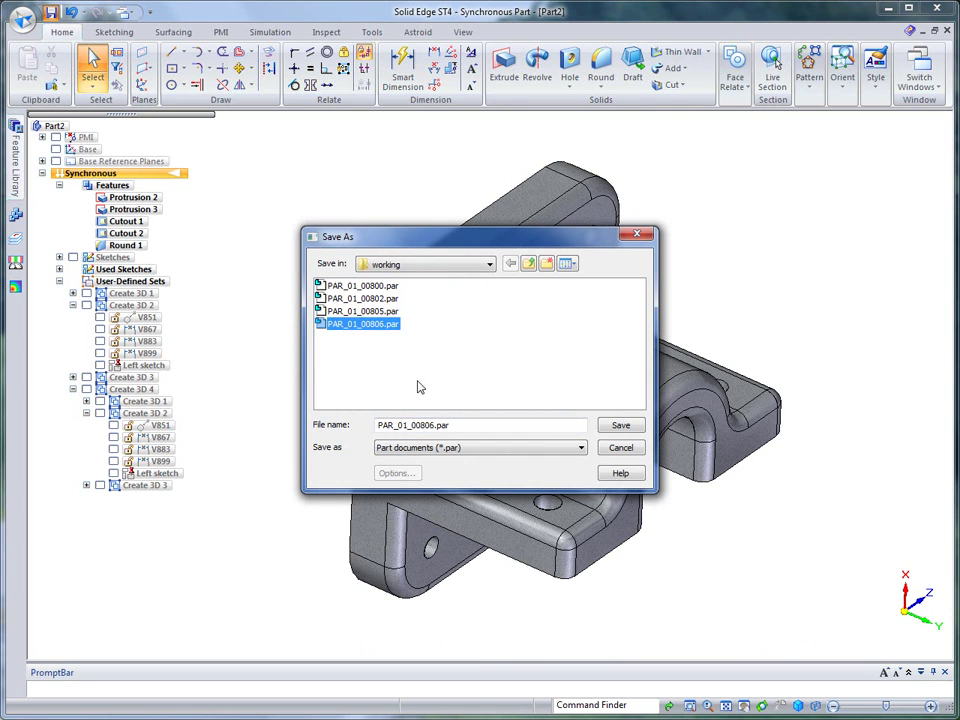
click(434, 426)
key(Delete)
key(Delete)
key(Delete)
key(Delete)
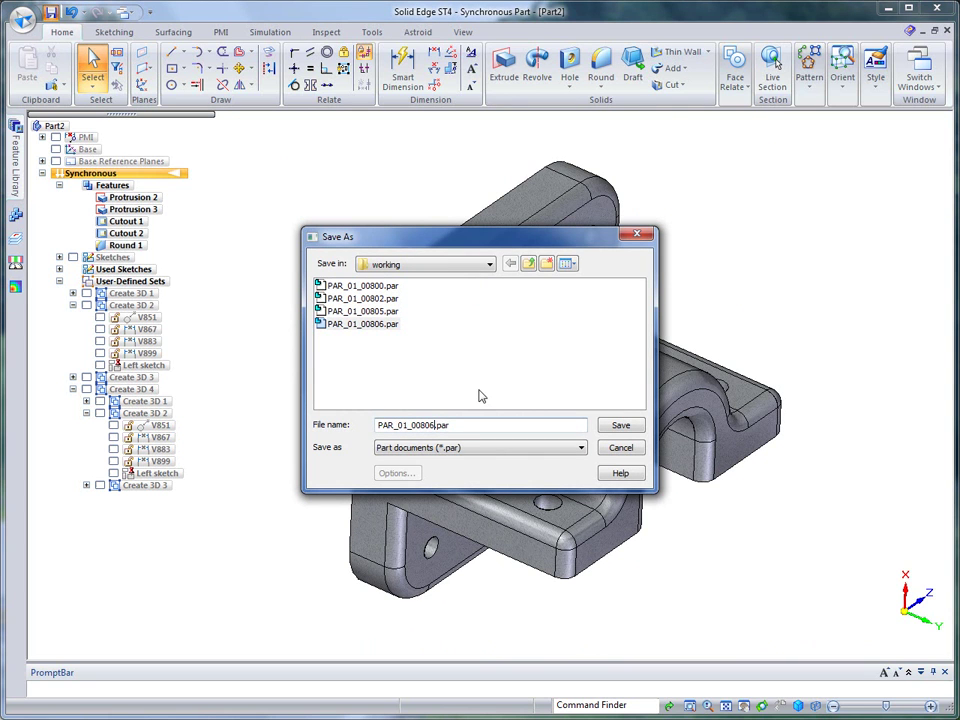
click(636, 430)
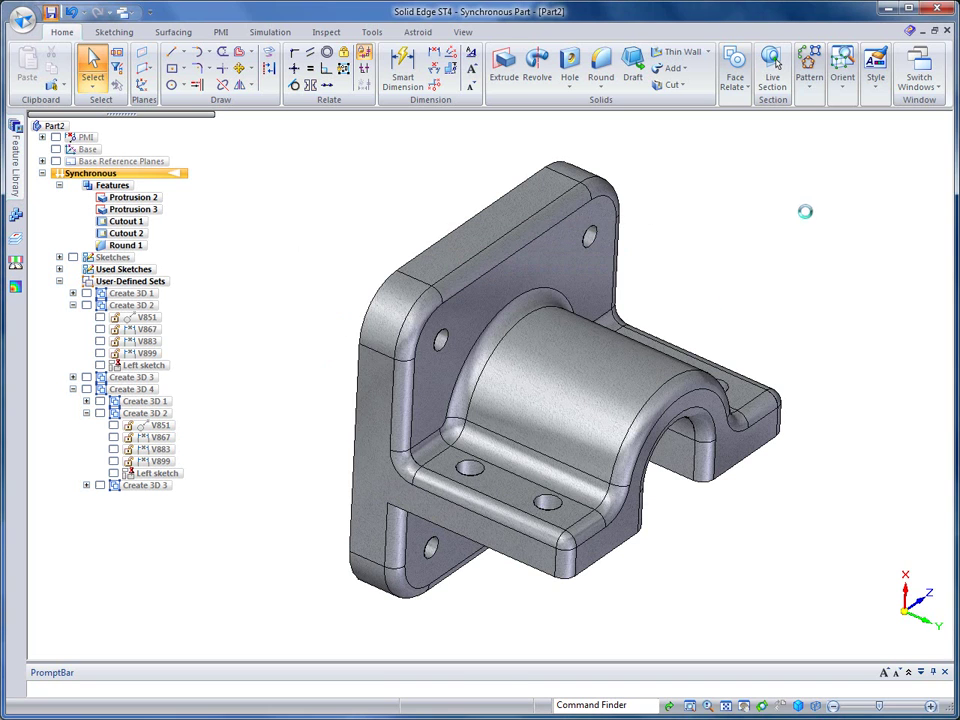
- Switch to the assembly ASM_01_00001.asm and place PAR_01_00807.par from the open documents in the space beside the square tube
click(919, 80)
click(852, 182)
scroll(694, 212, down, 2)
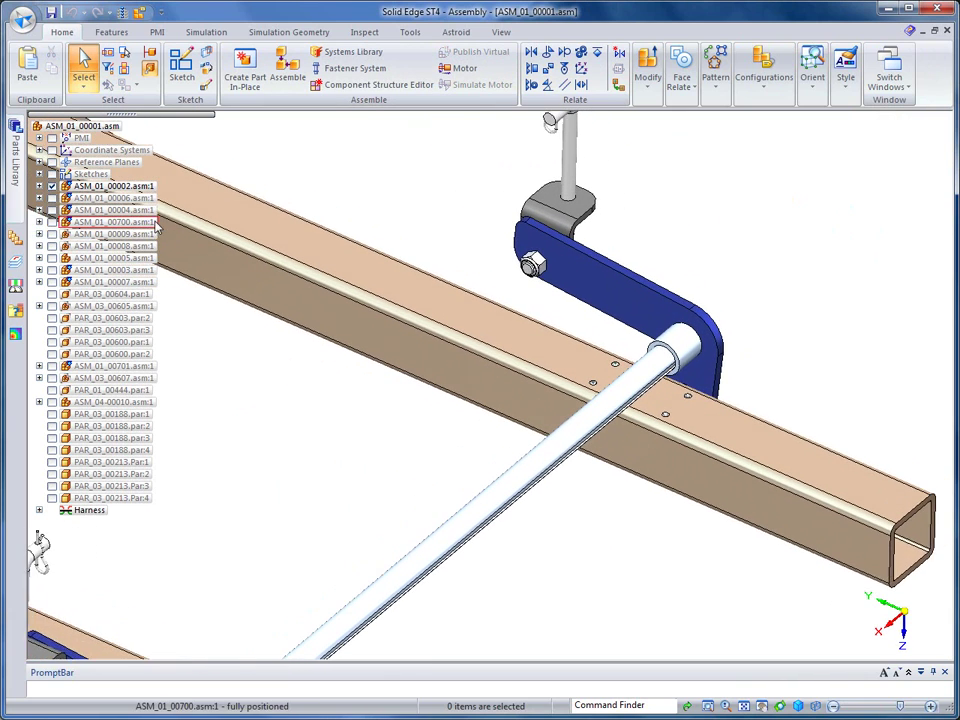
mouse_move(18, 171)
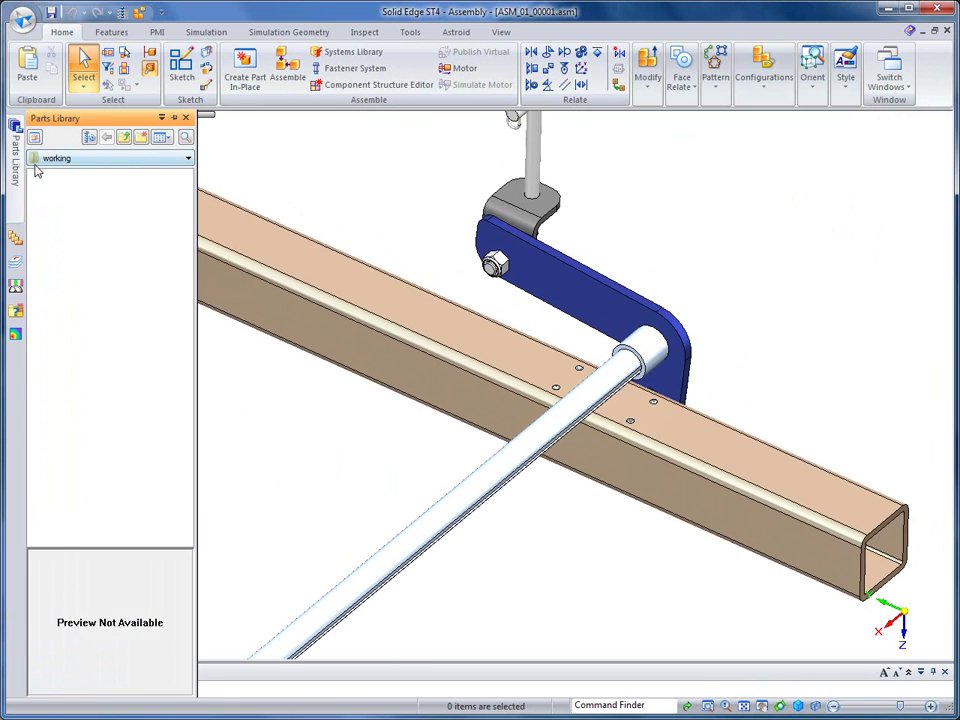
click(188, 160)
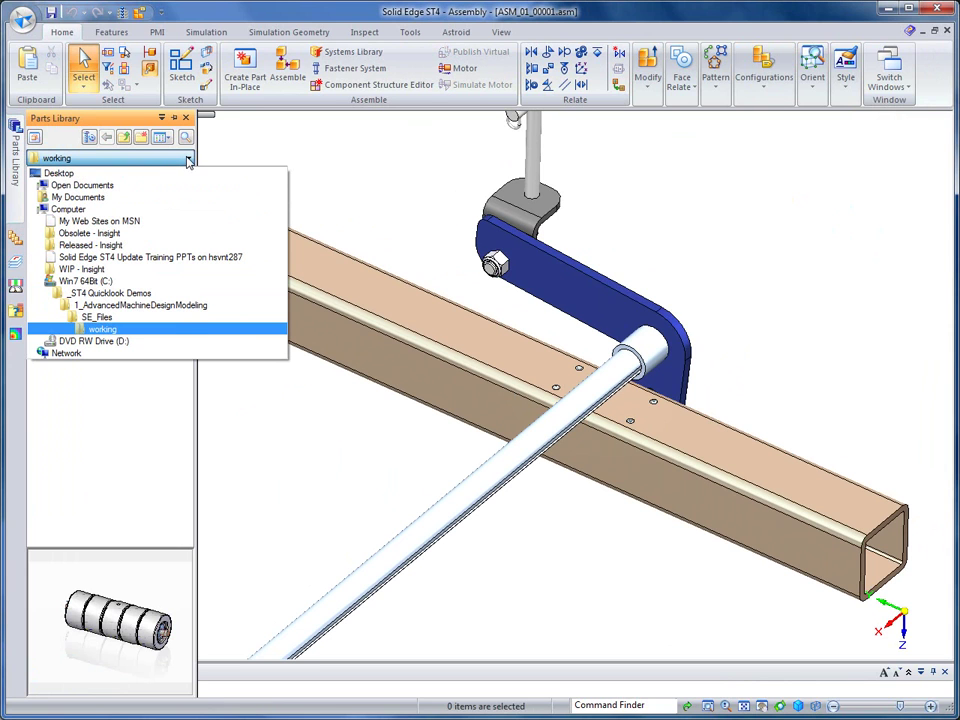
click(78, 186)
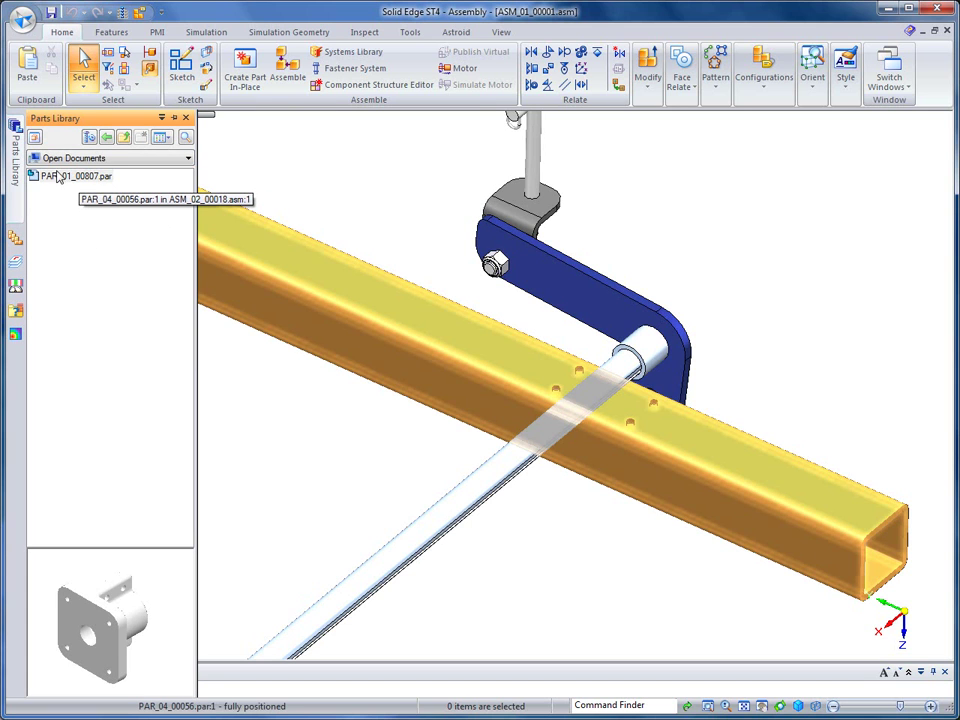
click(44, 180)
drag(42, 180, 333, 200)
drag(737, 240, 751, 236)
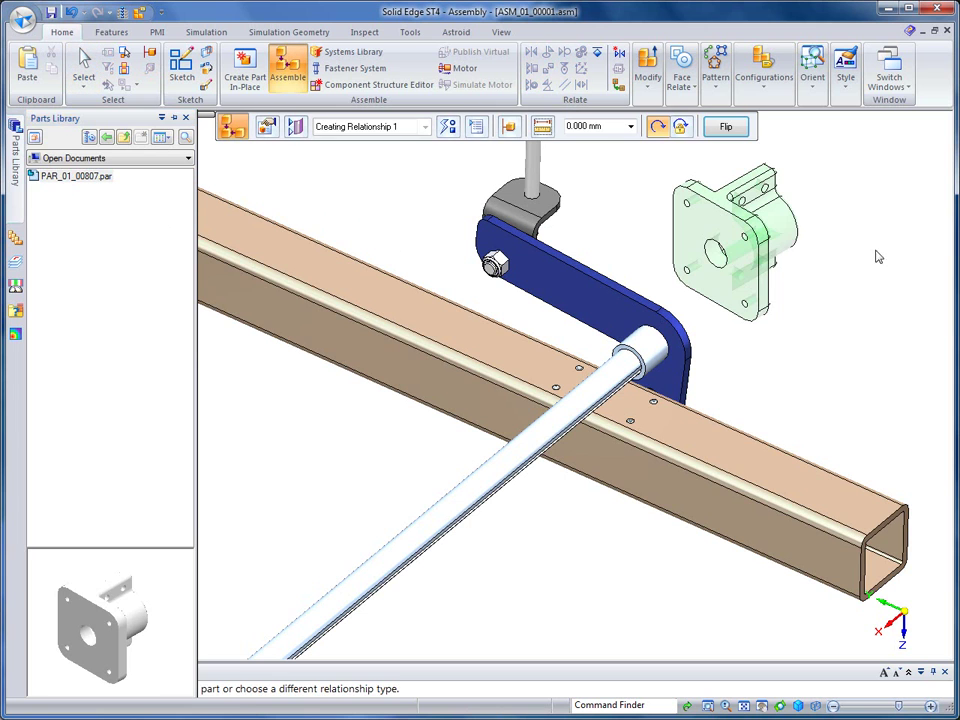
- Align the casting's bore with the round shaft and mate its flange underside to the upper face of the square tube
click(718, 254)
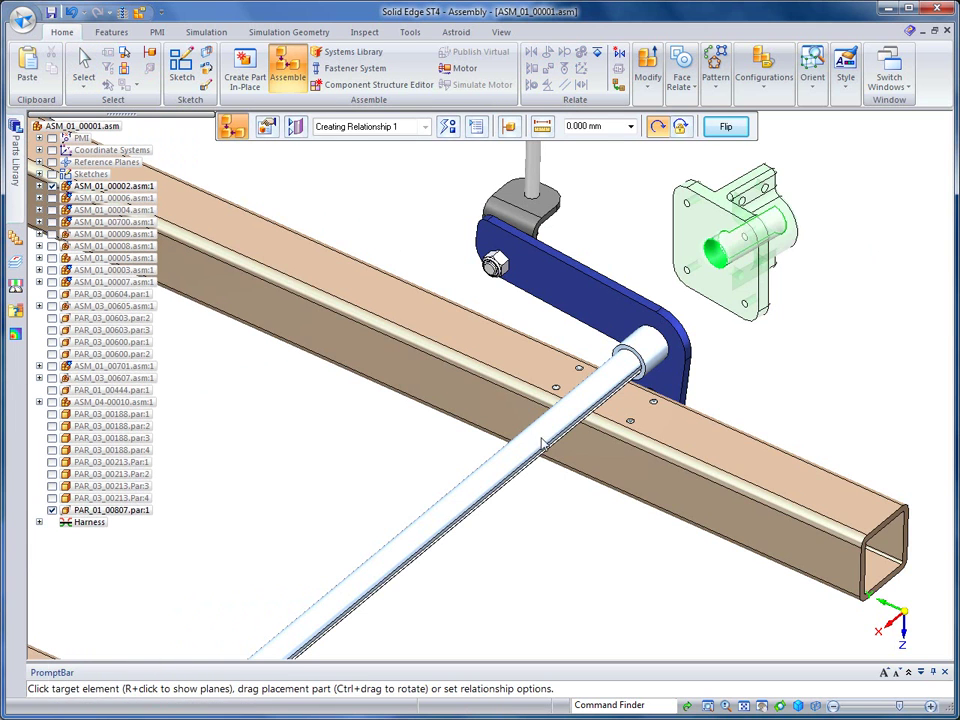
click(509, 460)
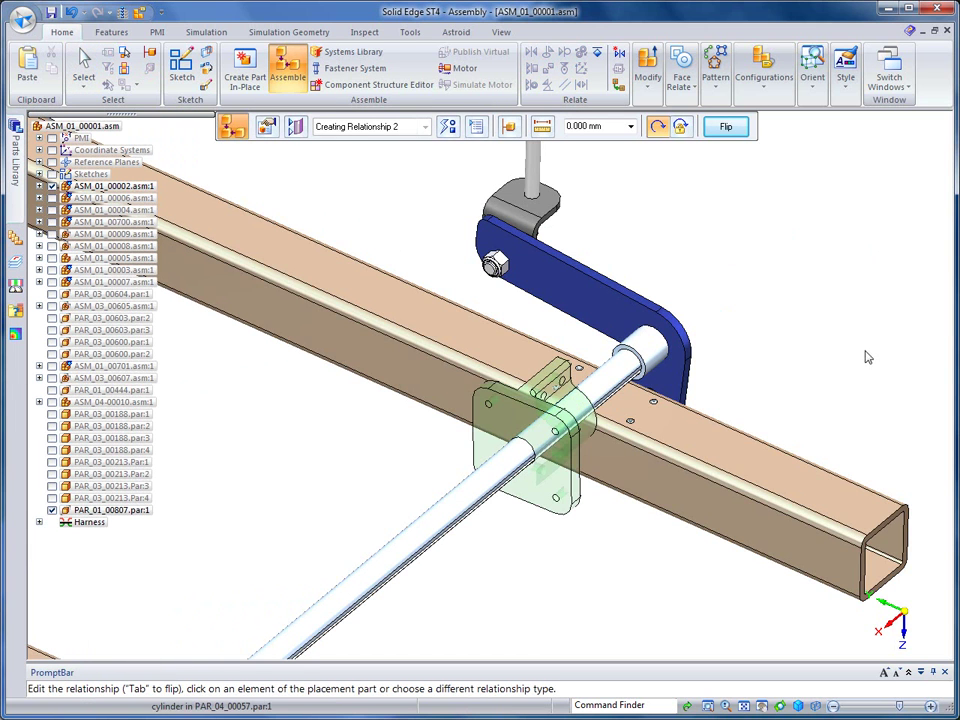
click(536, 378)
click(368, 256)
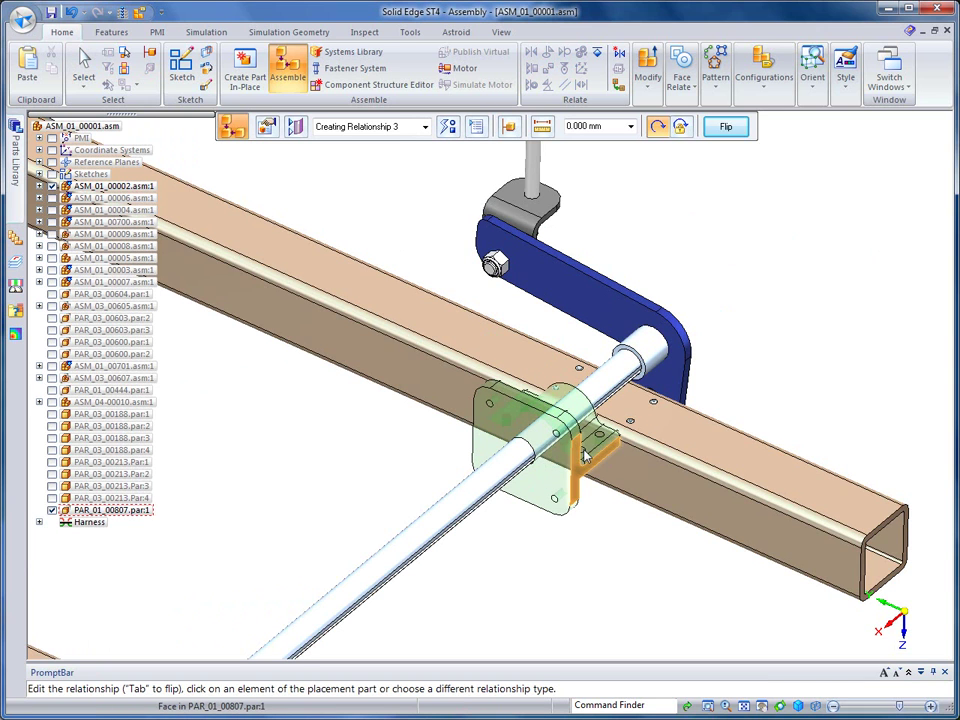
- Align one of the casting's flange holes with the matching mounting hole in the square tube to finish positioning it
right_click(597, 458)
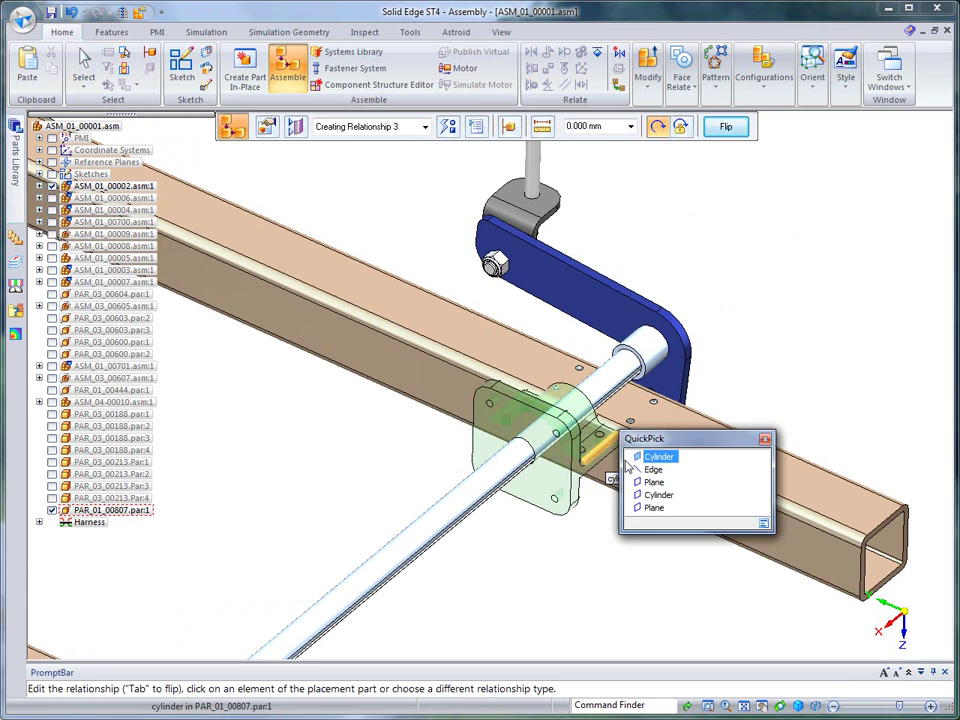
click(648, 501)
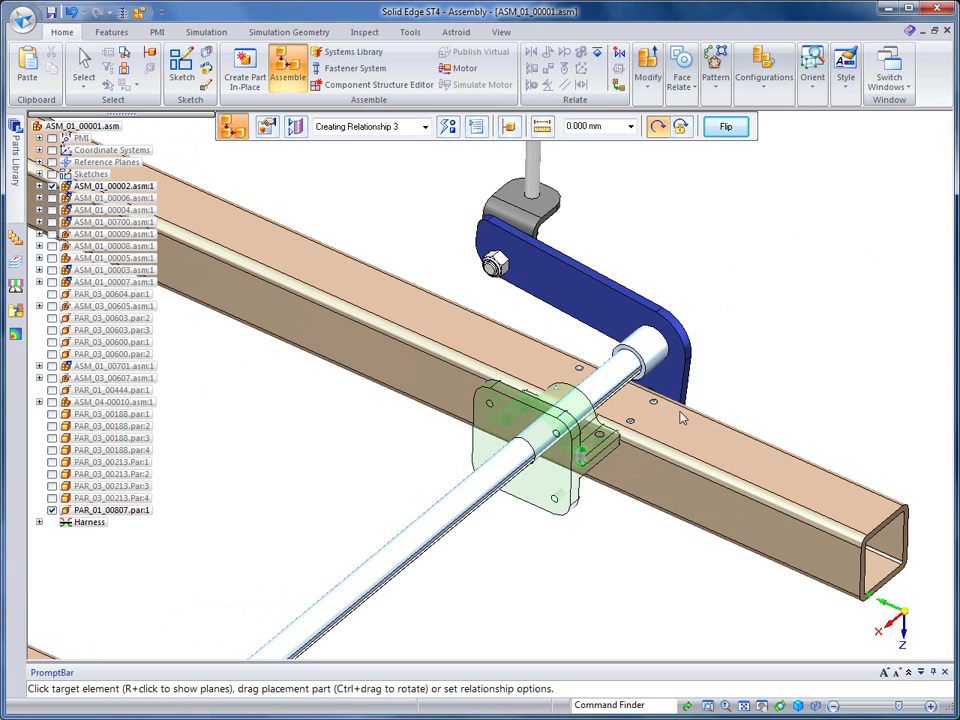
click(632, 427)
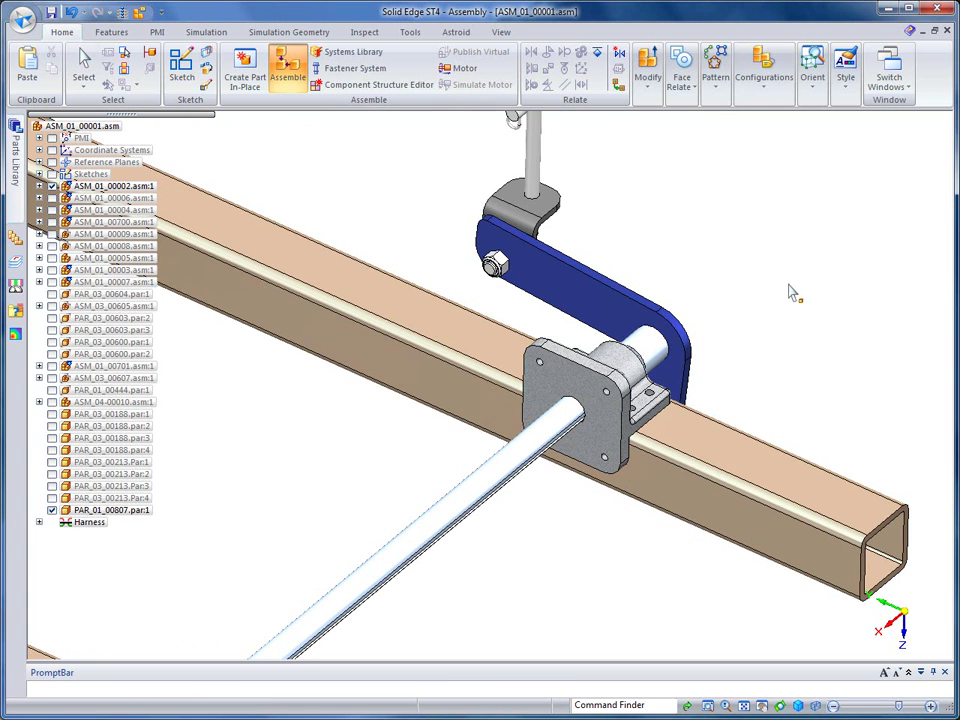
- Show the assembly in wireframe from above and select the casting's two misaligned flange holes together with its adjoining end faces
middle_drag(824, 261, 852, 246)
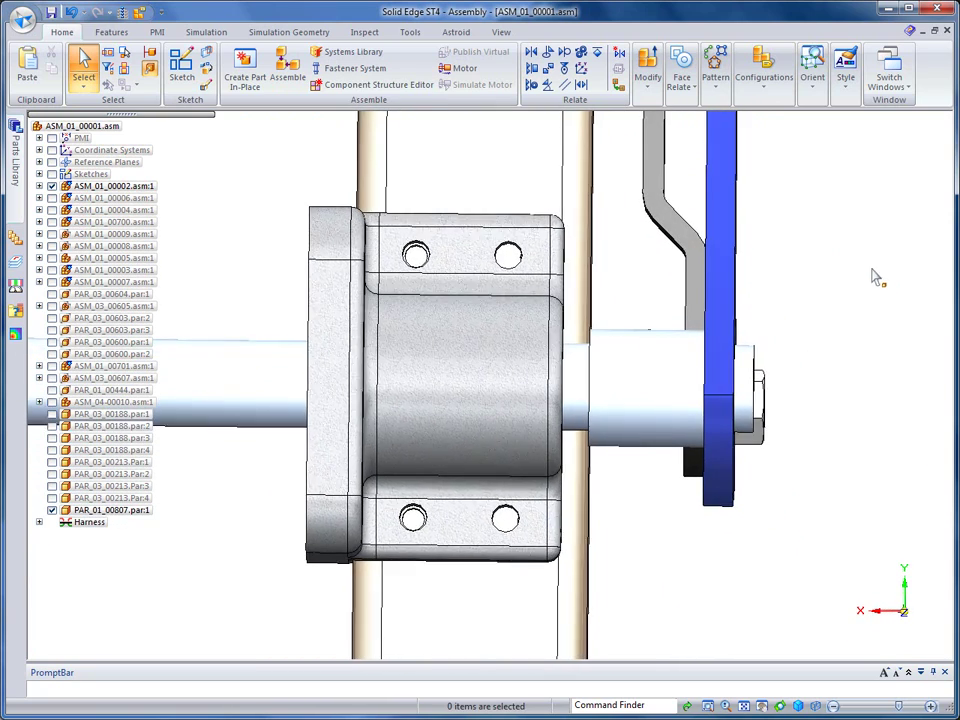
click(816, 708)
click(816, 651)
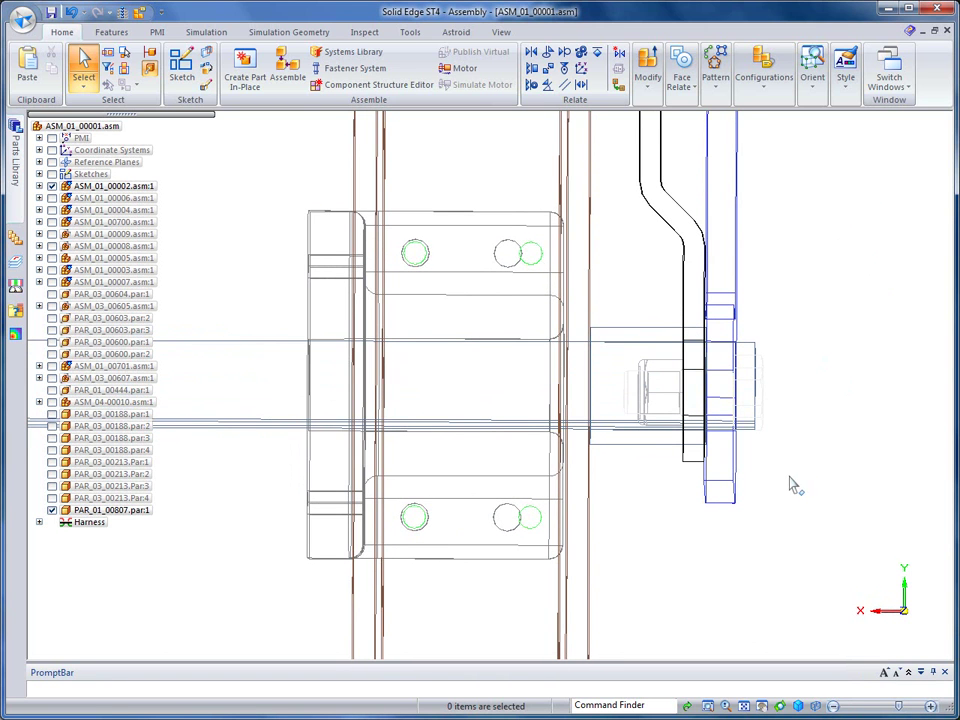
click(476, 176)
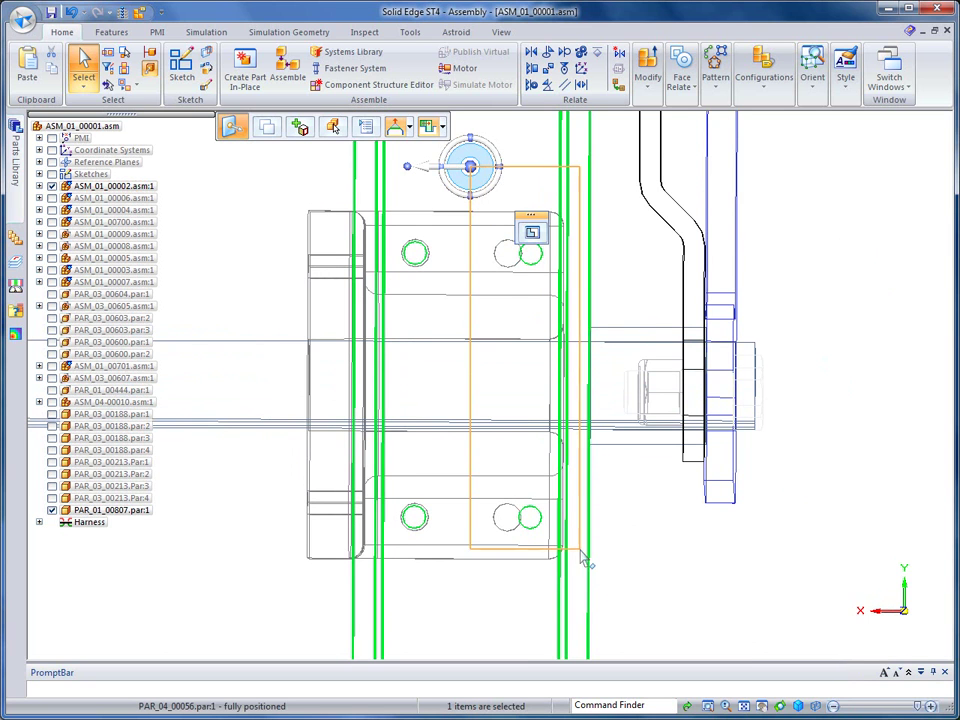
drag(613, 604, 620, 587)
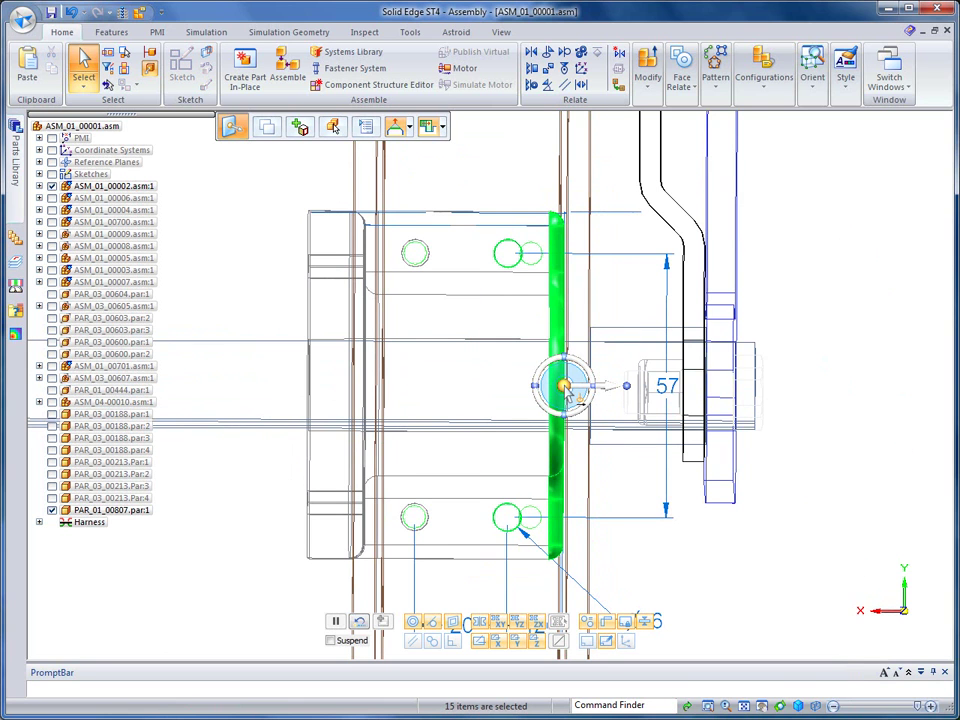
- Move the selected holes and end faces 5 mm along the shaft direction, from the flange hole's centre to the tube's hole
drag(564, 386, 508, 268)
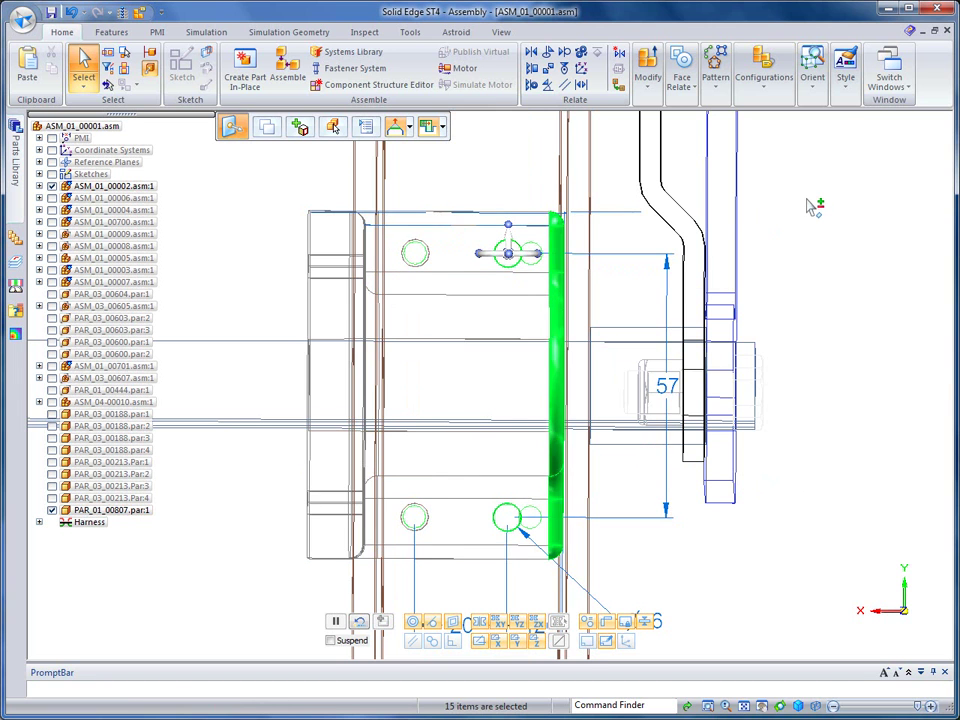
middle_drag(808, 198, 565, 302)
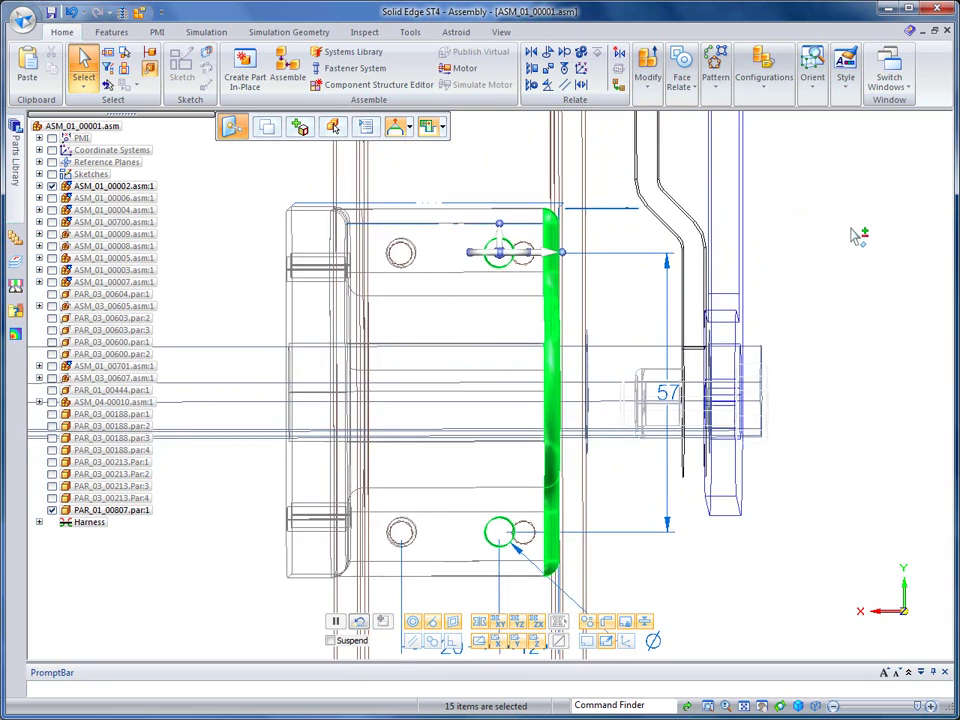
click(545, 260)
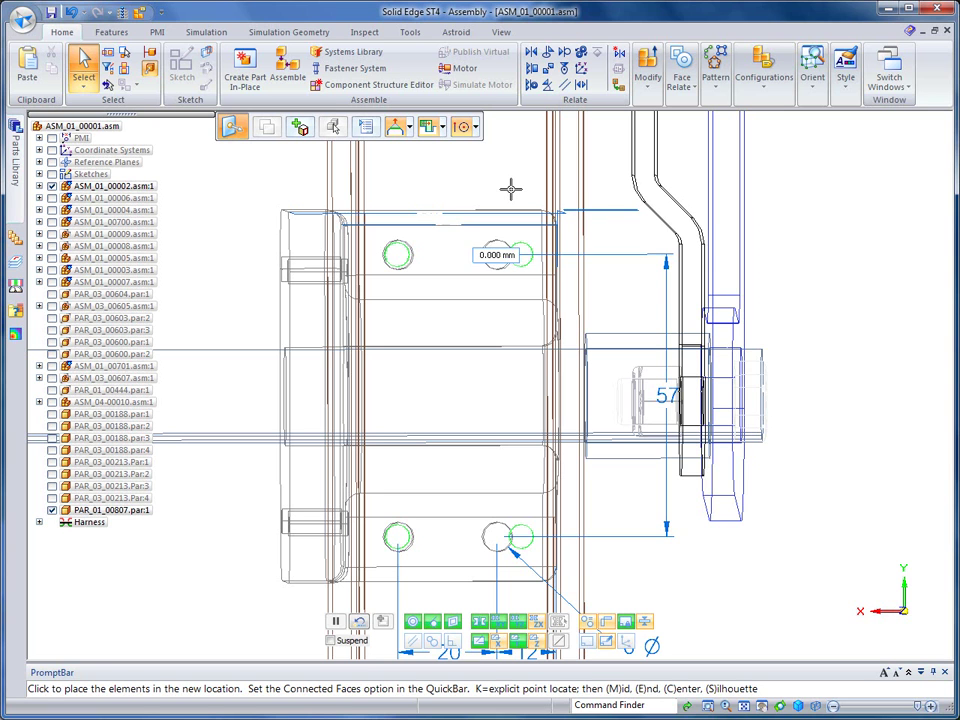
text(5)
key(Return)
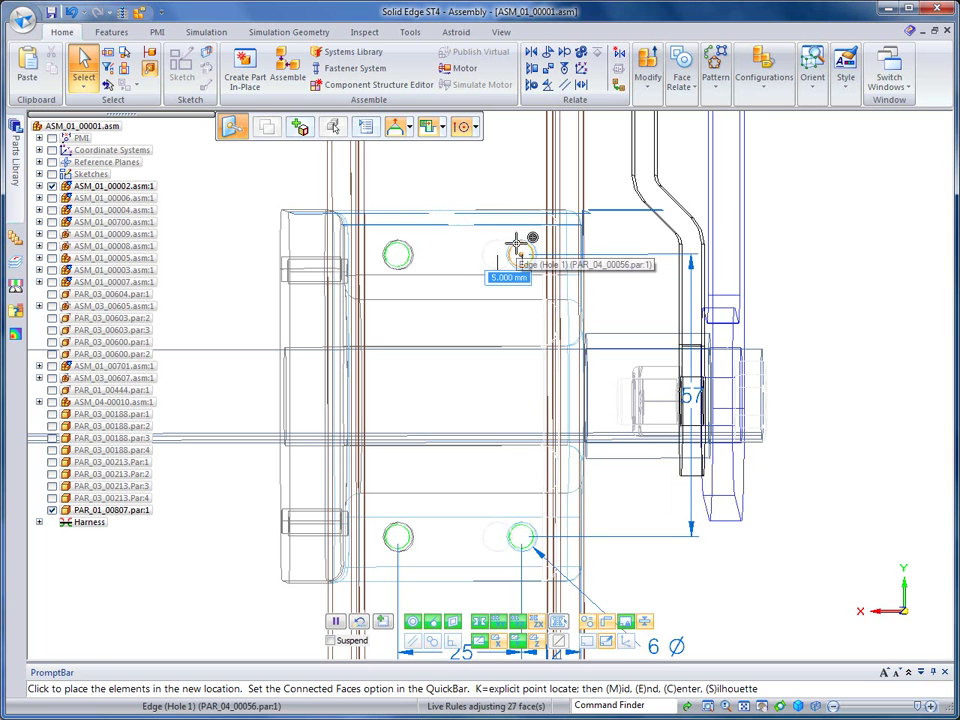
click(516, 243)
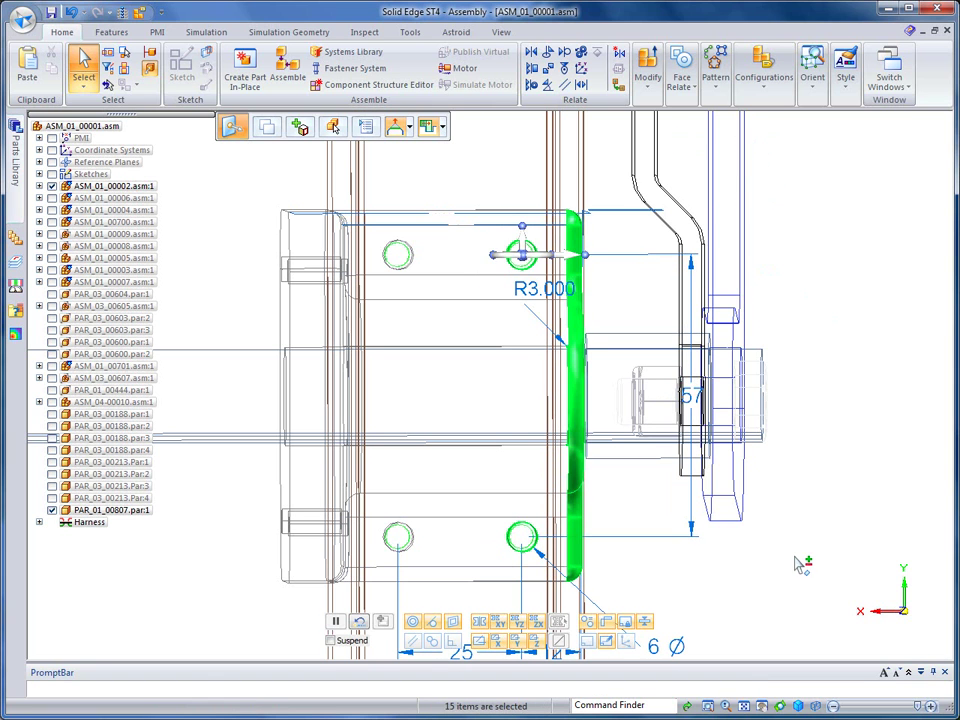
key(Escape)
- Return the assembly to shaded display with visible edges and view the casting on the tube from an angle
click(818, 706)
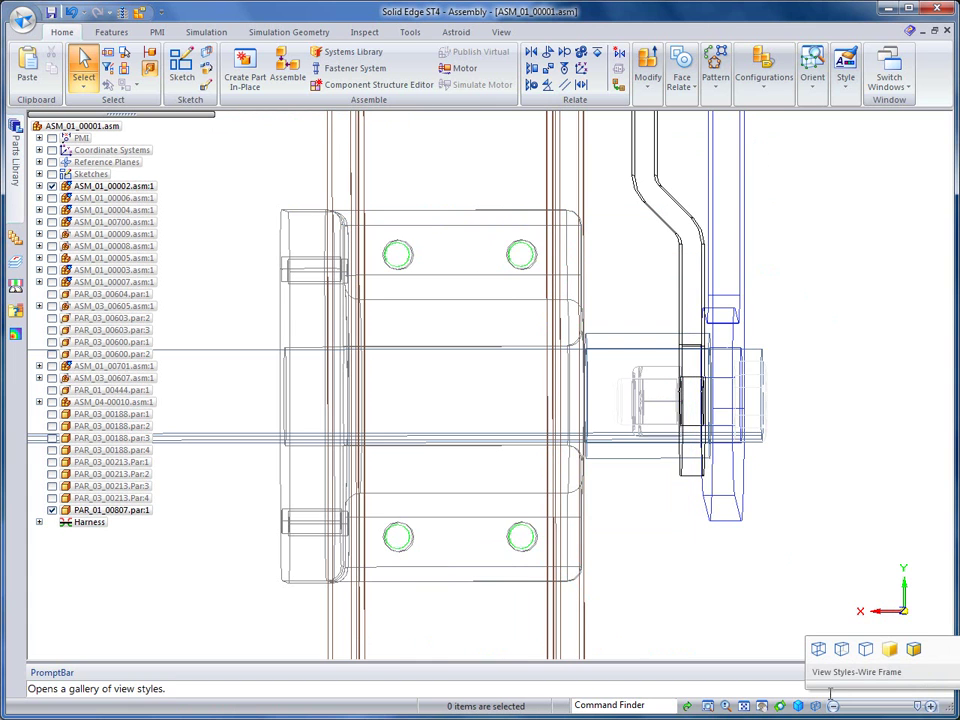
click(909, 647)
key(ctrl+f)
middle_drag(887, 372, 901, 233)
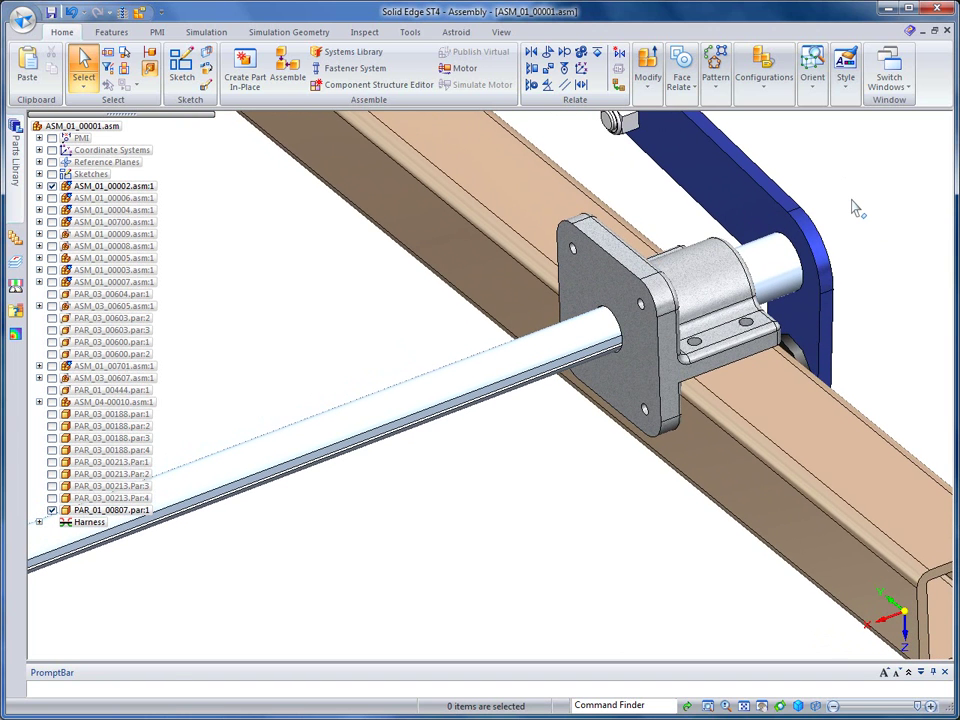
- Open the Inventor part INV_00670.ipt from the working folder using the metric_part.par template
click(22, 20)
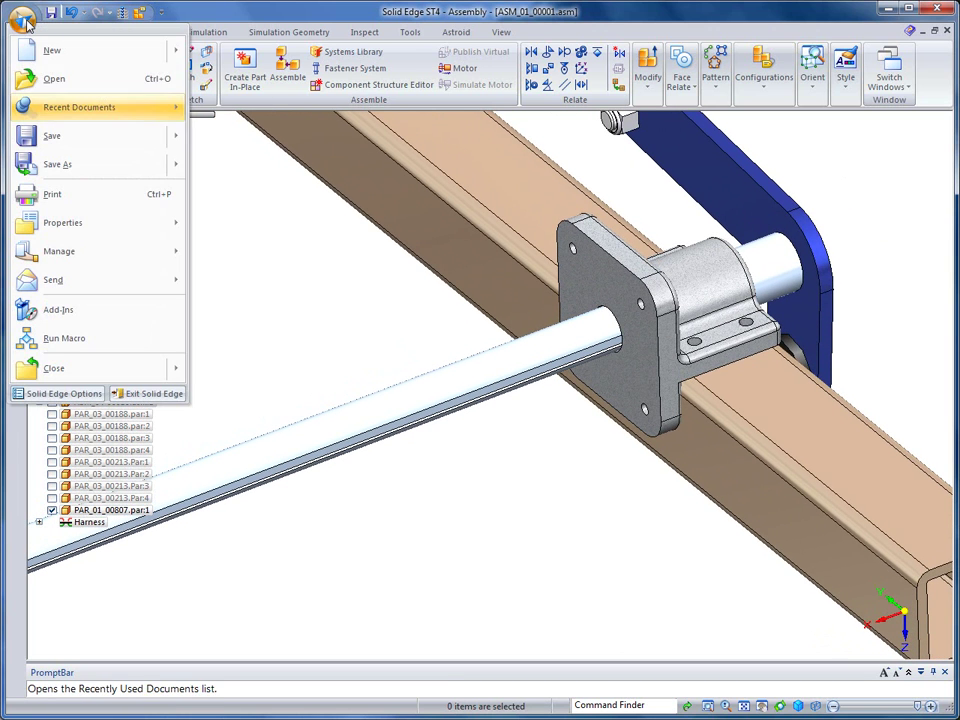
click(50, 78)
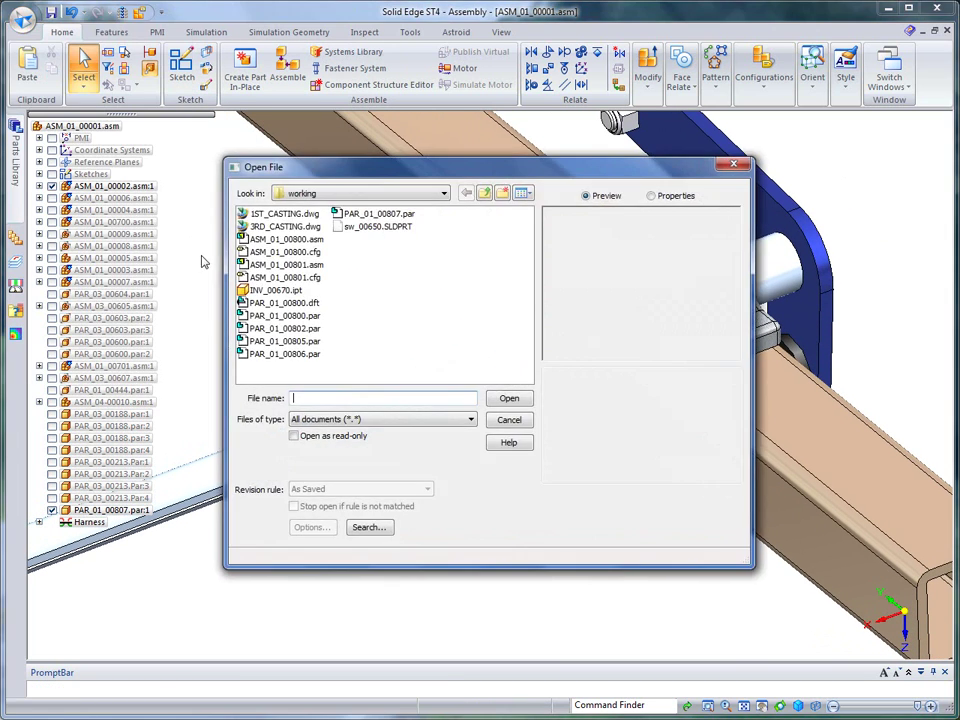
click(285, 292)
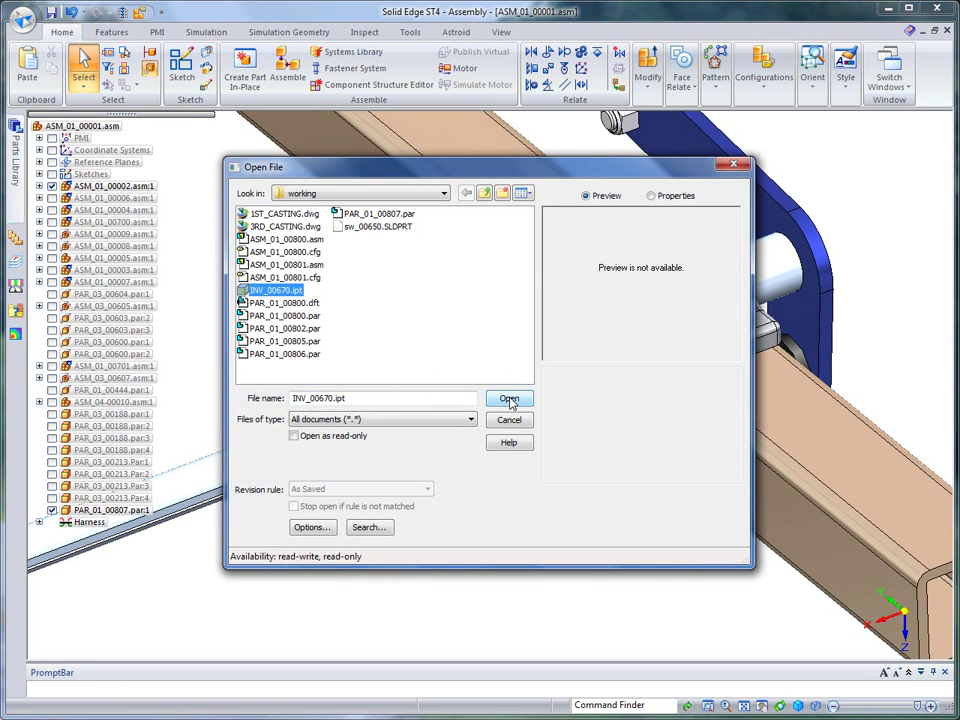
click(509, 399)
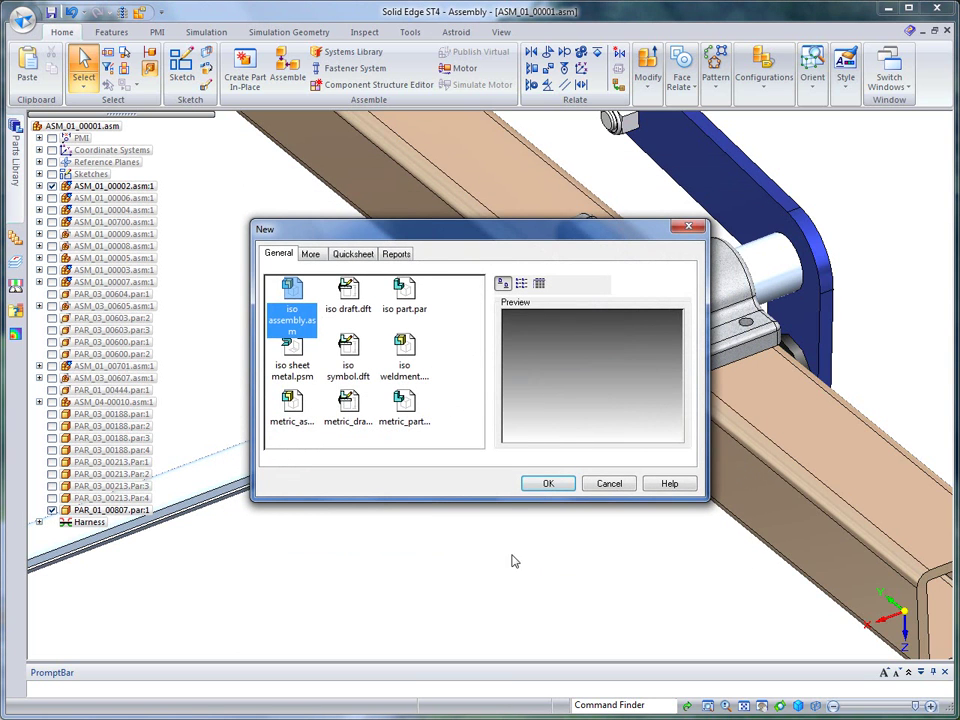
click(406, 415)
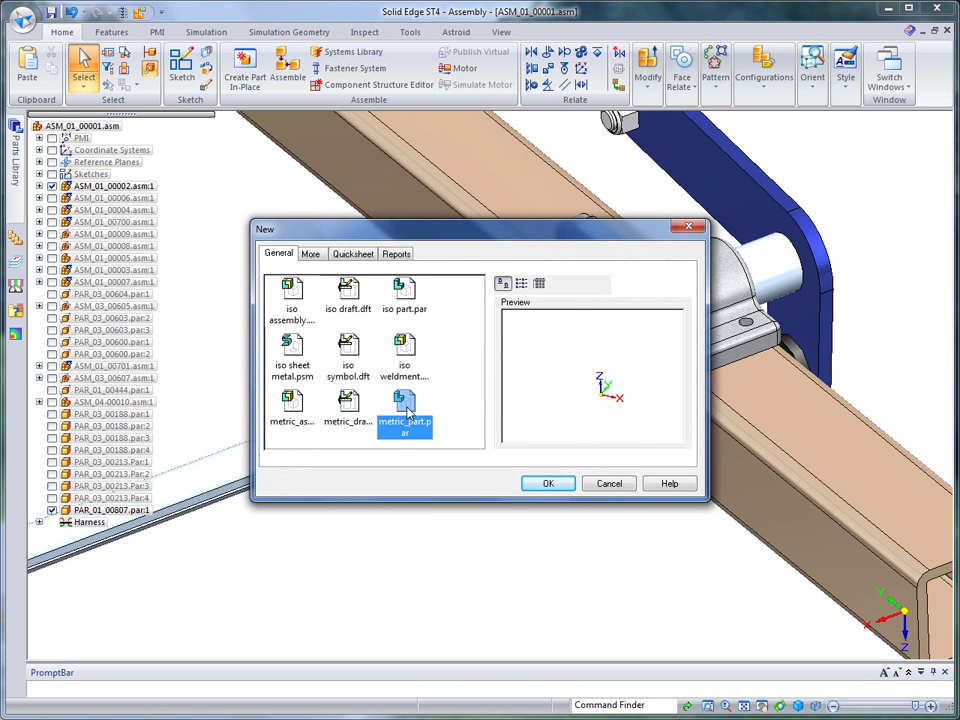
click(548, 484)
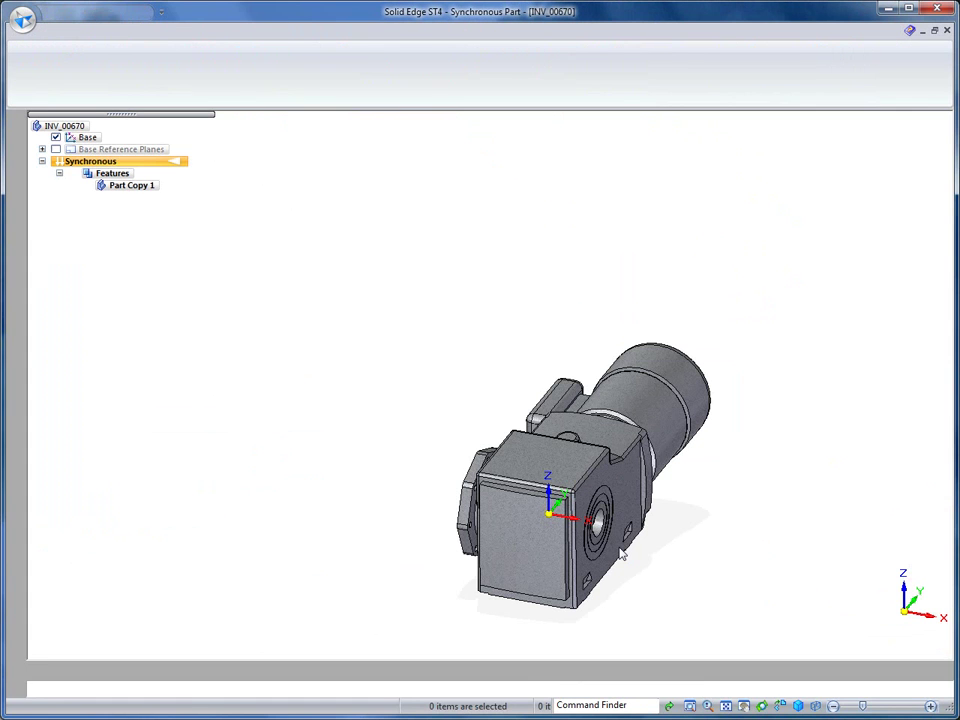
- Set the imported gear motor's base part style to Blue in the Color Manager
key(ctrl+j)
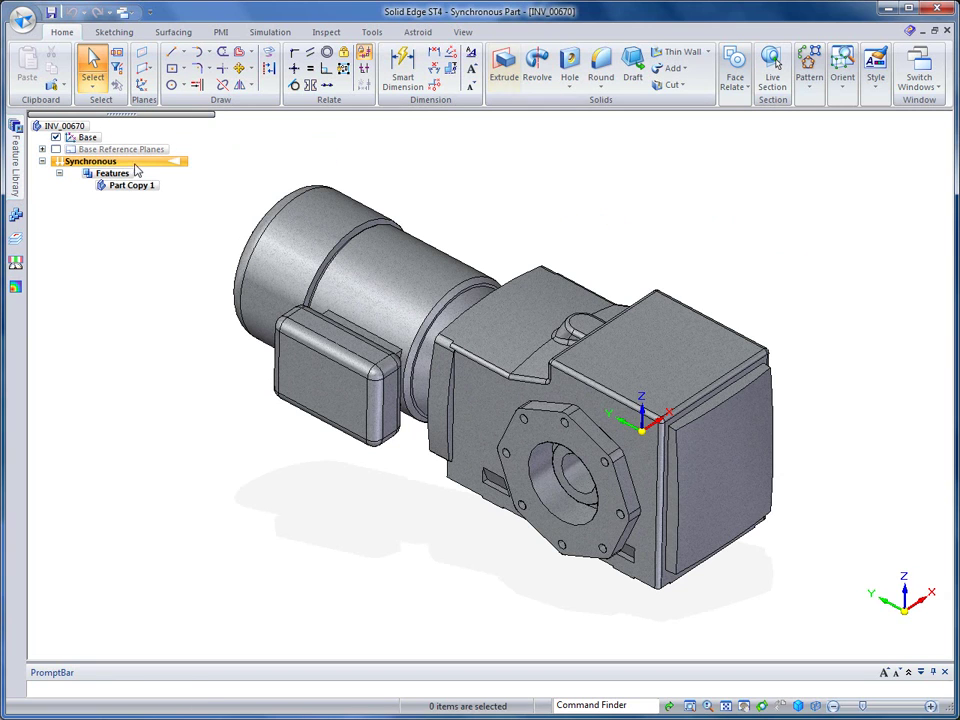
click(462, 32)
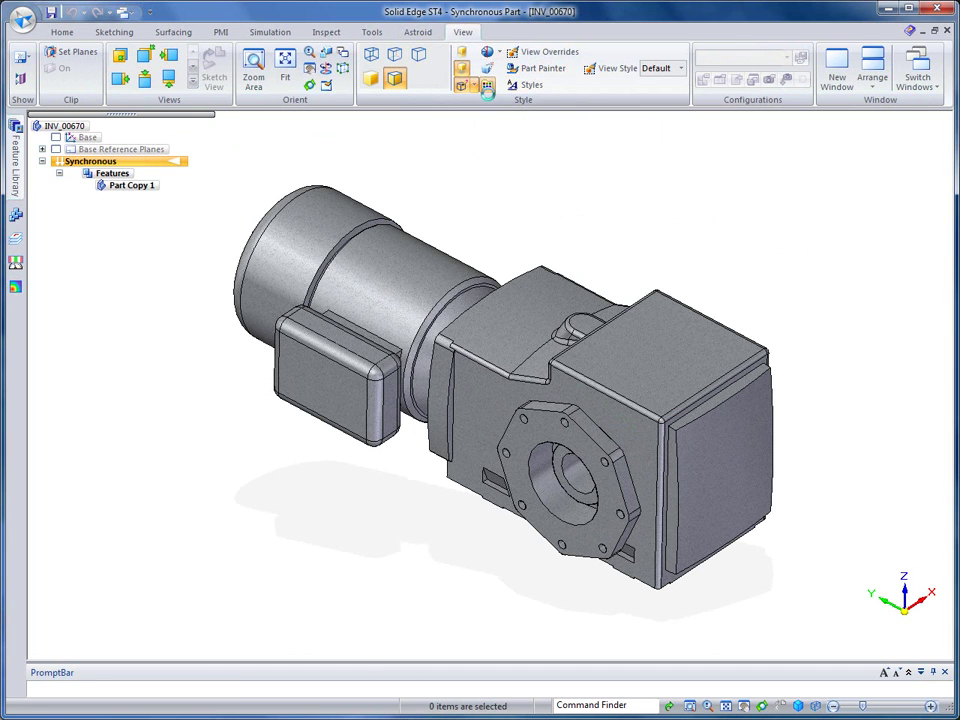
click(330, 306)
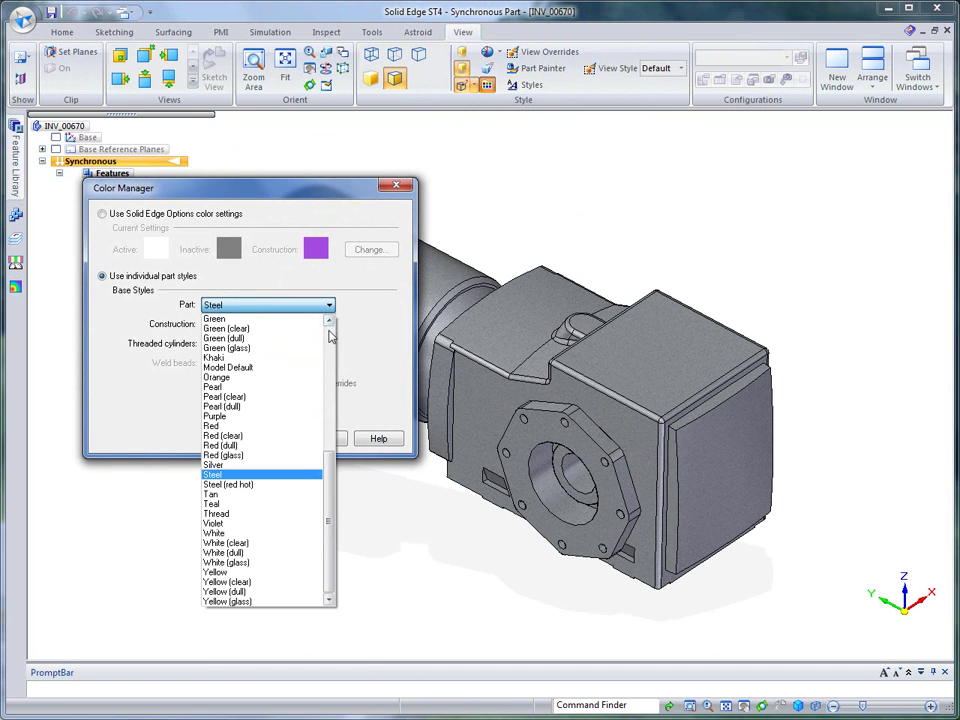
scroll(331, 339, up, 10)
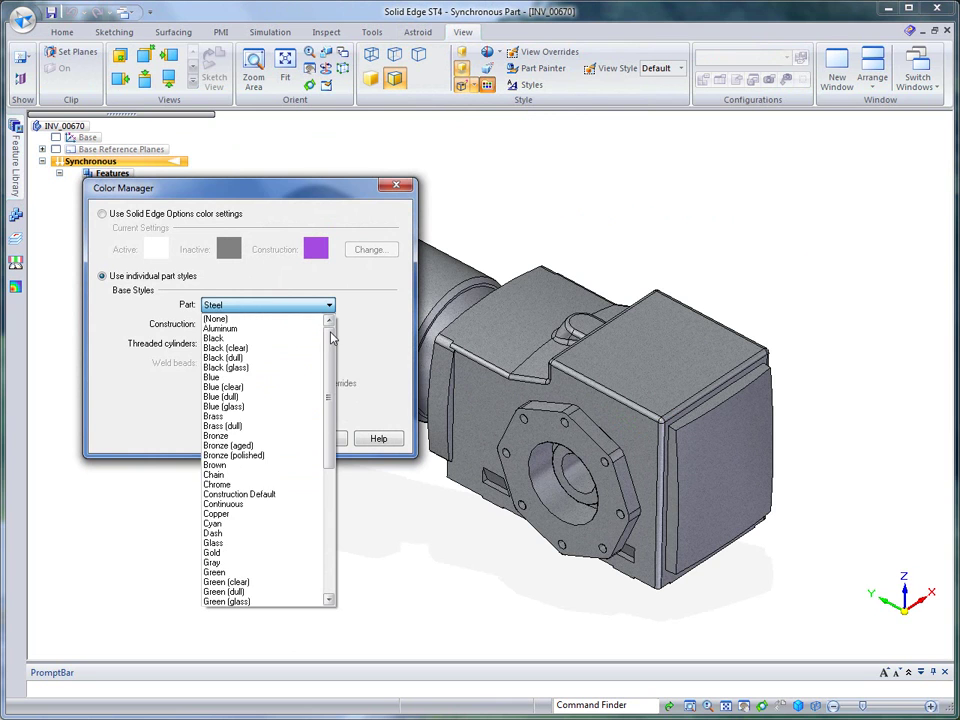
click(290, 377)
click(266, 439)
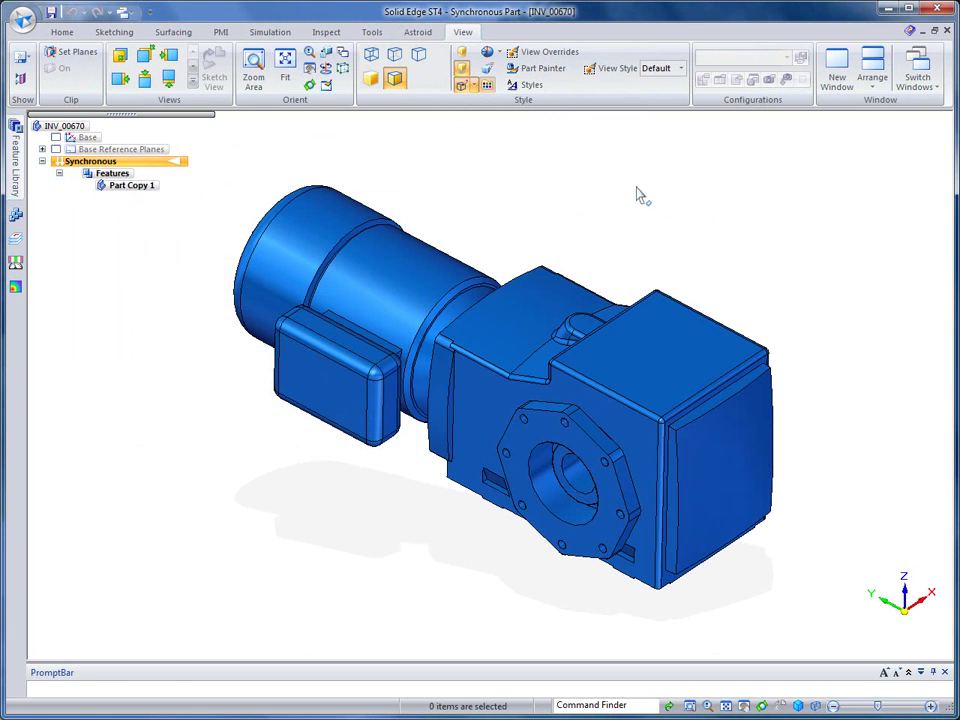
- Save the imported gear motor as INV_00670.par in the working folder and switch to the assembly ASM_01_00001.asm
click(62, 32)
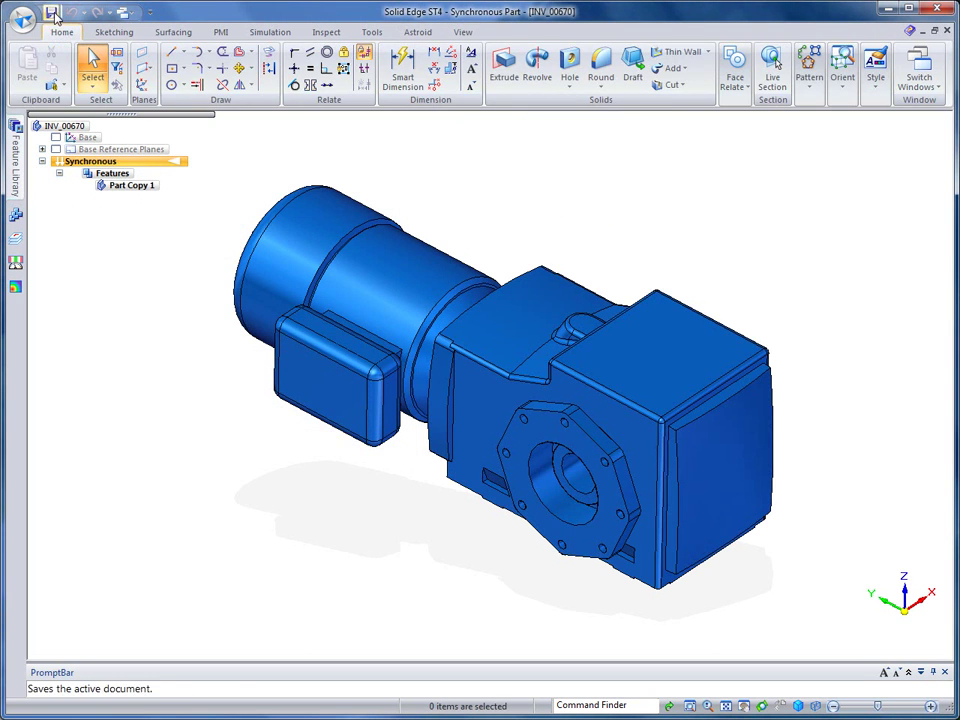
click(51, 12)
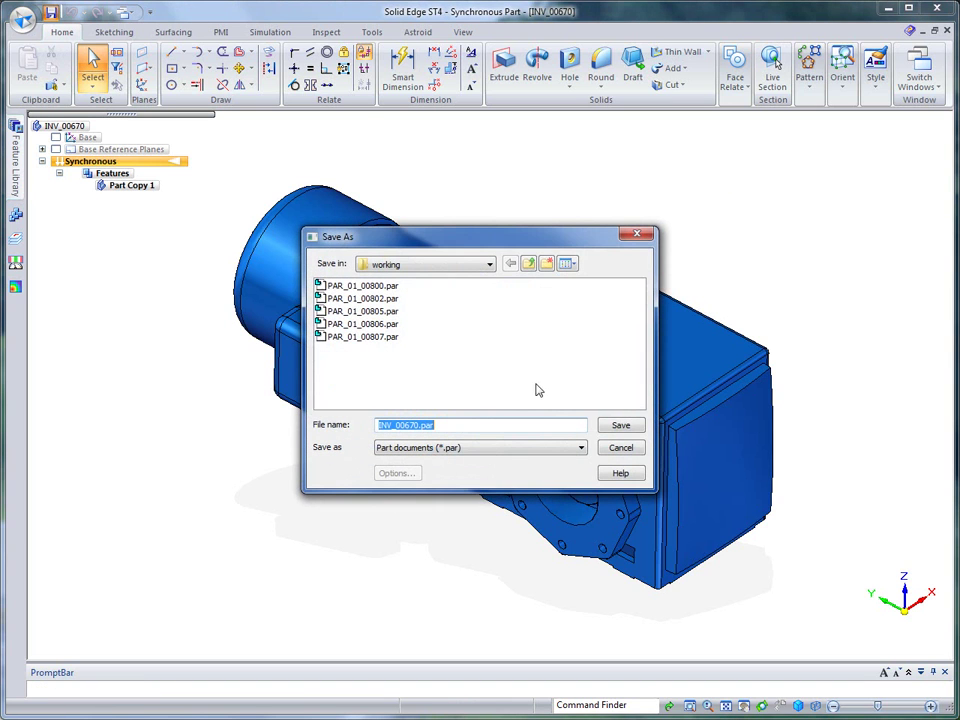
click(621, 427)
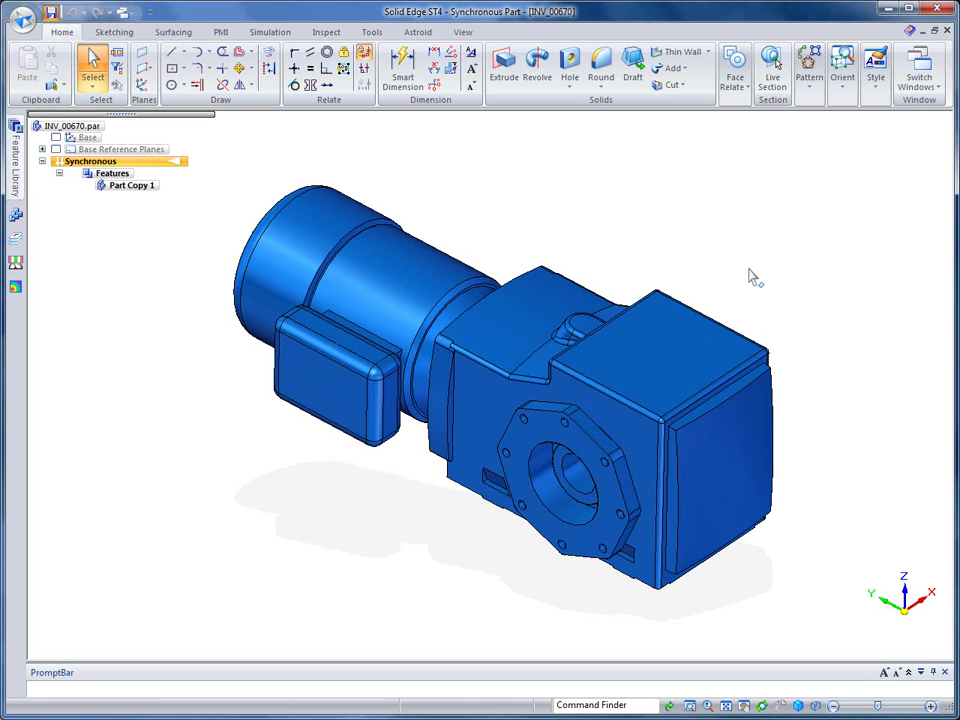
click(918, 78)
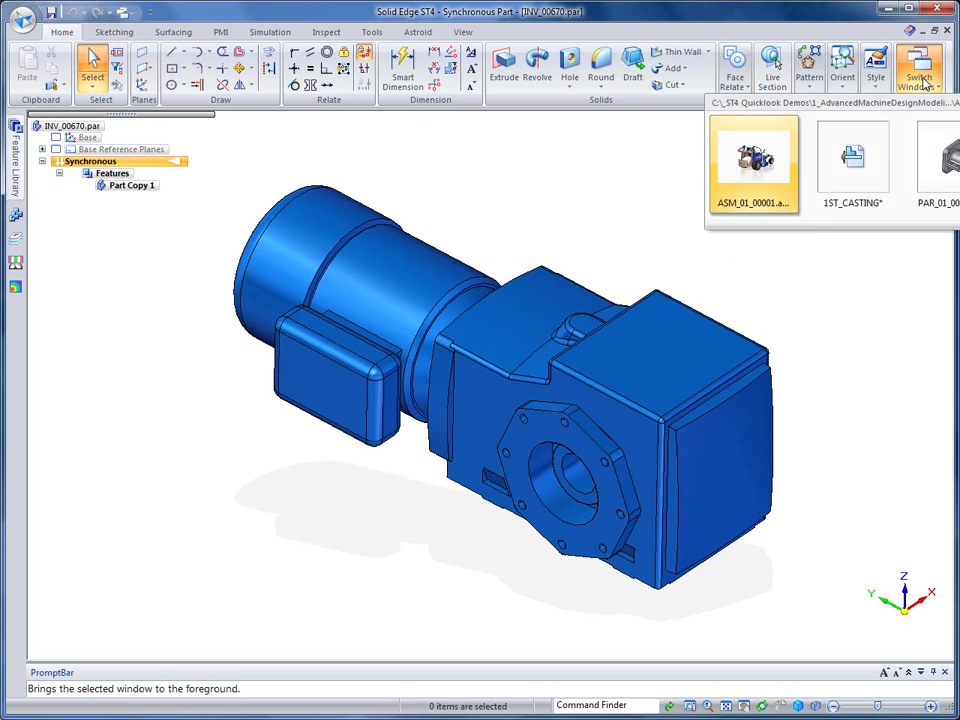
click(745, 168)
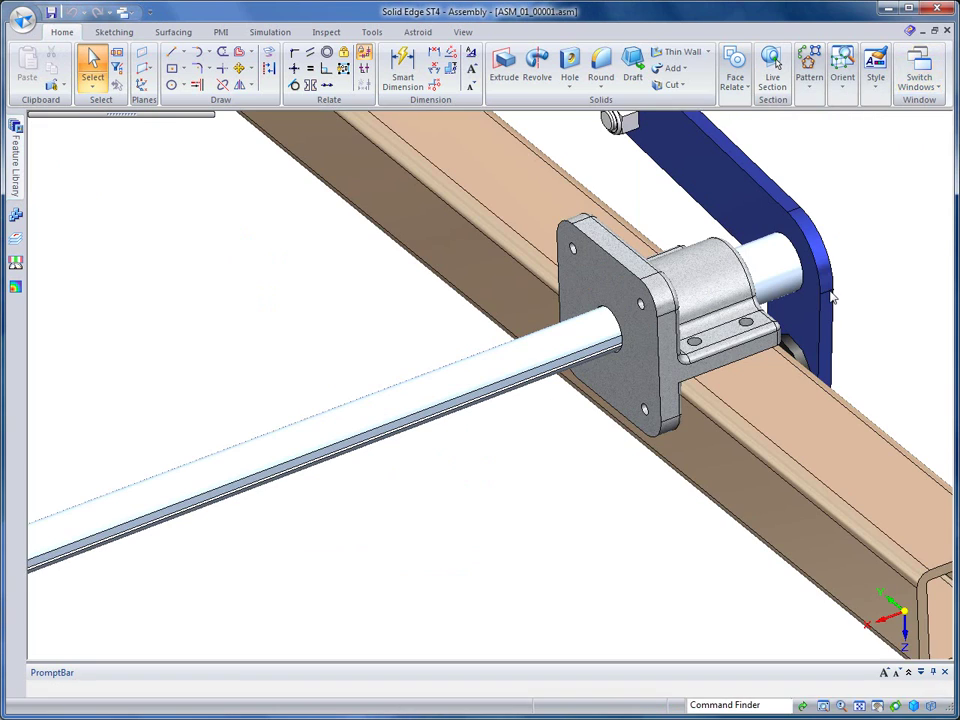
- Place INV_00670.par in the assembly, align its bore axially with the shaft, and flip its orientation
scroll(851, 185, down, 5)
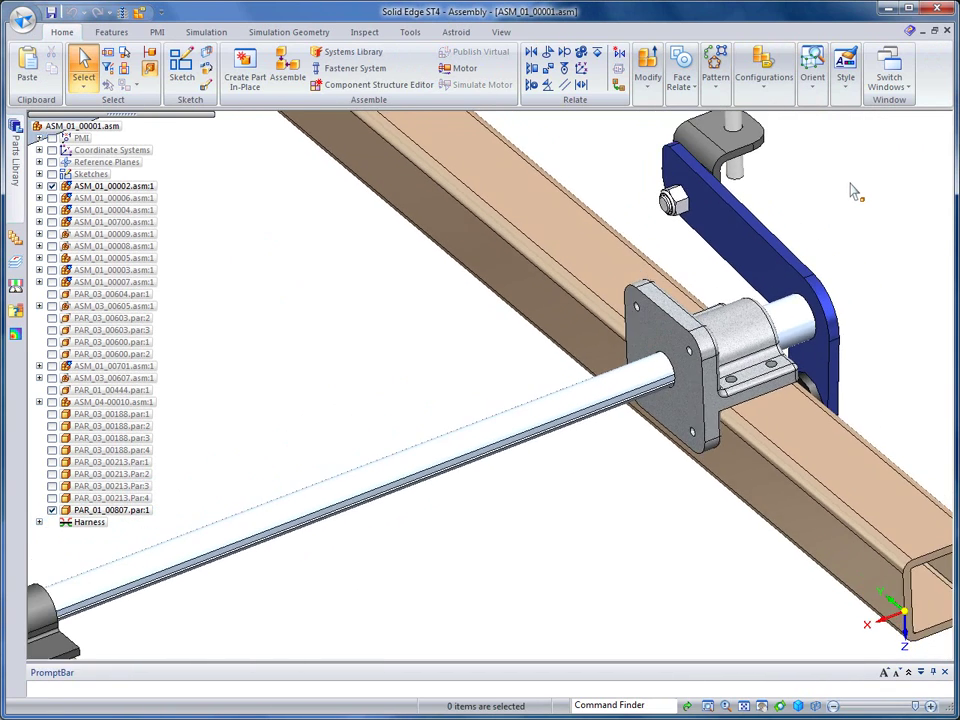
scroll(231, 176, down, 1)
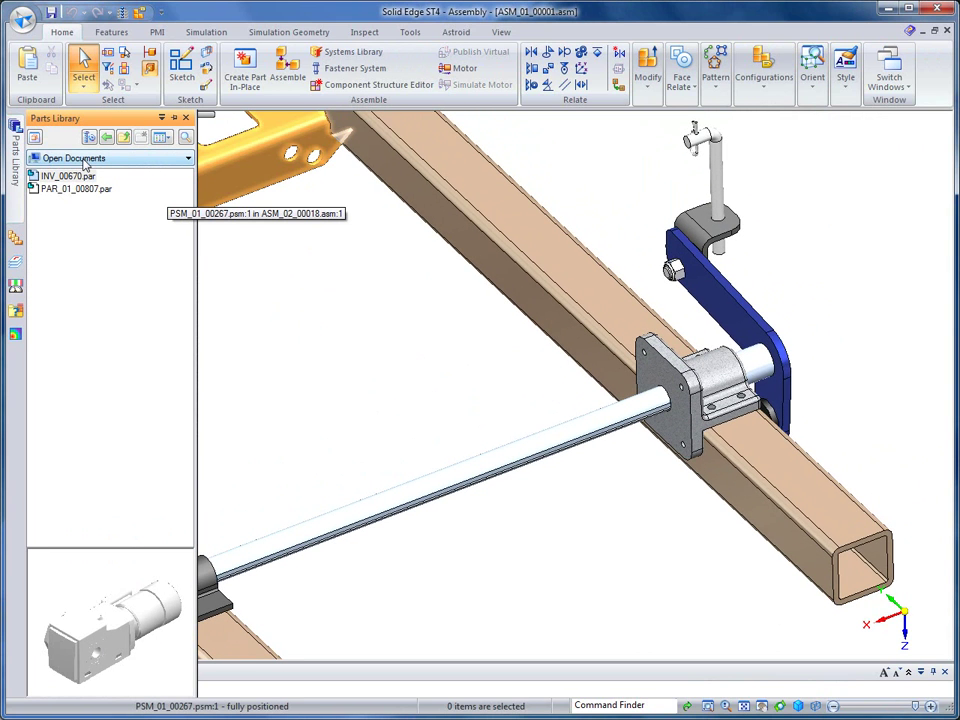
click(63, 177)
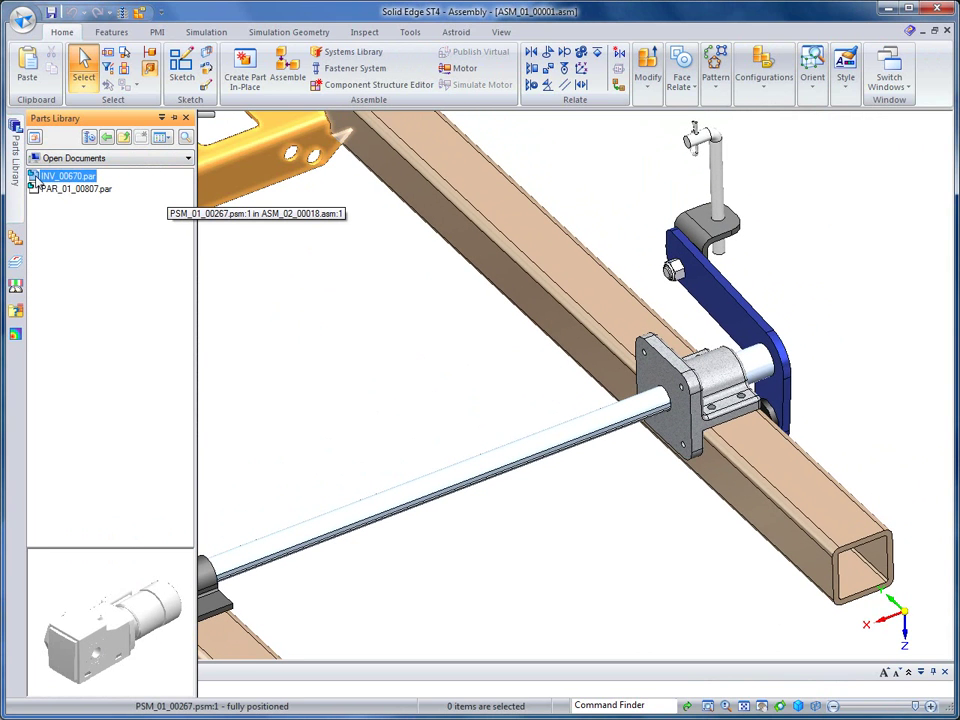
drag(167, 240, 356, 365)
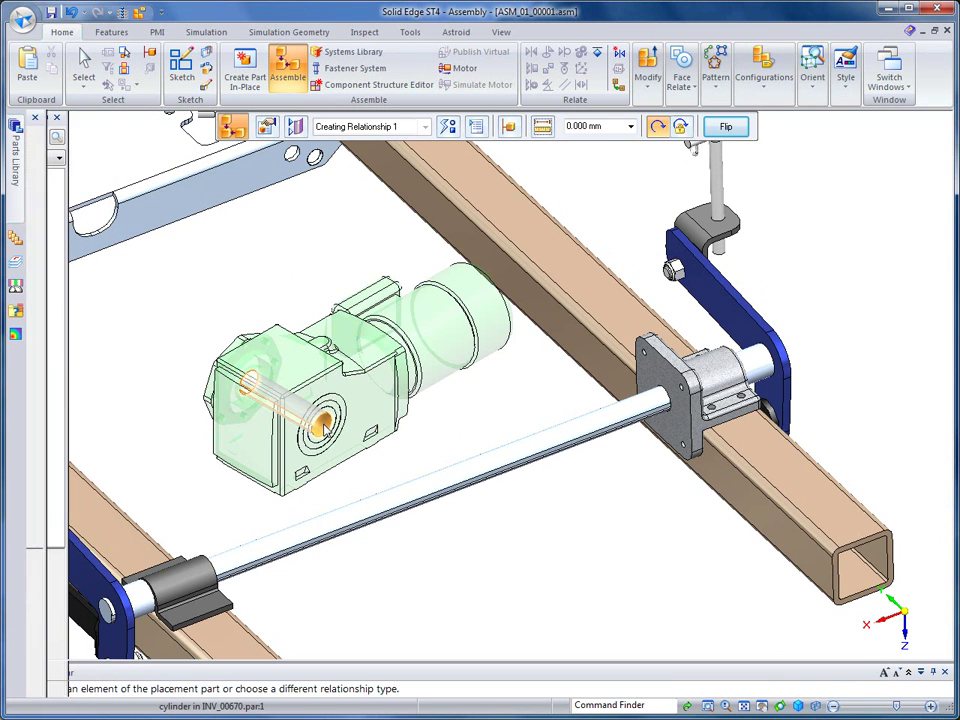
click(318, 418)
click(519, 446)
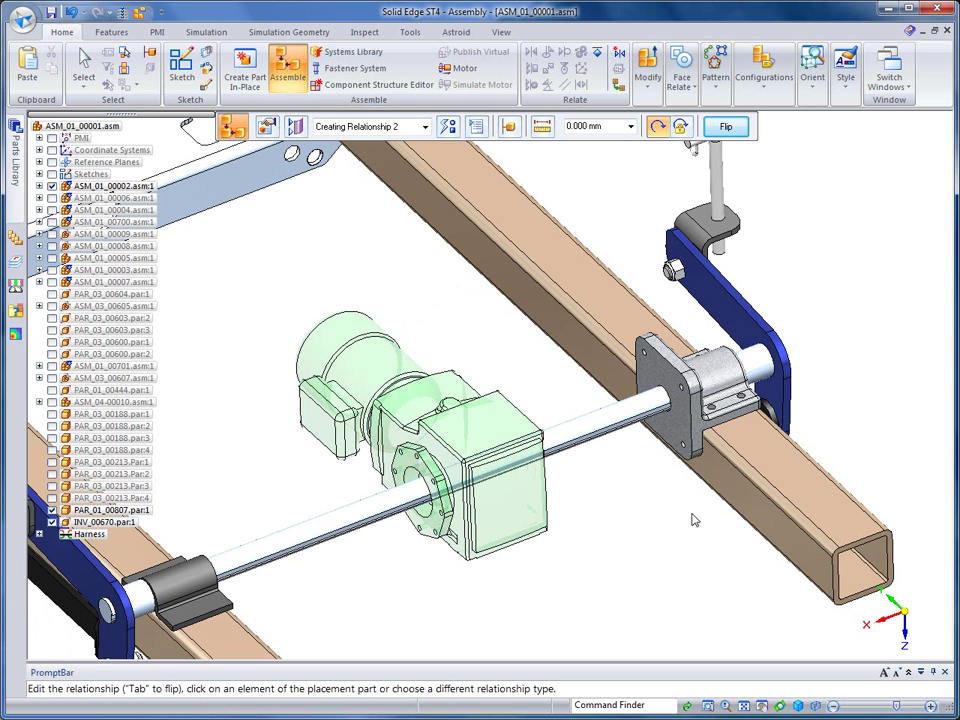
key(Tab)
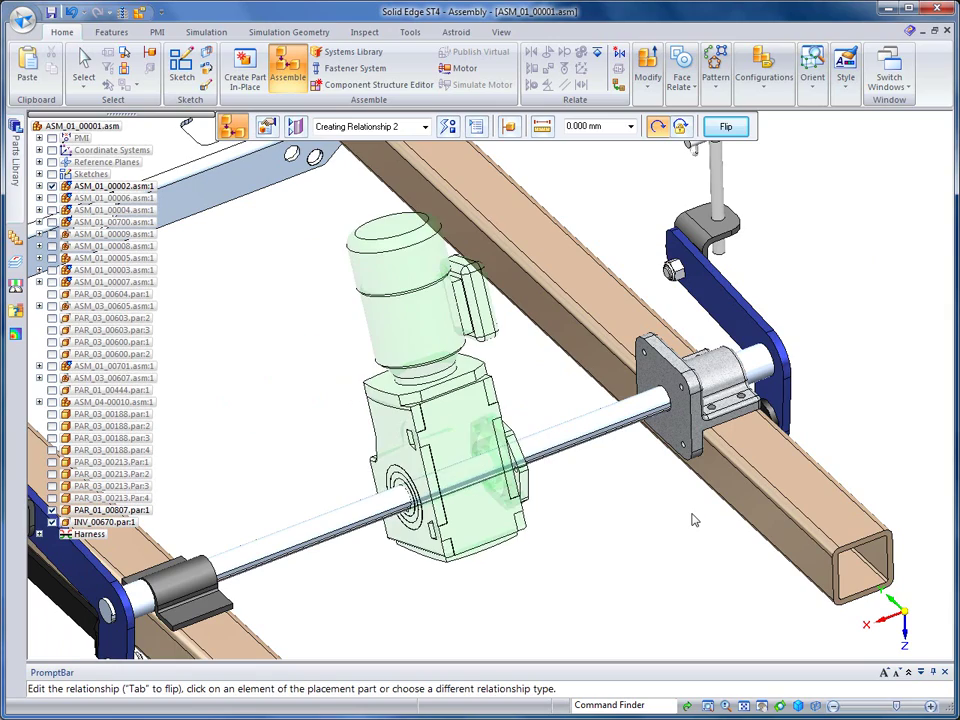
- Relate the narrow planar face inside the gear motor's bore to the flat face along the shaft to fix its rotation
scroll(626, 471, up, 5)
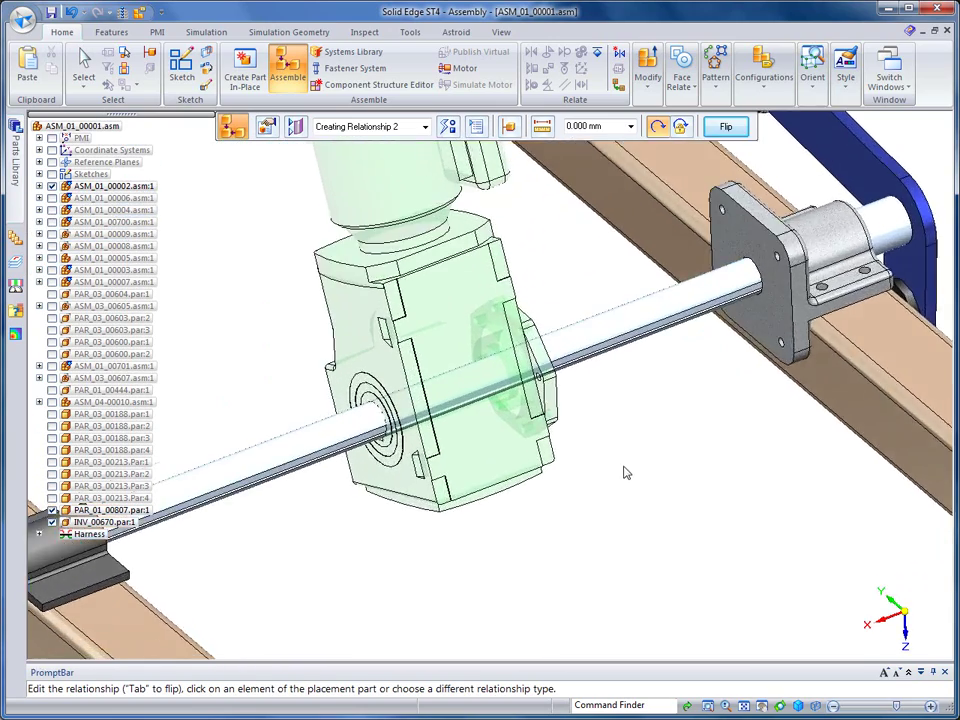
scroll(631, 486, up, 3)
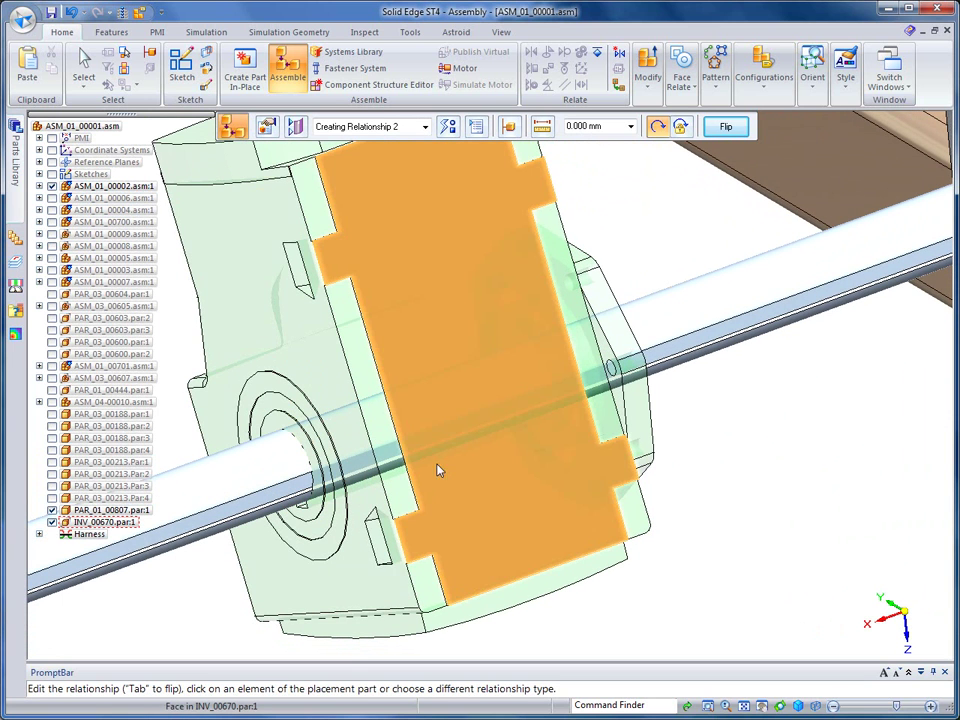
right_click(444, 463)
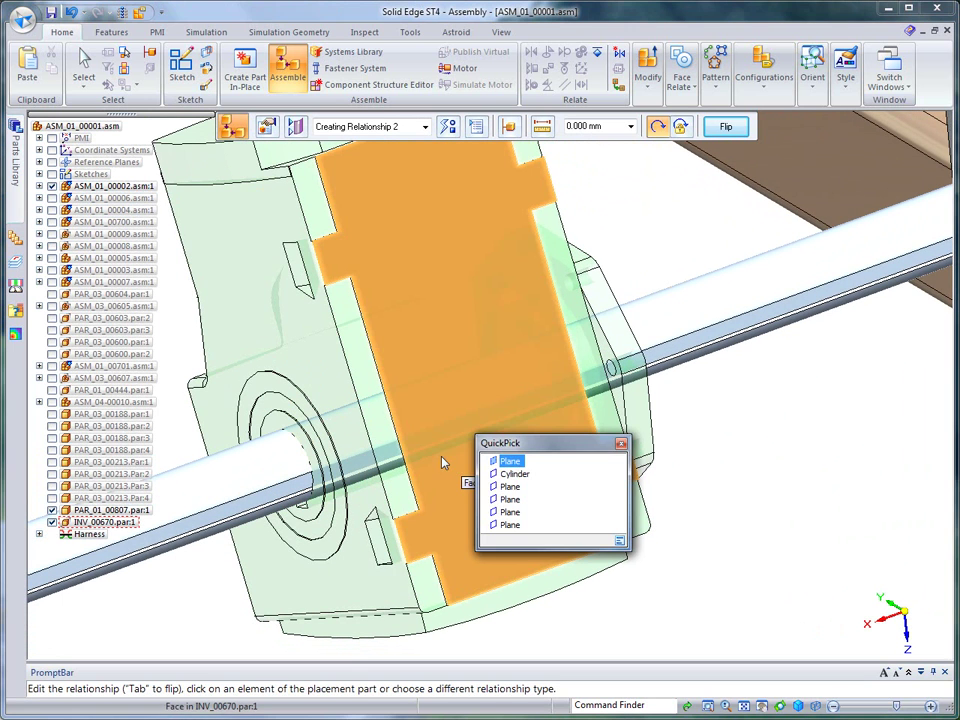
click(511, 487)
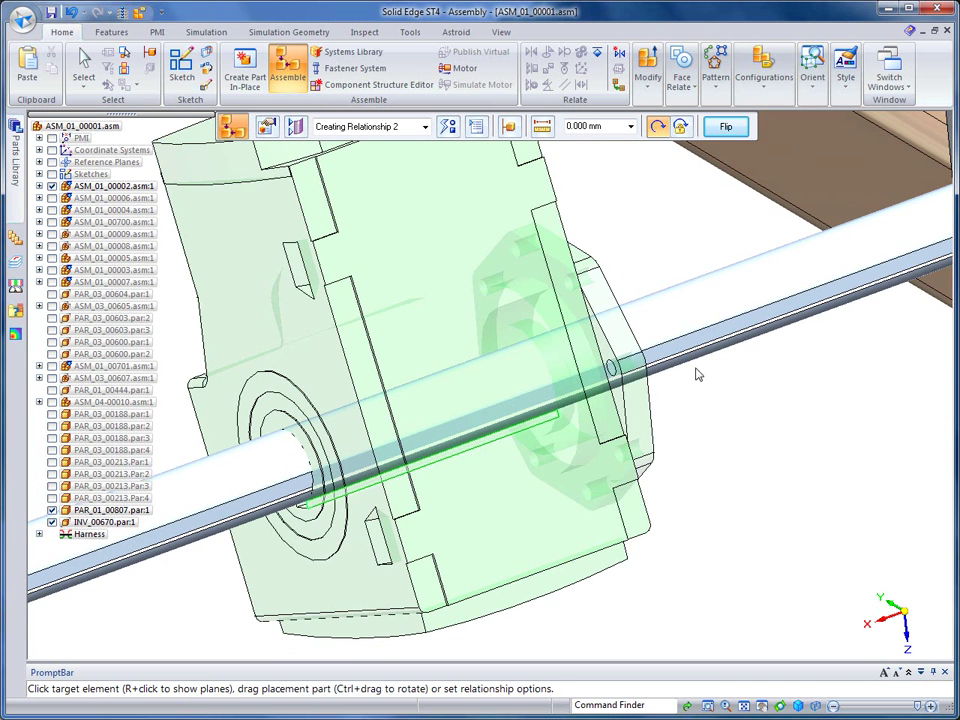
click(768, 312)
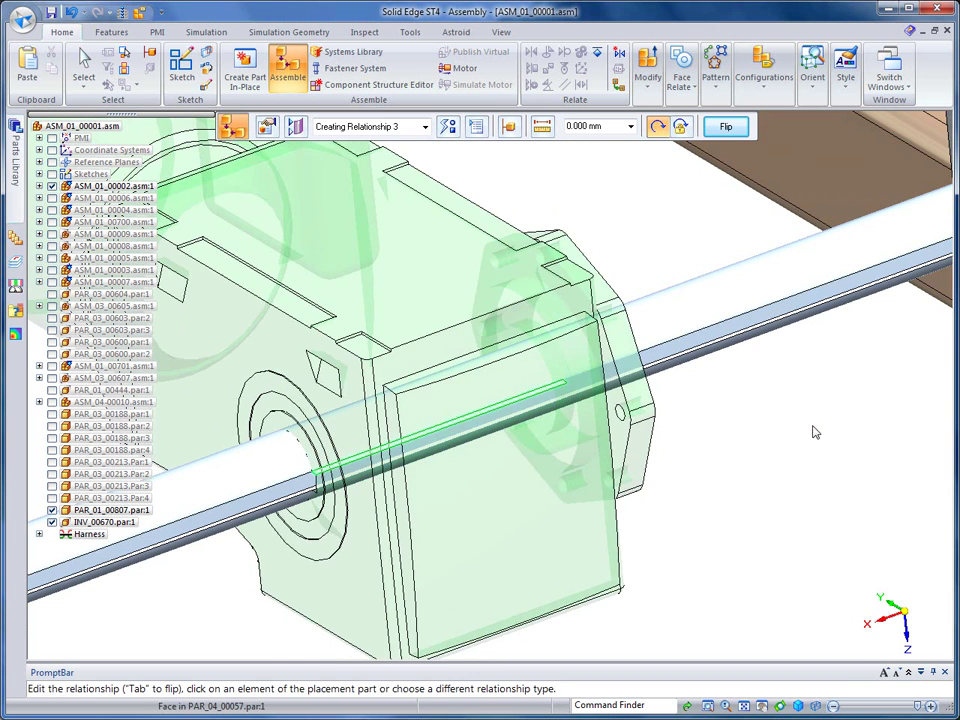
key(Escape)
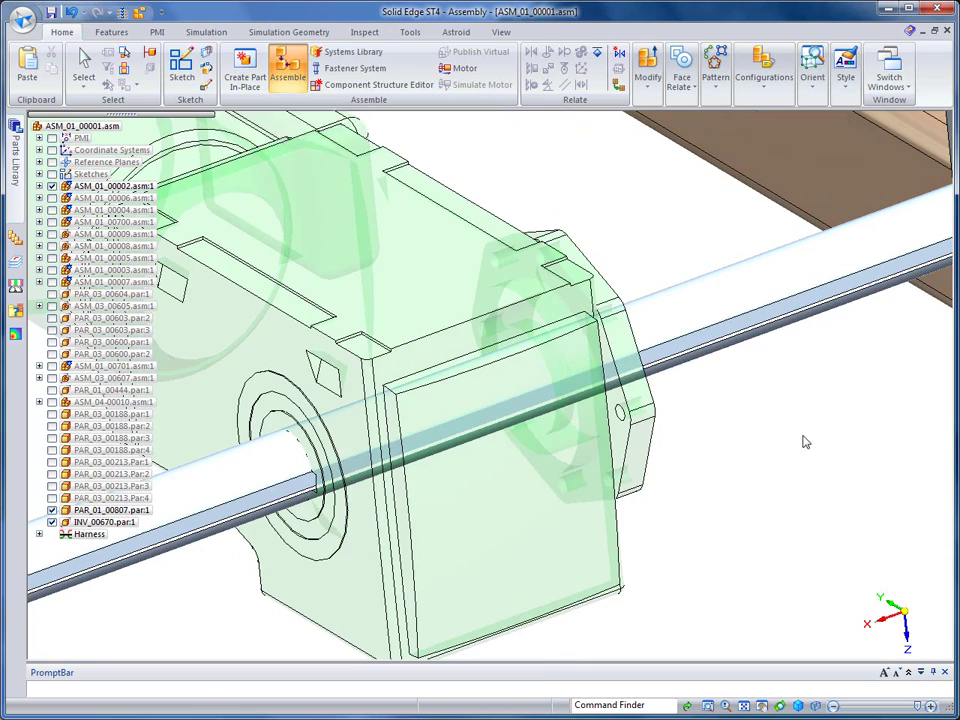
key(Escape)
- Move the gear motor about 87 mm along the shaft towards the grey casting
scroll(808, 444, down, 5)
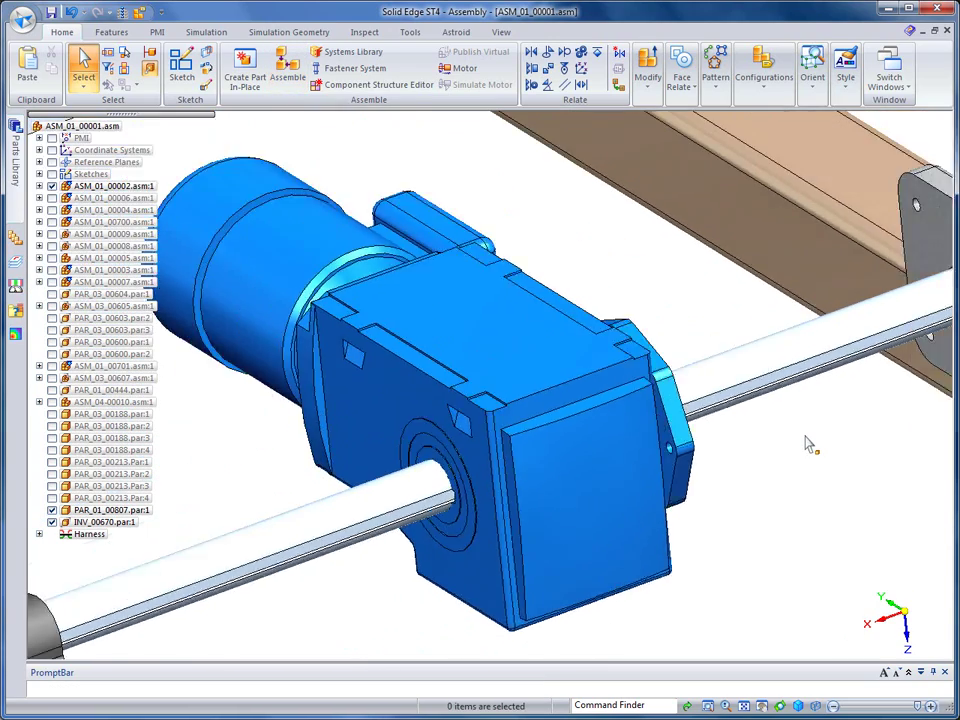
click(650, 84)
click(672, 118)
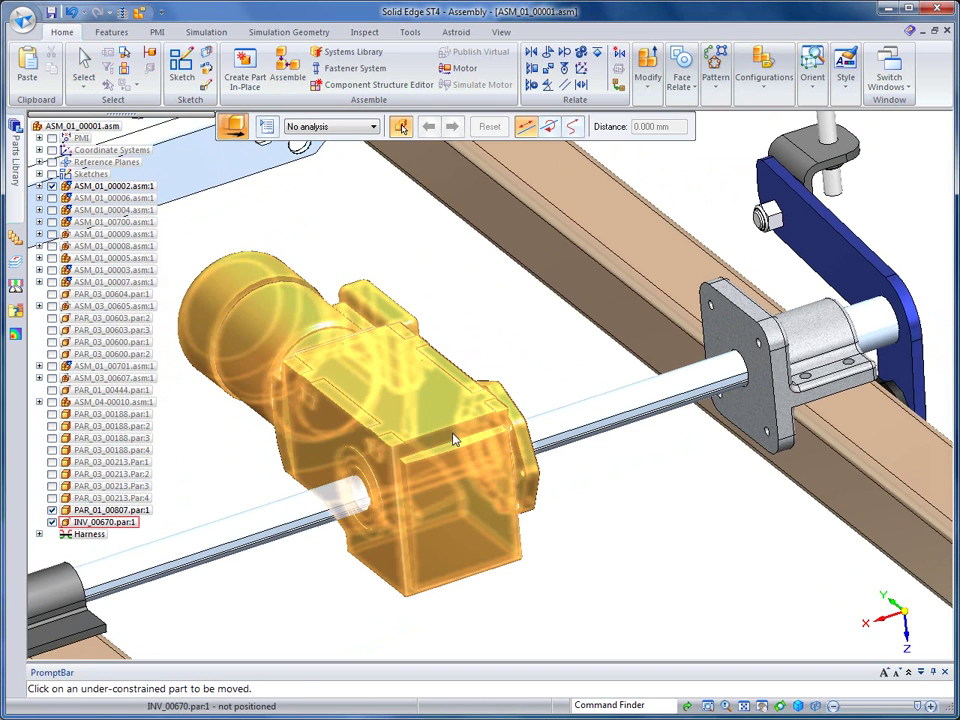
click(456, 440)
drag(405, 487, 562, 457)
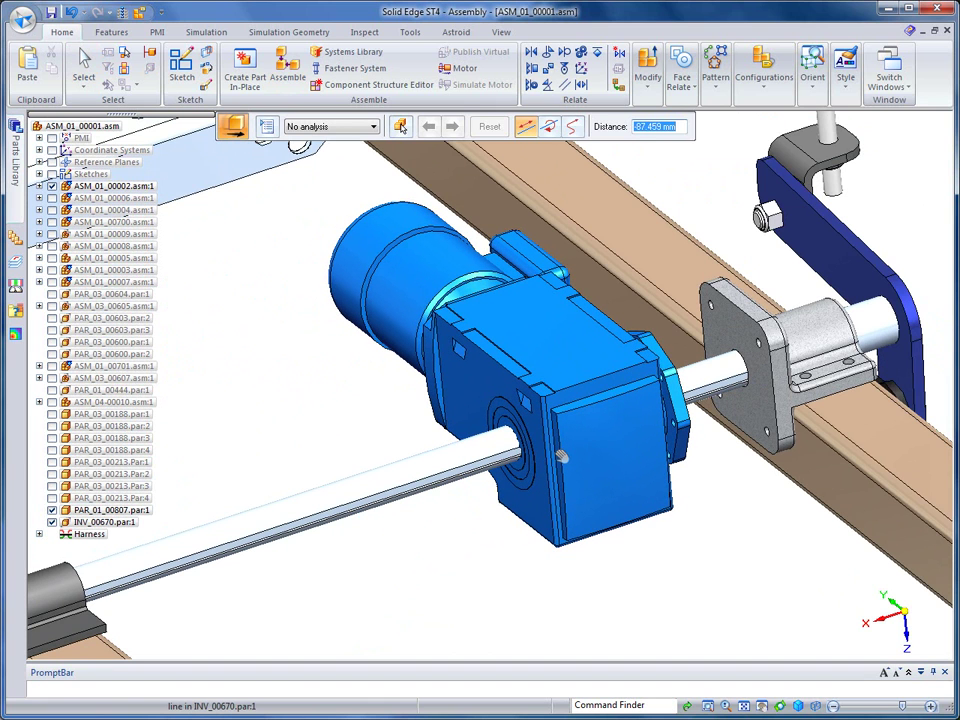
click(400, 127)
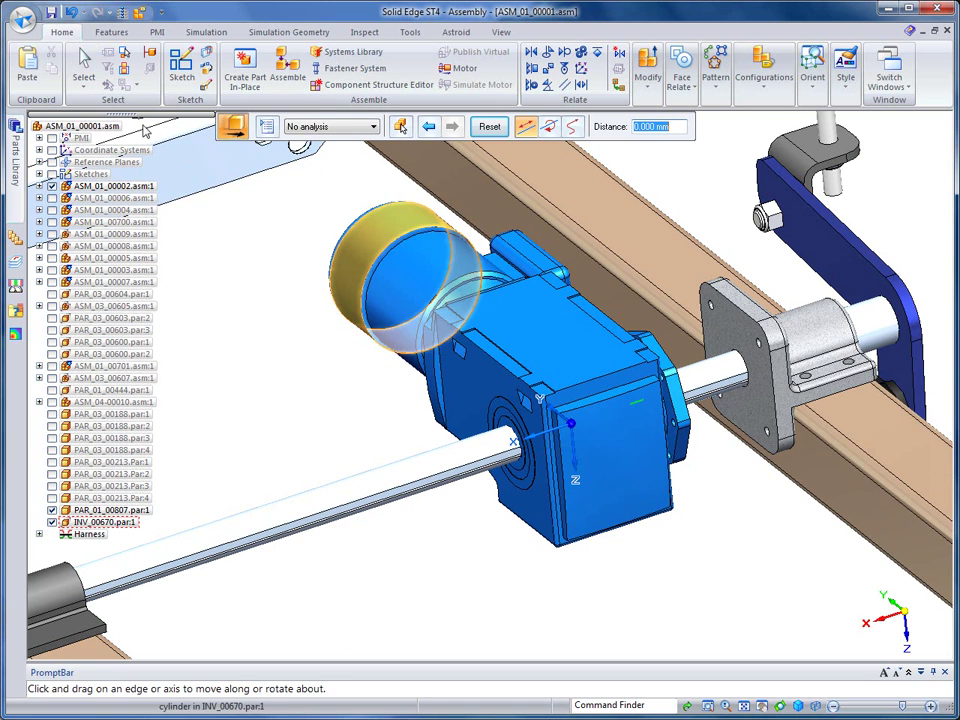
click(84, 66)
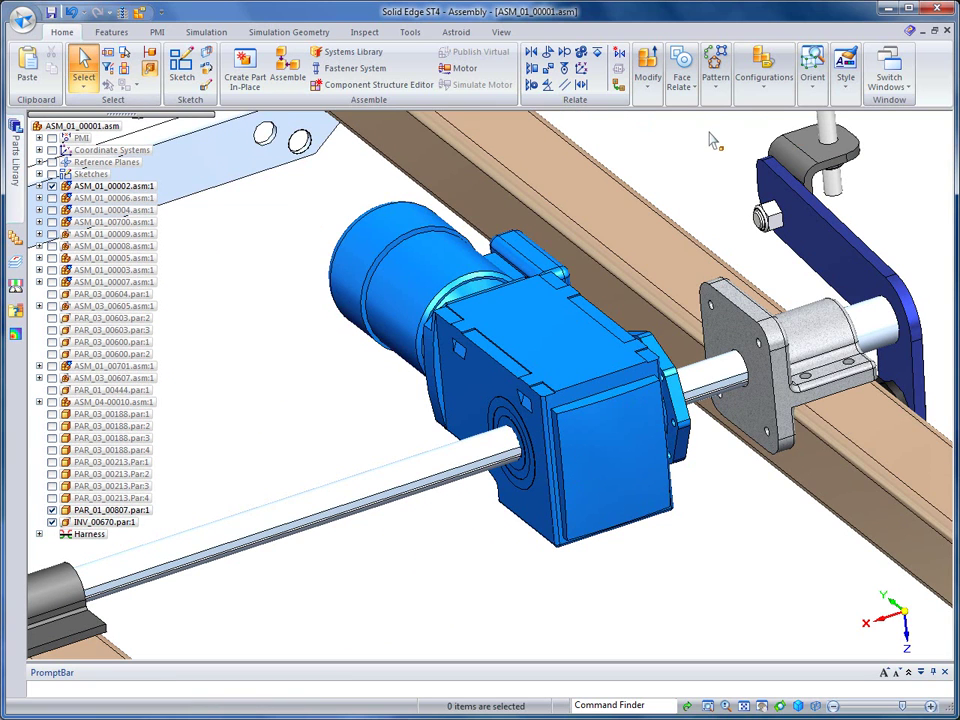
- Open the SolidWorks part sw_00650.SLDPRT from the working folder using the metric_part.par template and fit it in the view
click(30, 22)
click(40, 76)
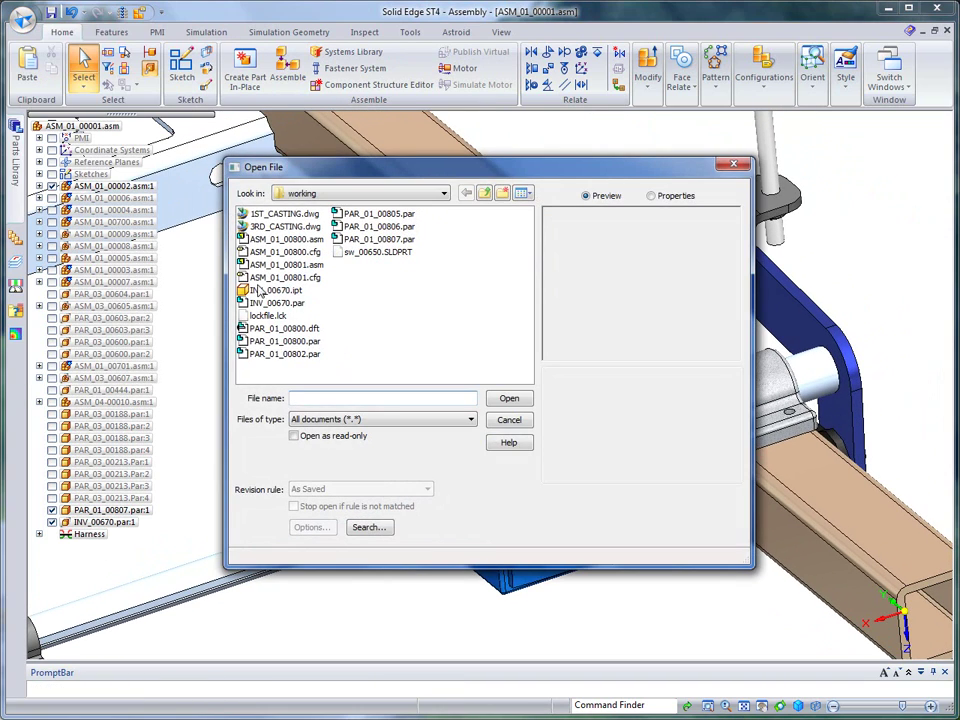
click(386, 254)
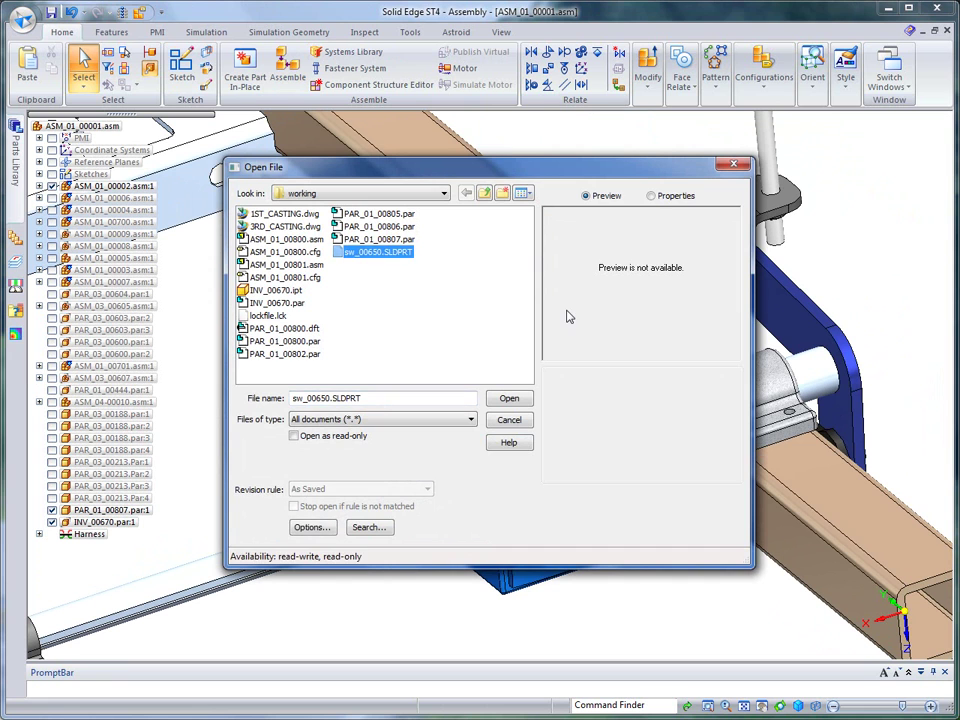
click(510, 399)
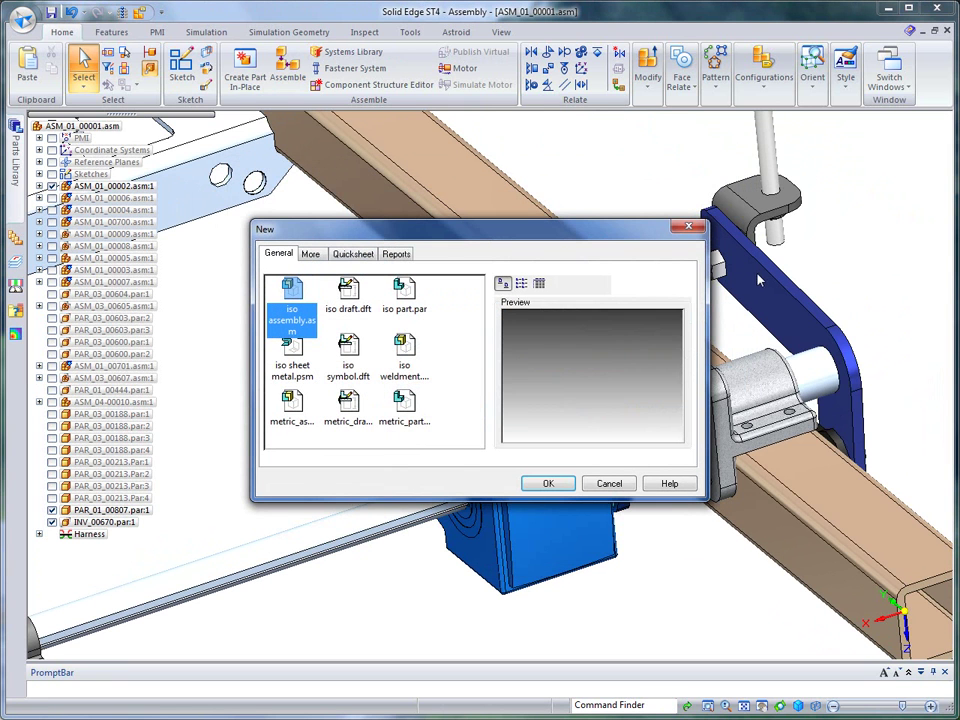
click(405, 405)
click(549, 484)
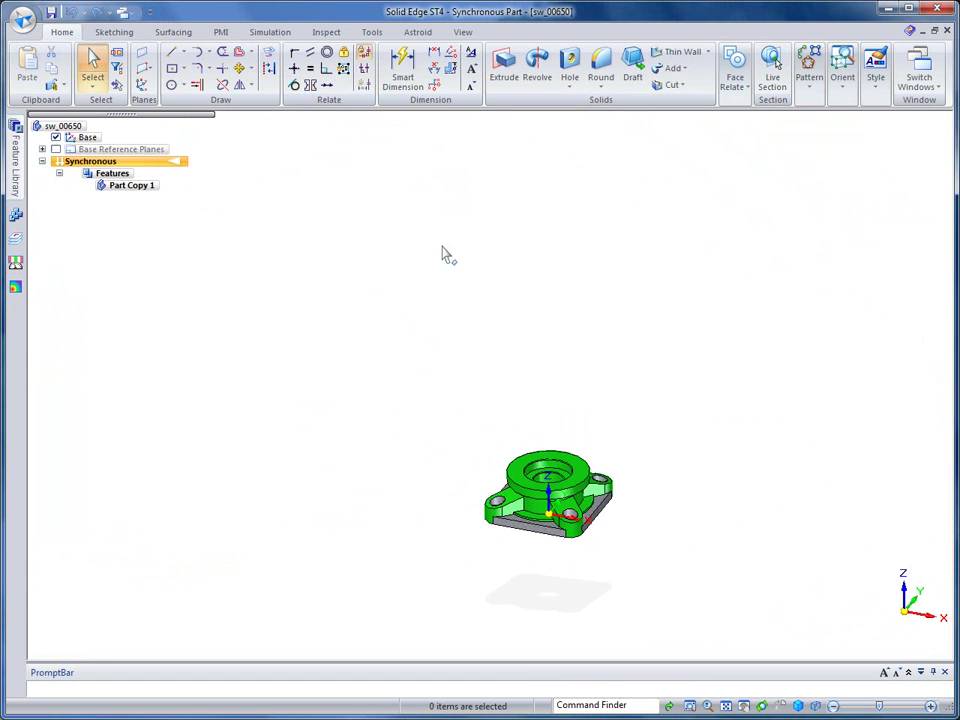
click(727, 706)
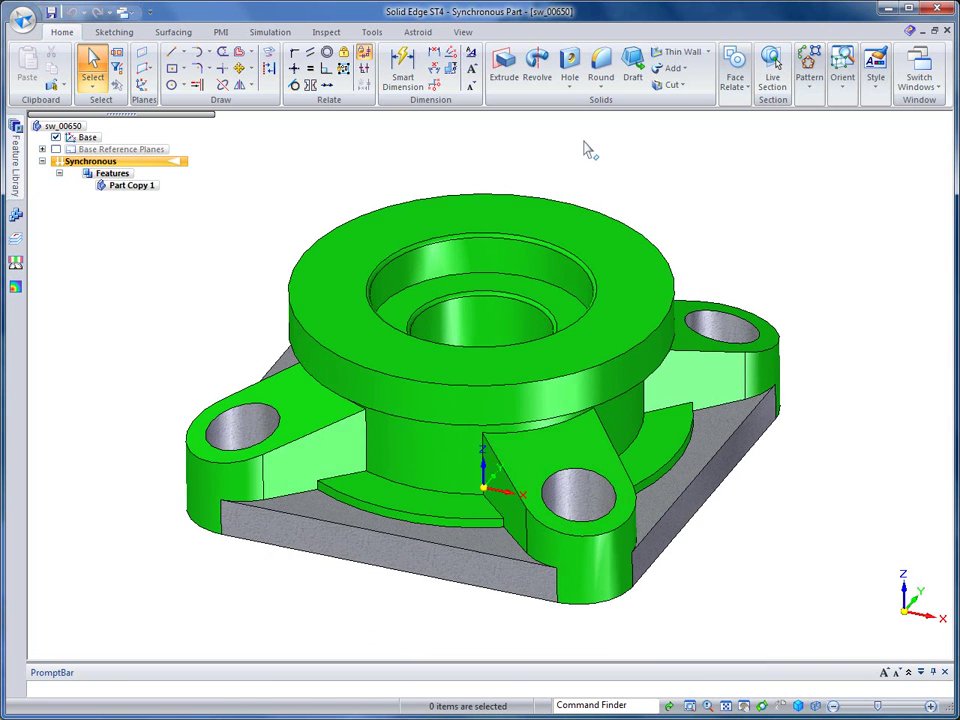
- Set the imported flange's base part style to Green in the Color Manager and hide the base coordinate system
click(463, 32)
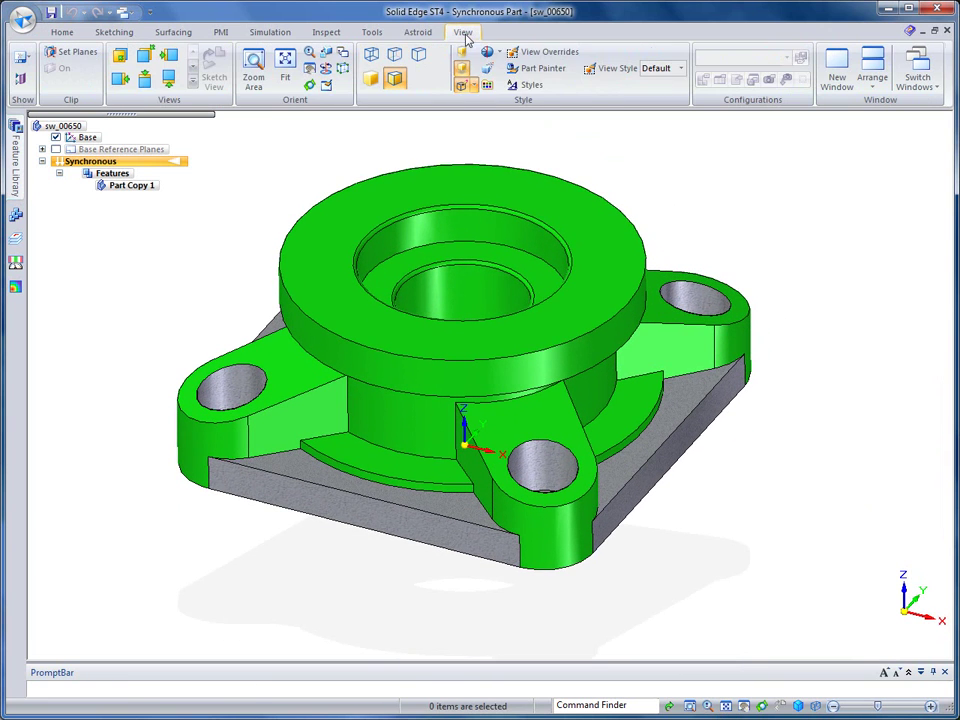
click(487, 86)
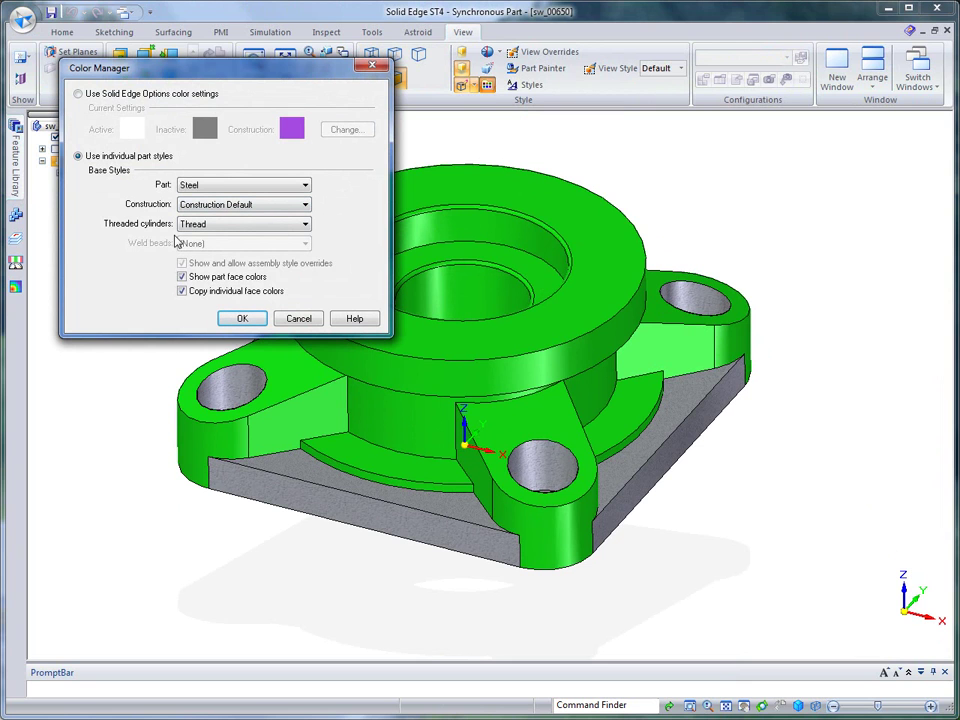
click(305, 186)
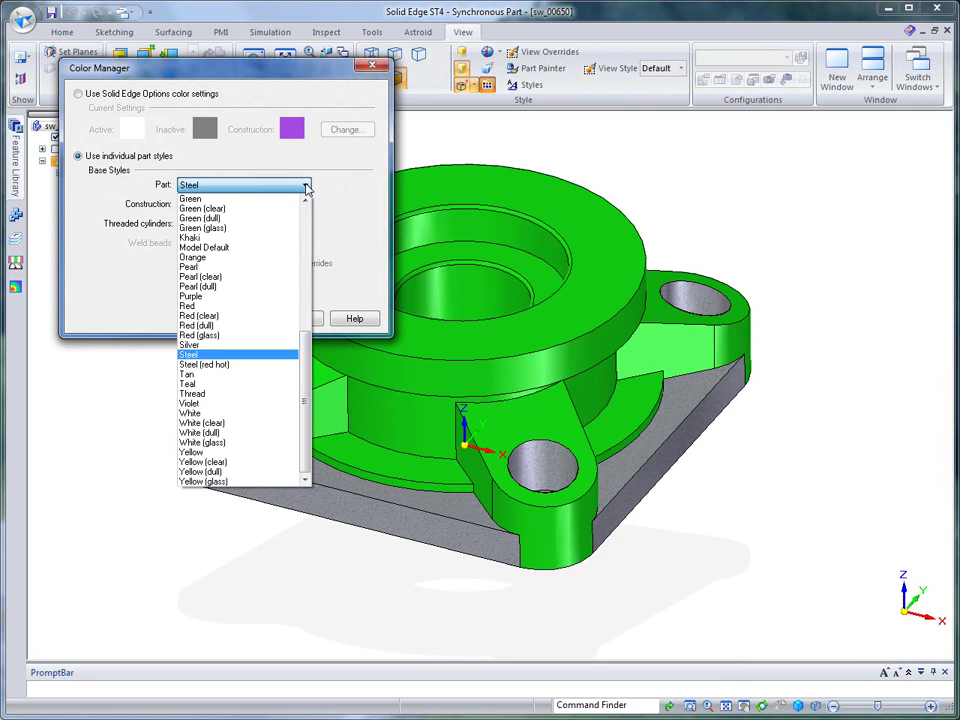
click(221, 199)
click(240, 319)
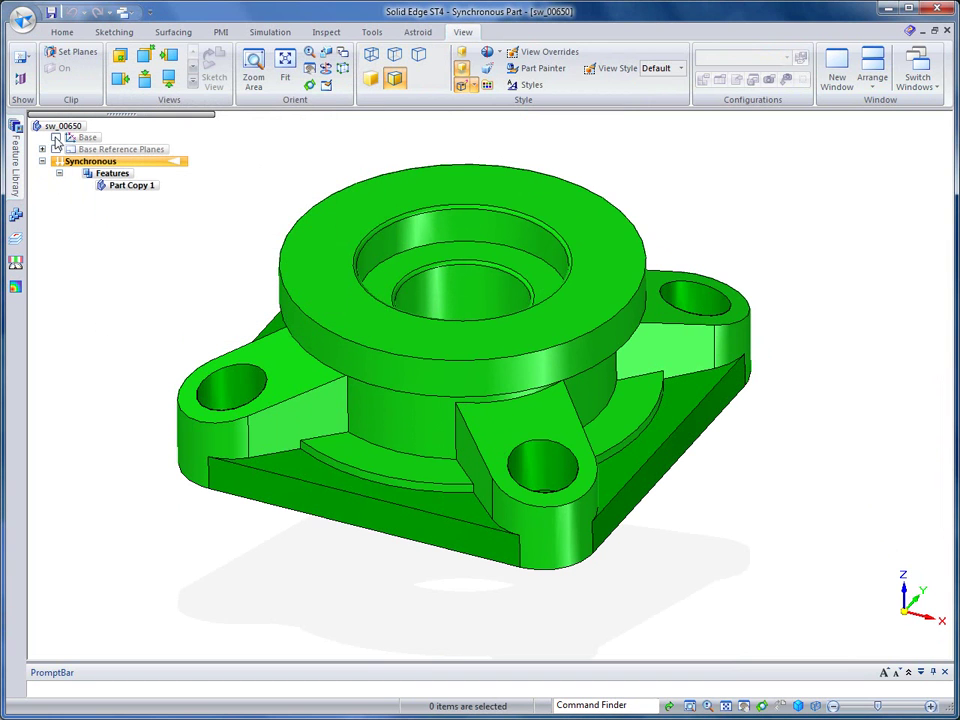
- Save the flange part as sw_00650.par in the working folder and return to ASM_01_00001.asm to browse the parts available for placement
click(50, 12)
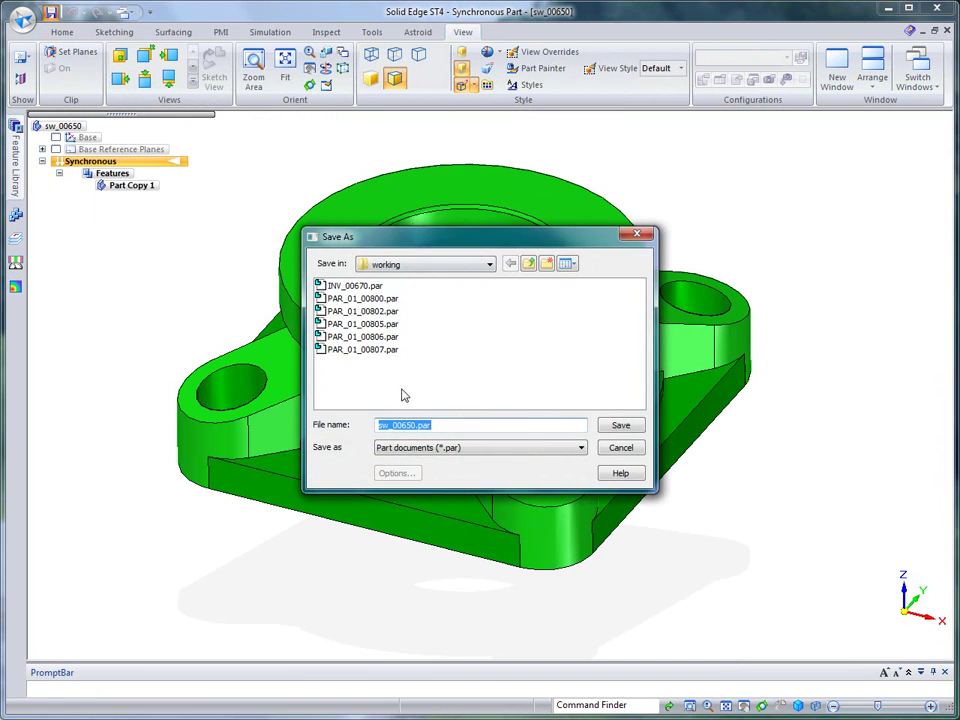
click(608, 432)
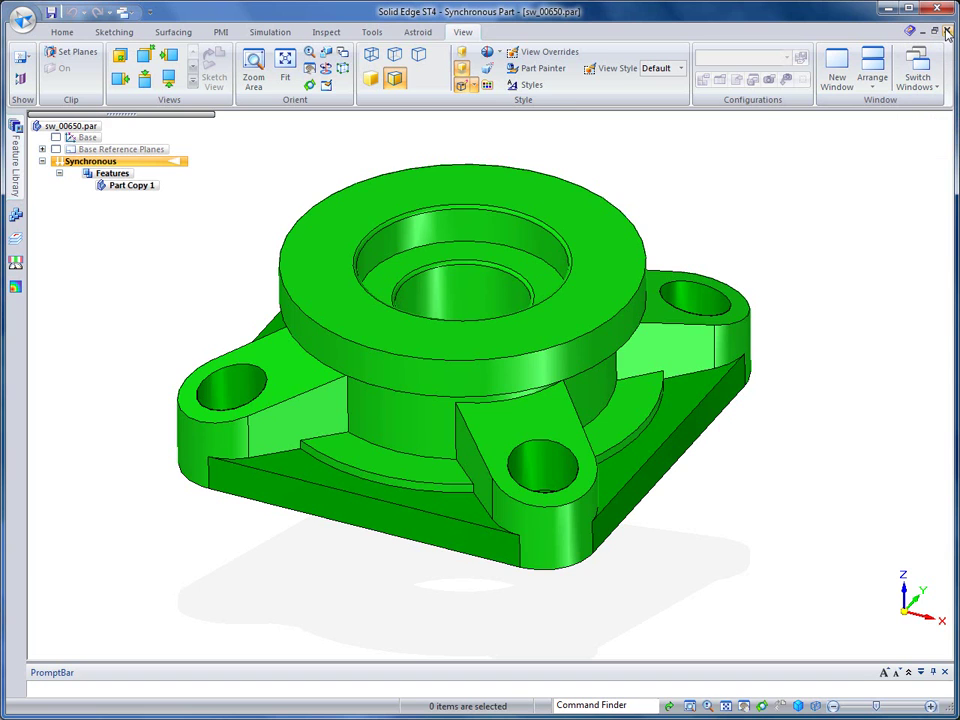
click(918, 72)
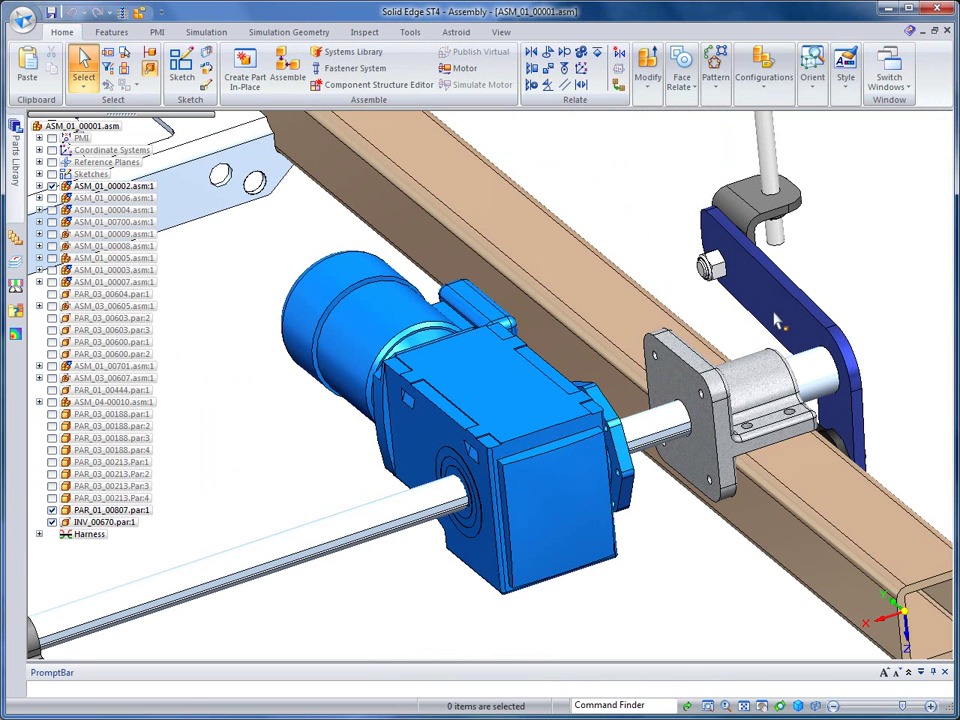
click(16, 158)
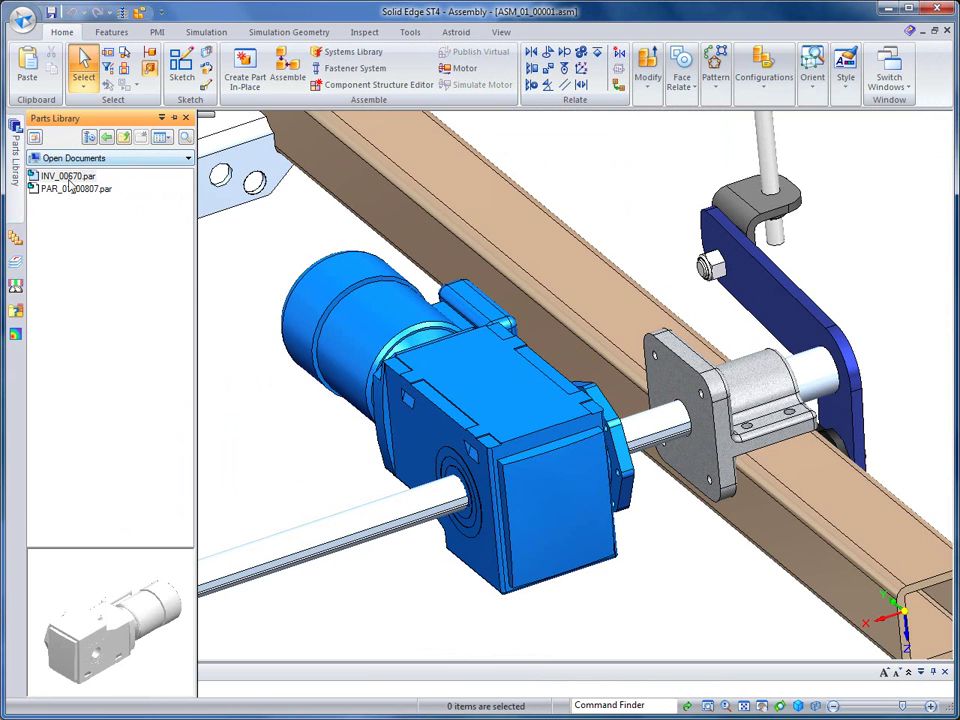
- Place sw_00650.par from the working folder into the assembly near the gear motor and align its bore with the shaft
click(189, 161)
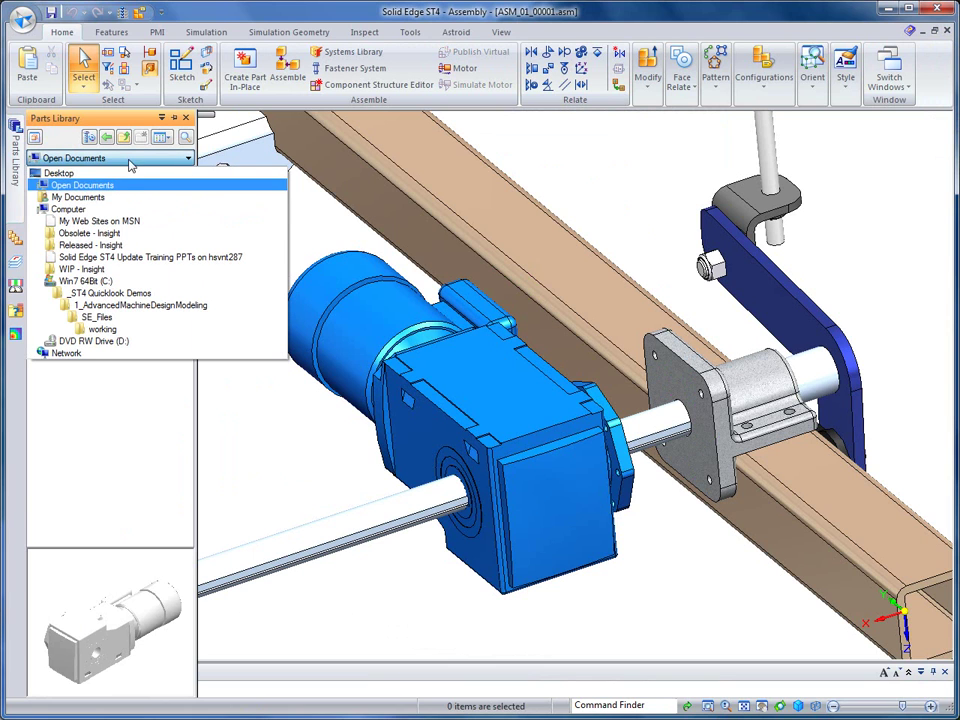
click(105, 330)
click(63, 279)
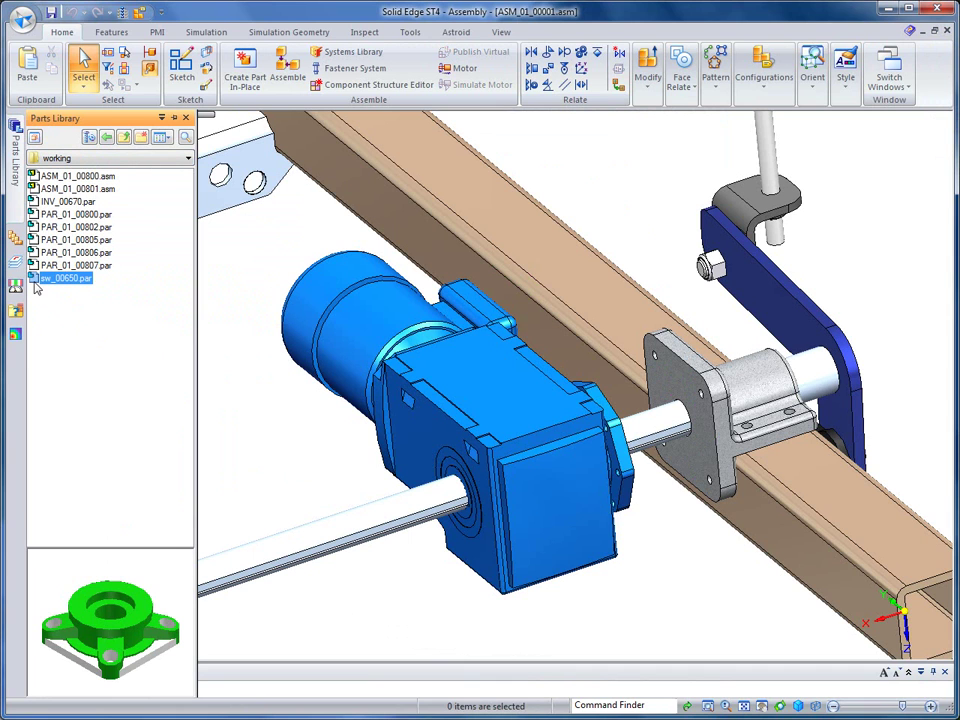
drag(33, 283, 680, 548)
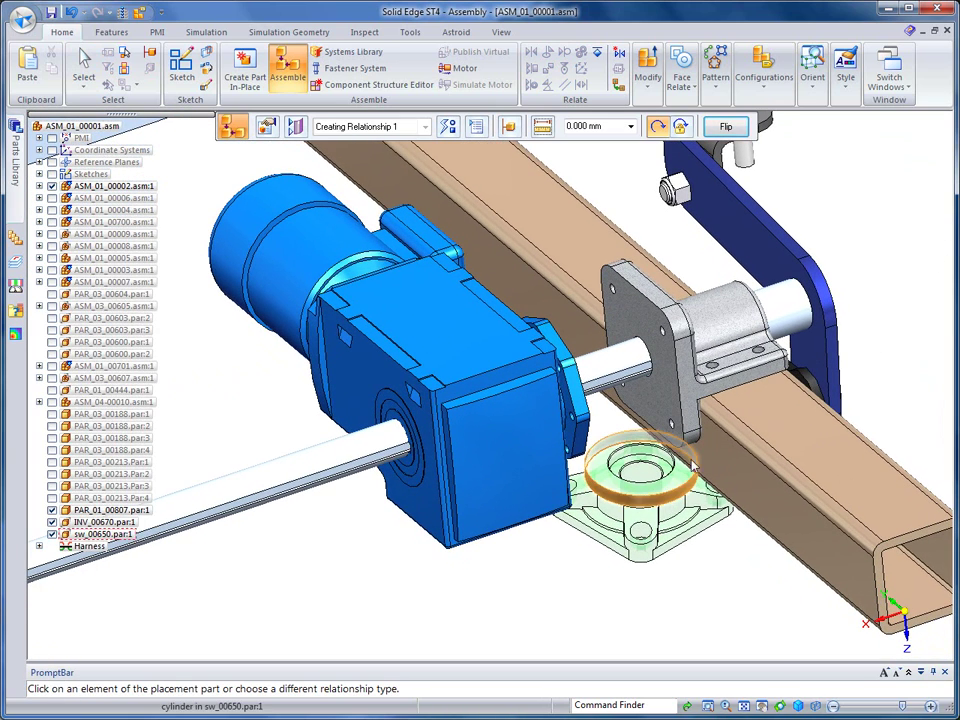
click(652, 469)
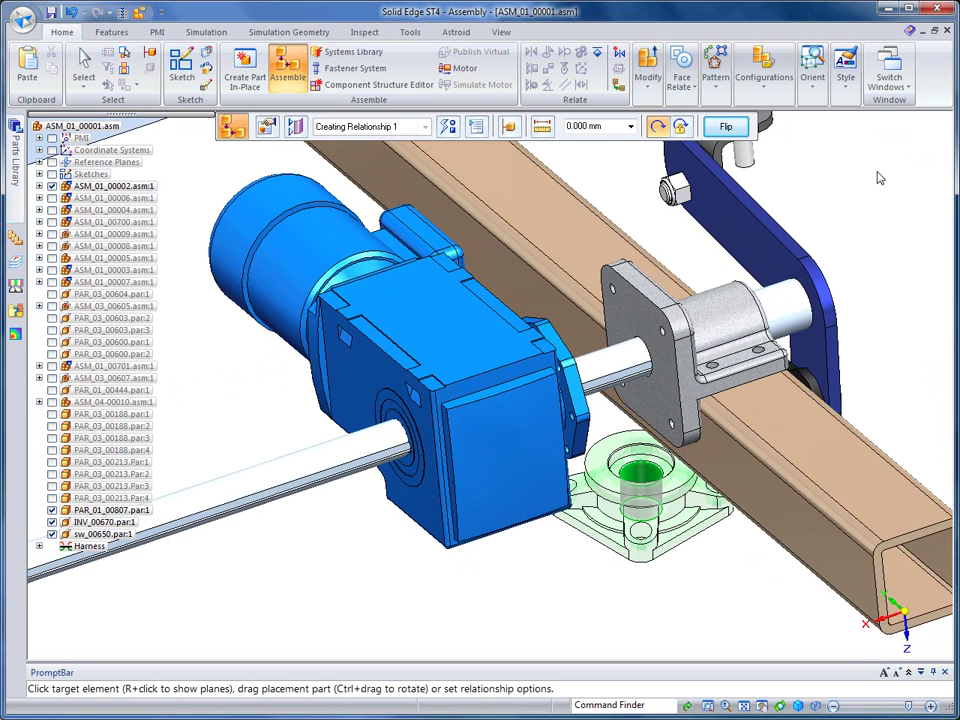
click(612, 358)
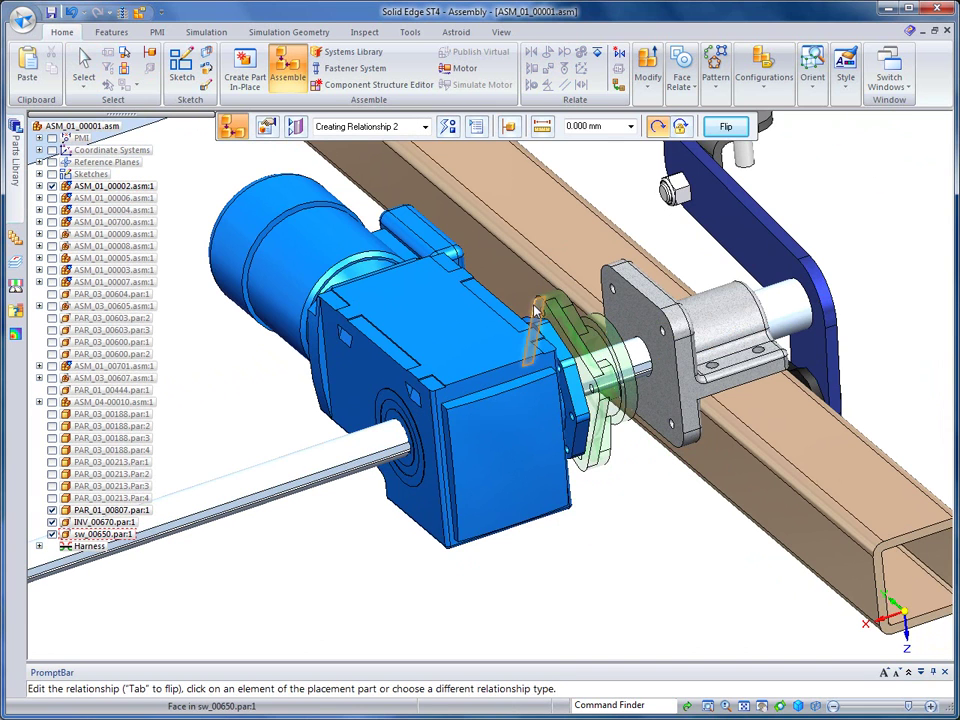
- Mate the flange's square base to the grey casting's plate, flipped towards the motor, and align one bolt hole of each part
click(565, 385)
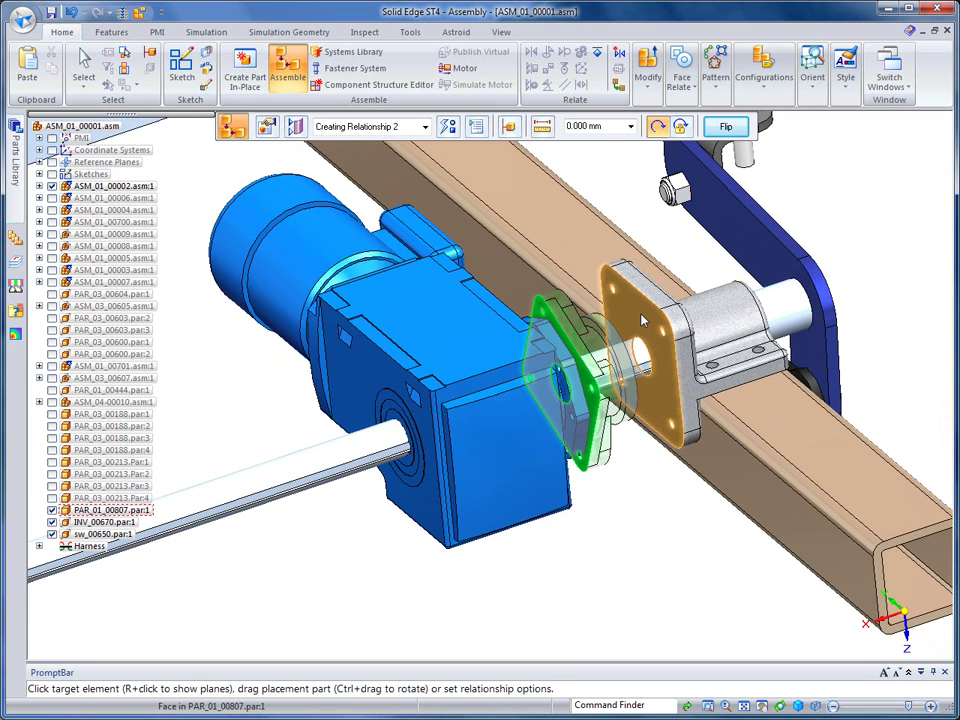
click(643, 318)
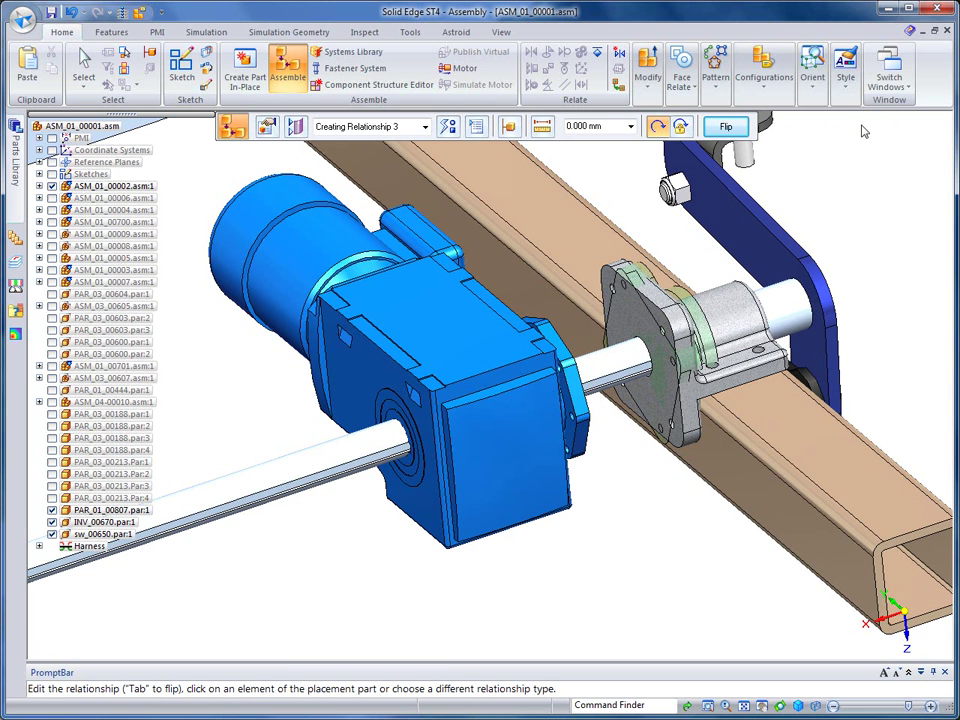
key(Tab)
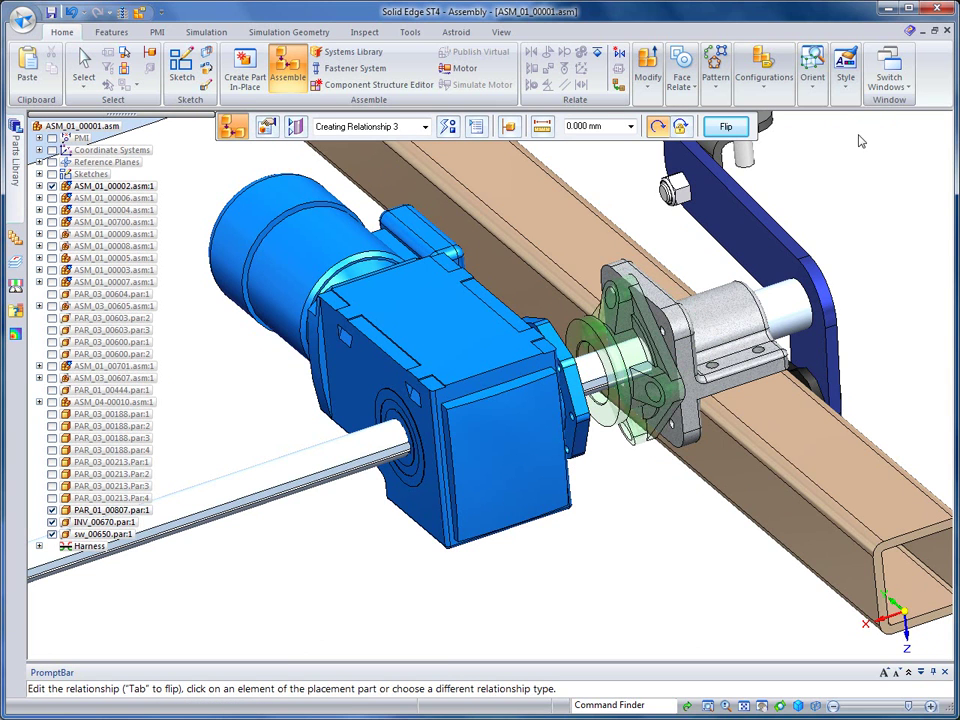
click(657, 391)
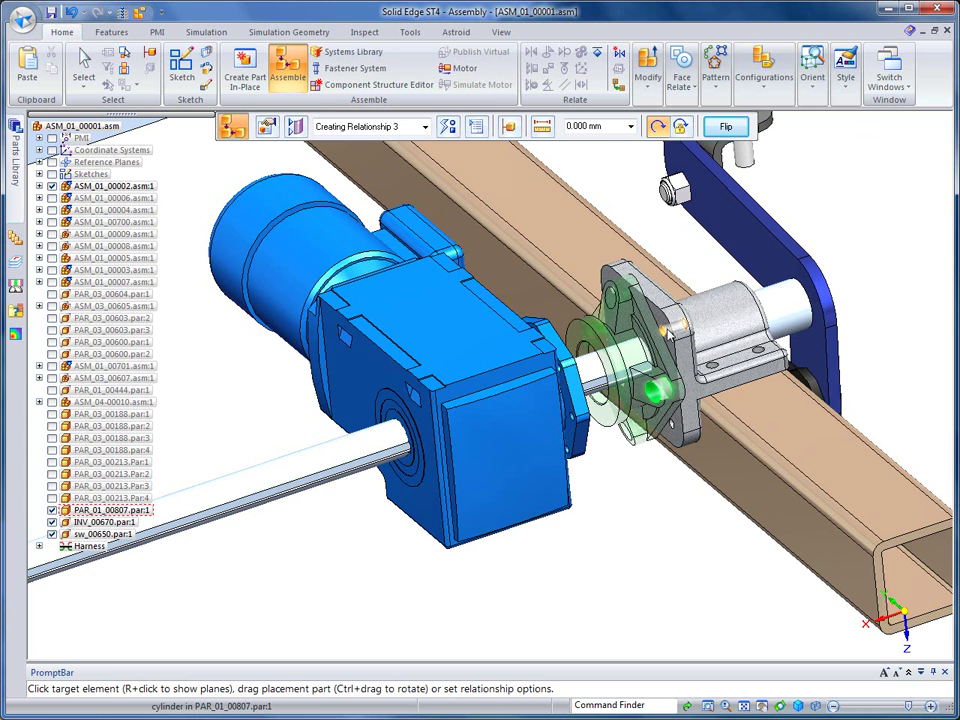
click(669, 333)
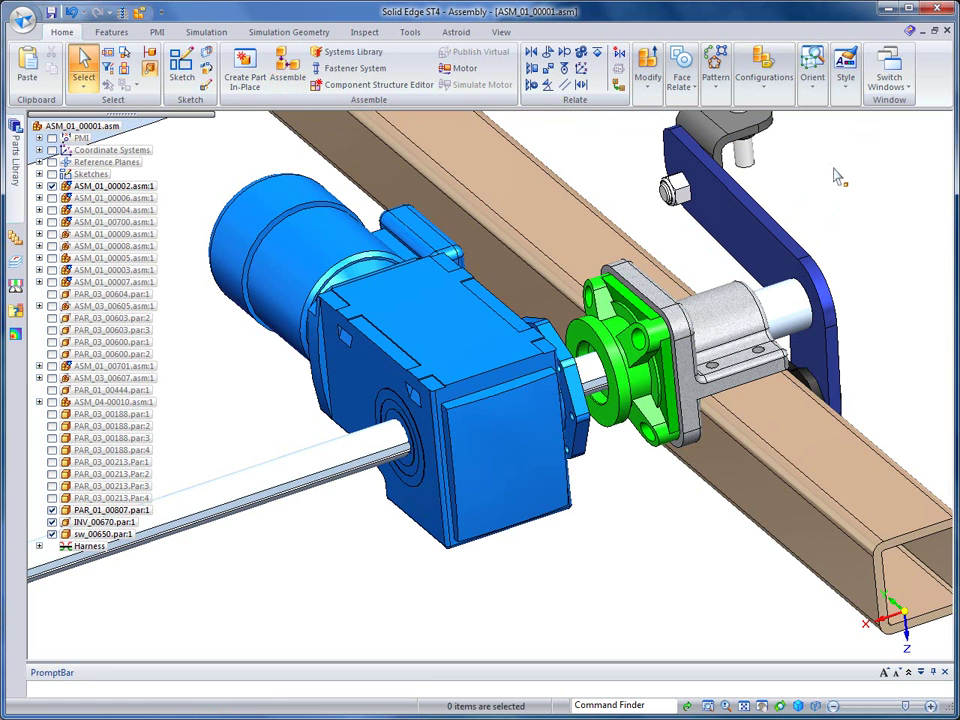
- Edit the green flange in place and extrude the gear motor's octagonal flange face about 27 mm towards it as new material
middle_drag(838, 177, 402, 168)
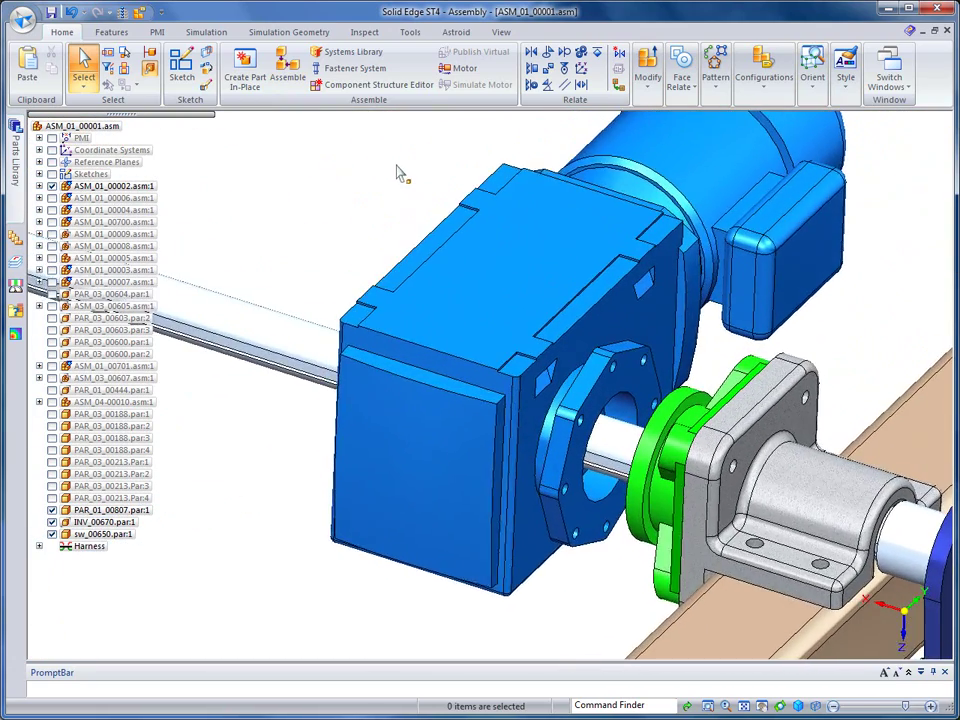
click(84, 66)
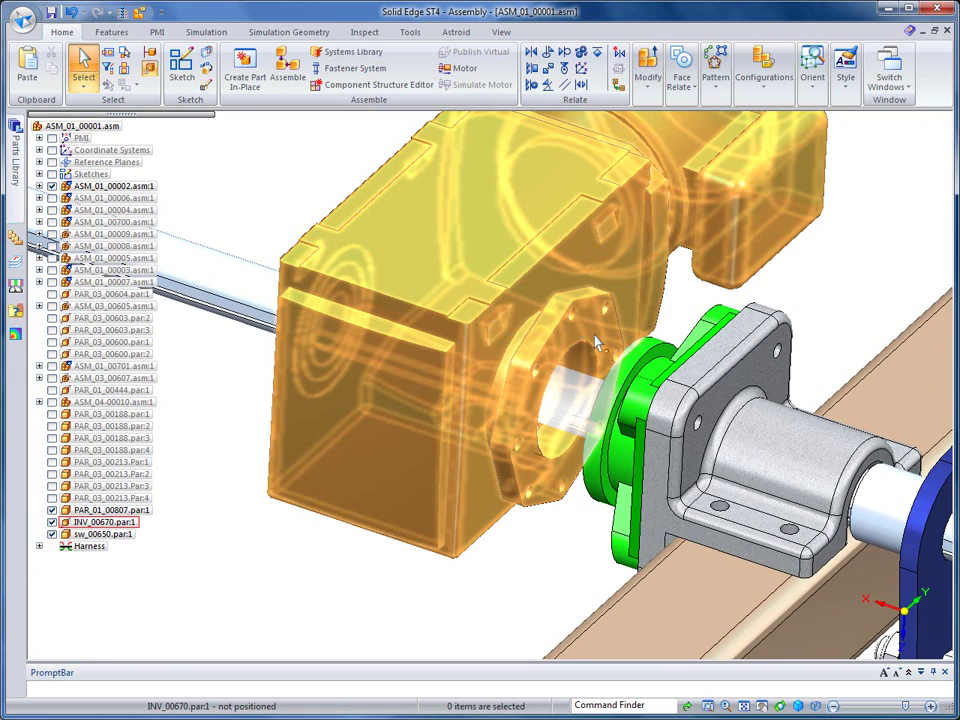
click(700, 390)
click(720, 427)
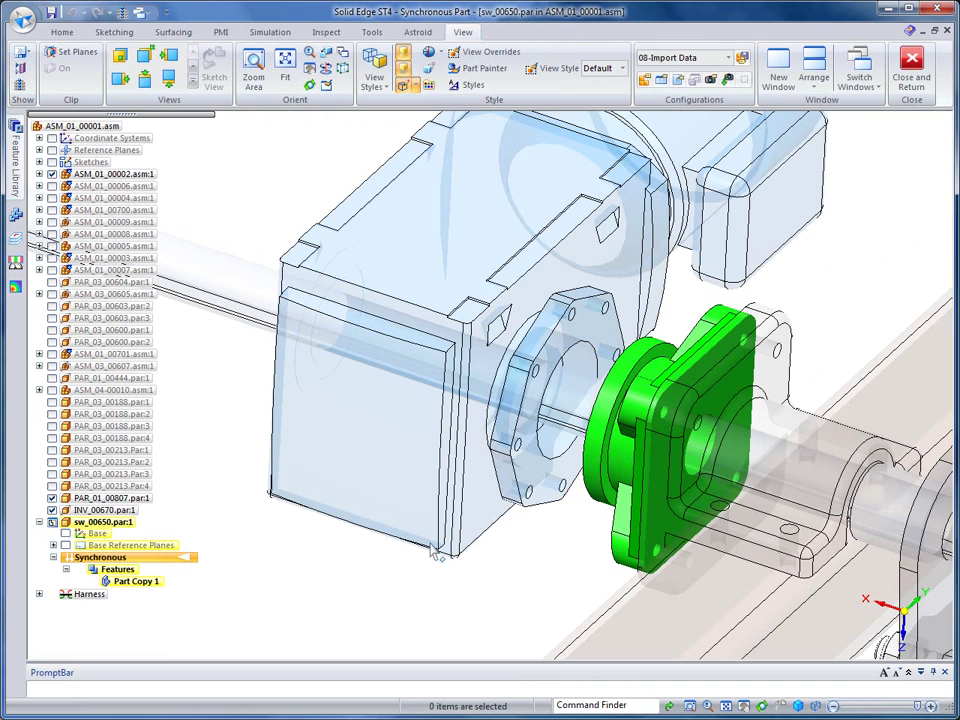
right_click(379, 591)
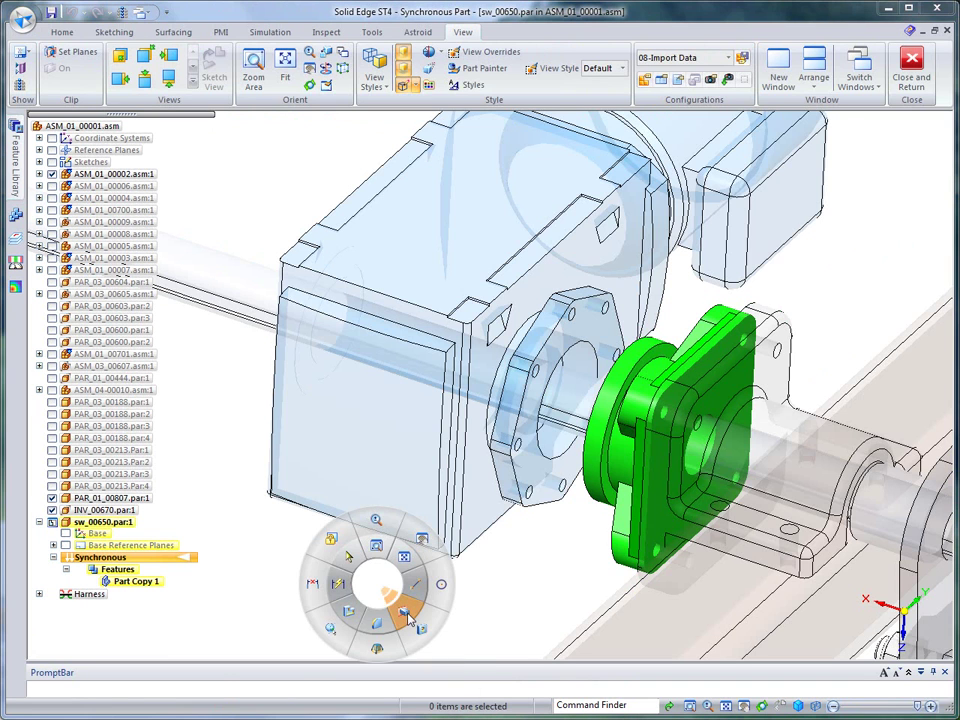
click(402, 606)
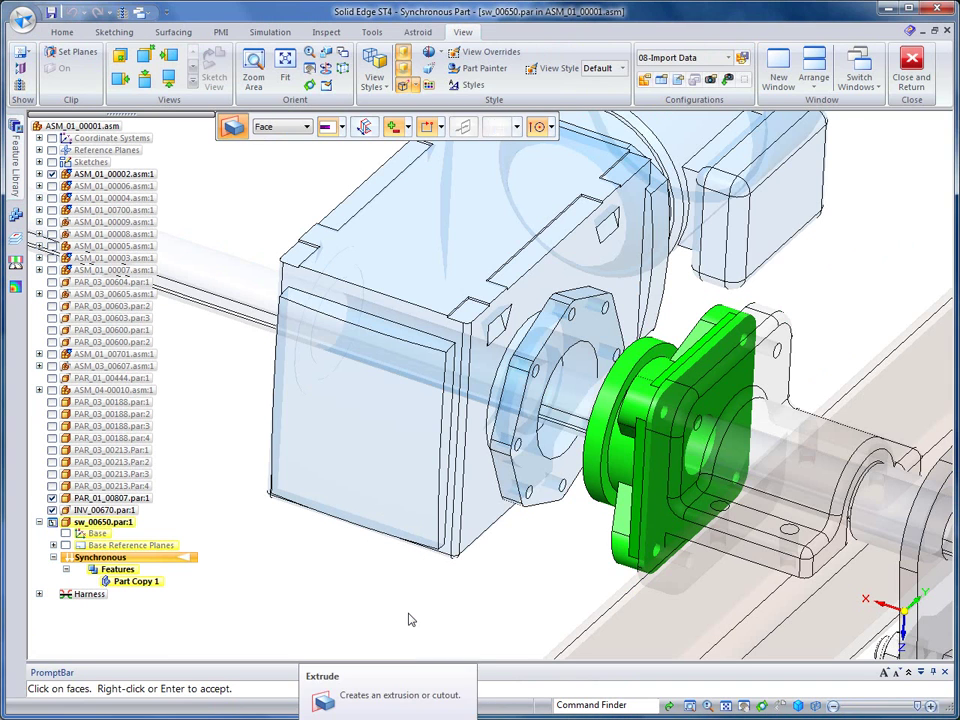
click(533, 478)
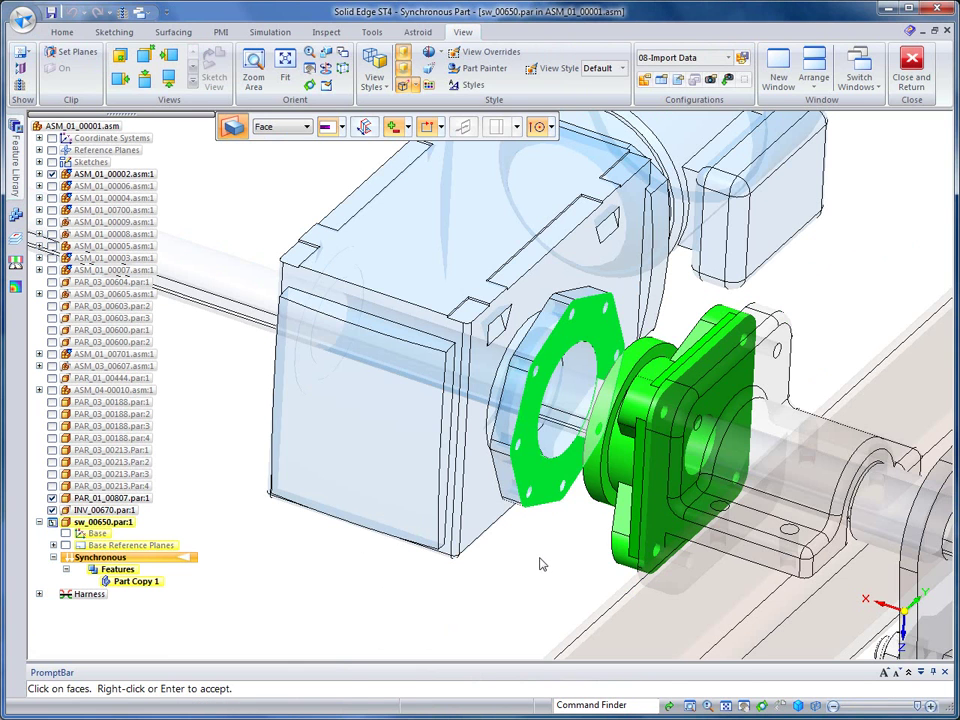
right_click(529, 553)
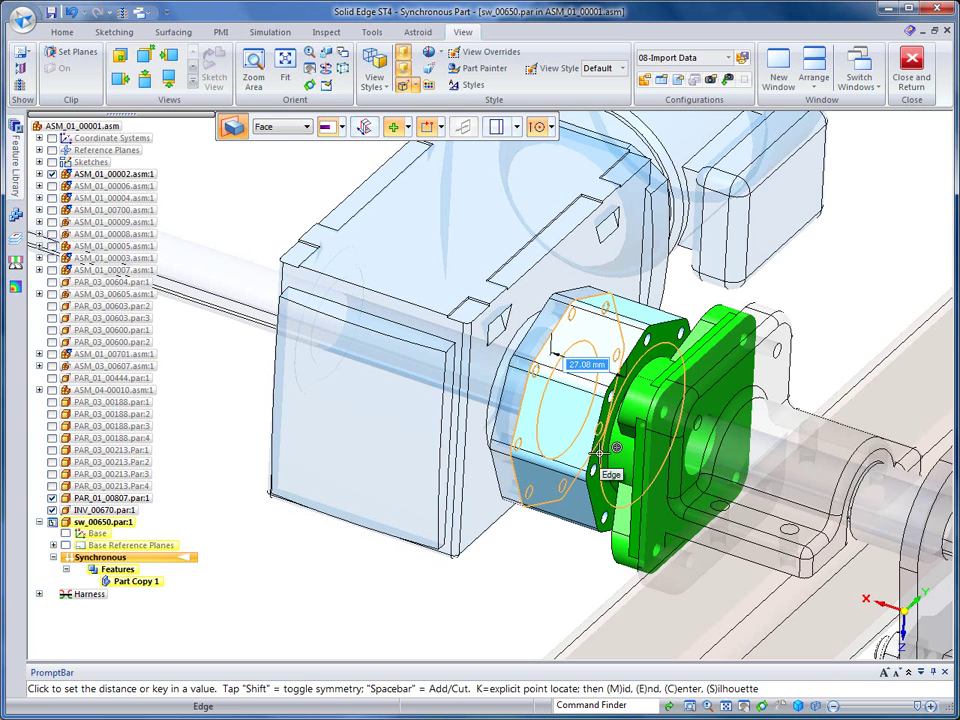
click(598, 452)
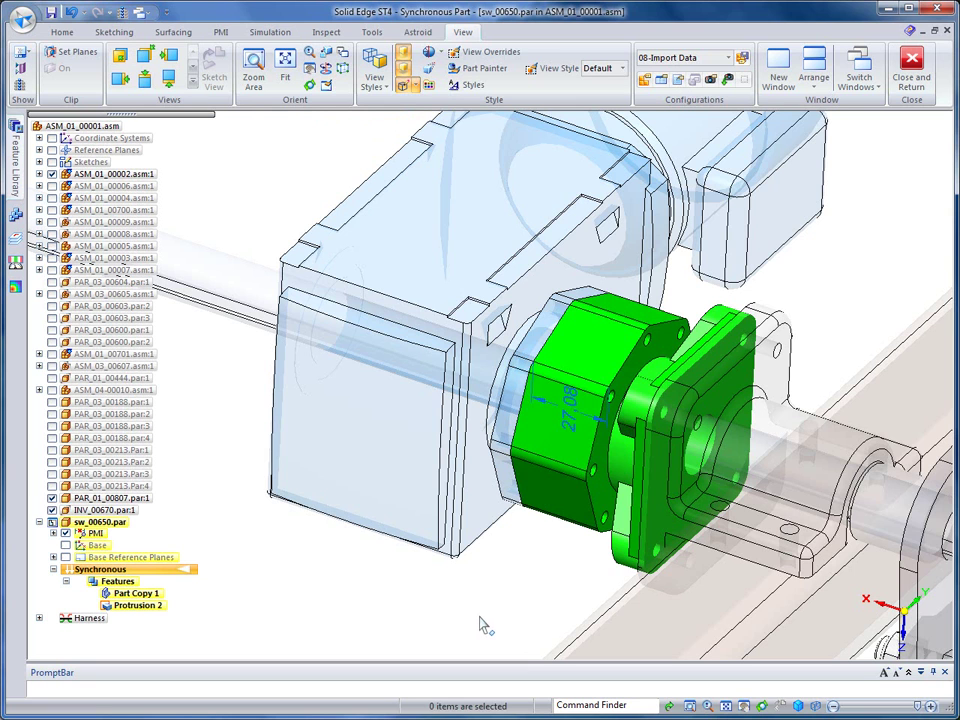
- Set the octagonal extrusion's thickness to 10 mm and return to the assembly
click(565, 452)
click(572, 418)
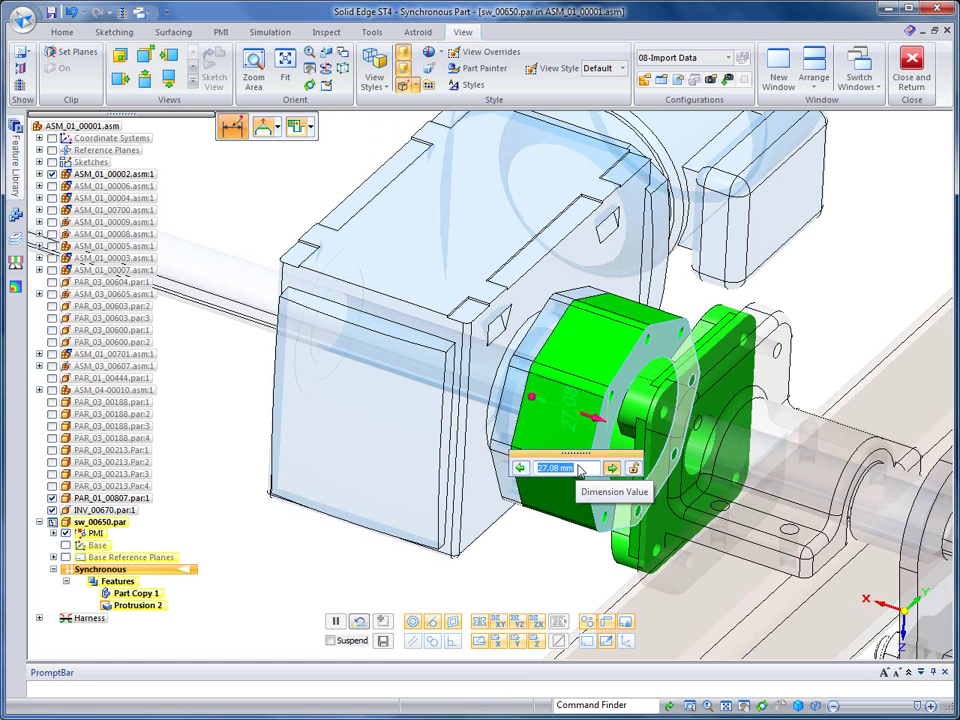
scroll(584, 470, down, 3)
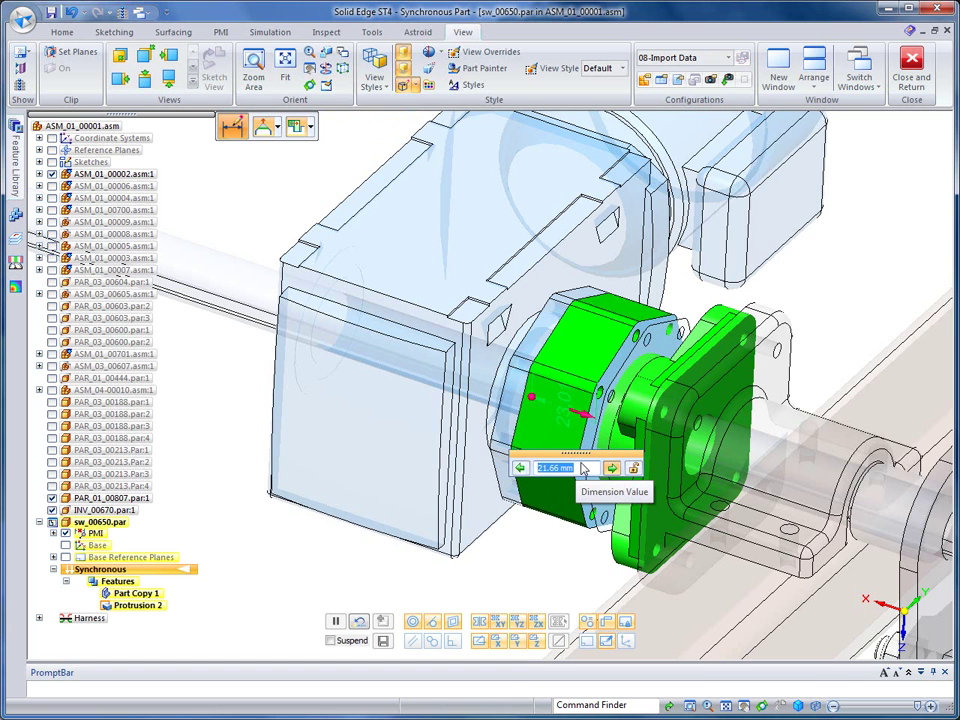
text(10)
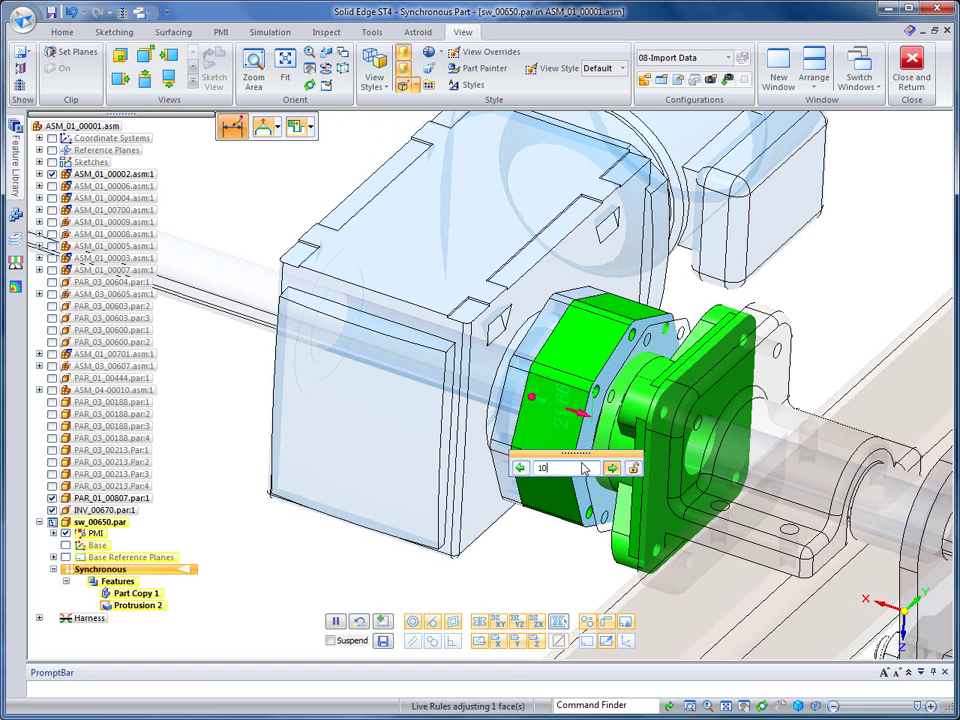
key(Return)
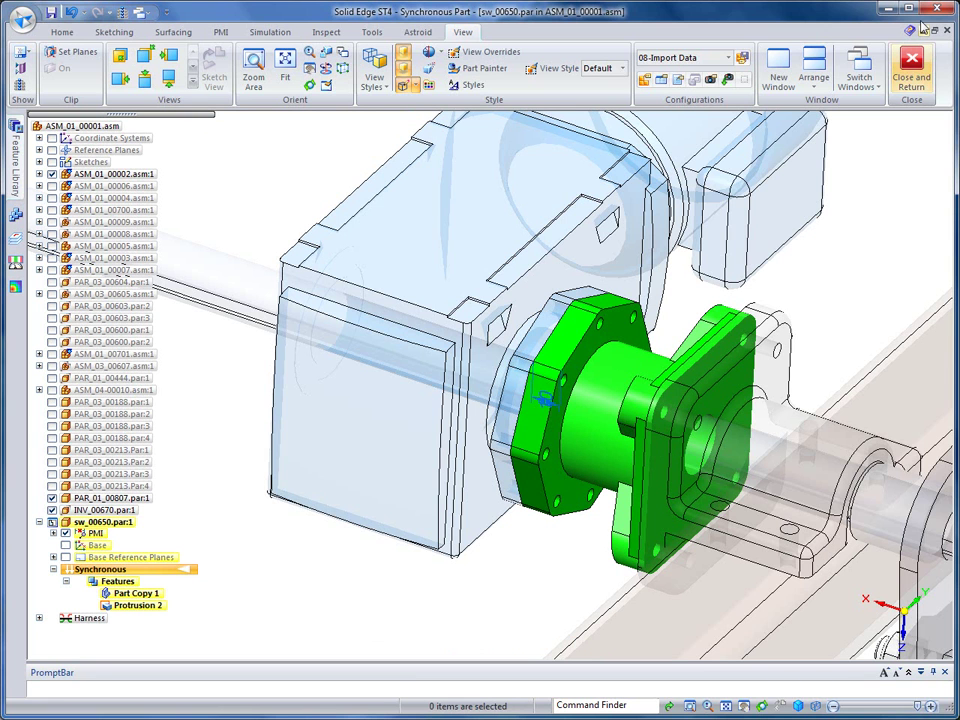
click(911, 70)
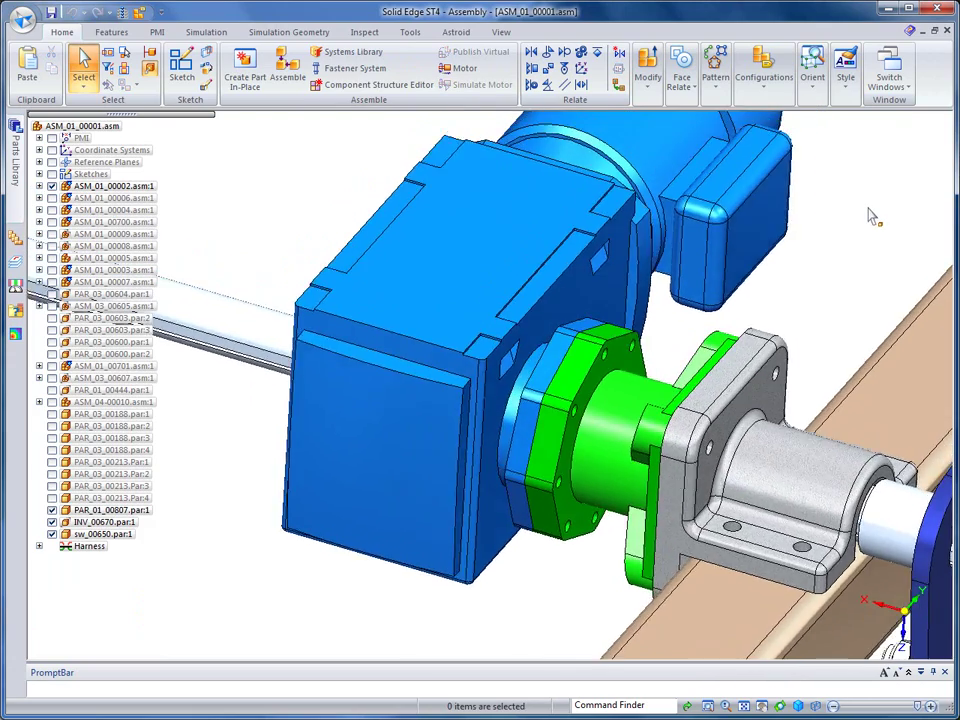
- Transfer PAR_01_00807.par, INV_00670.par and sw_00650.par into subassembly ASM_01_00002.asm and check for them among its components
middle_drag(868, 208, 898, 158)
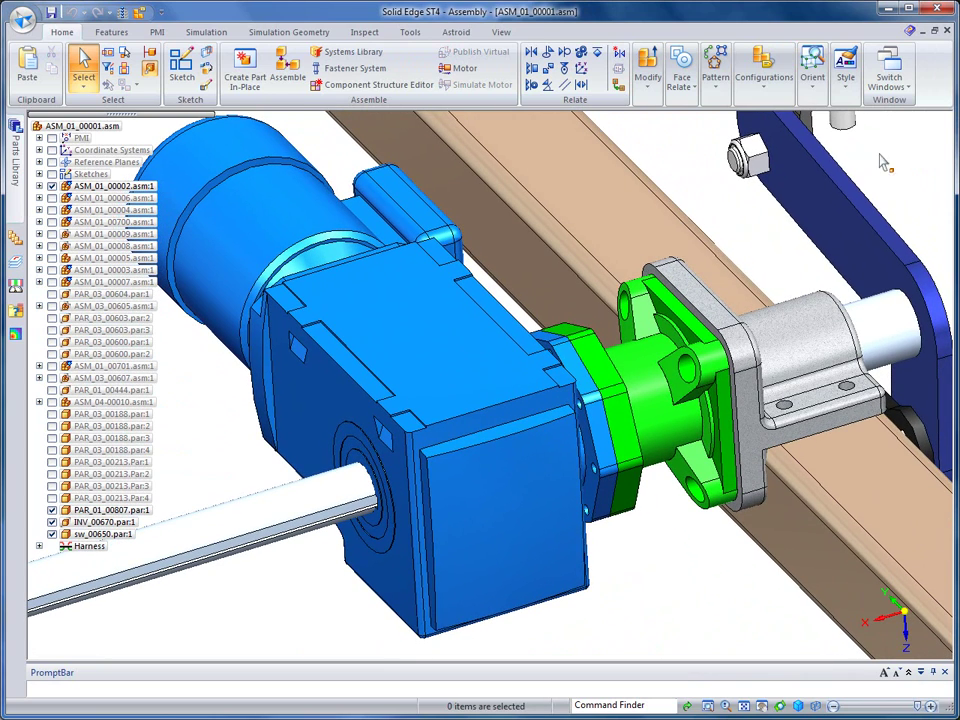
middle_drag(894, 150, 862, 200)
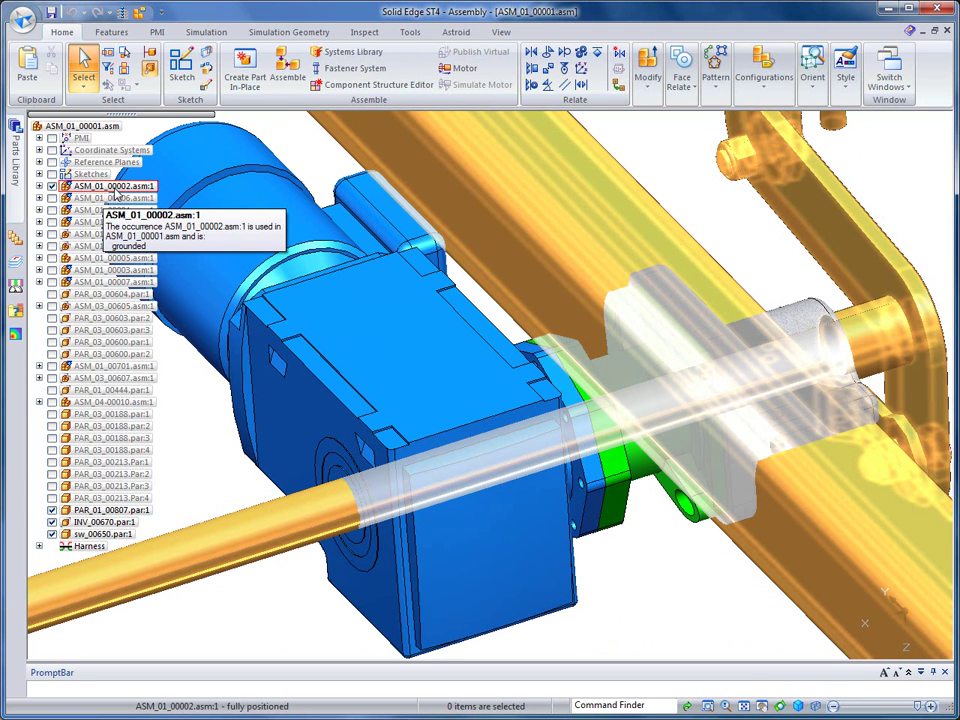
click(95, 511)
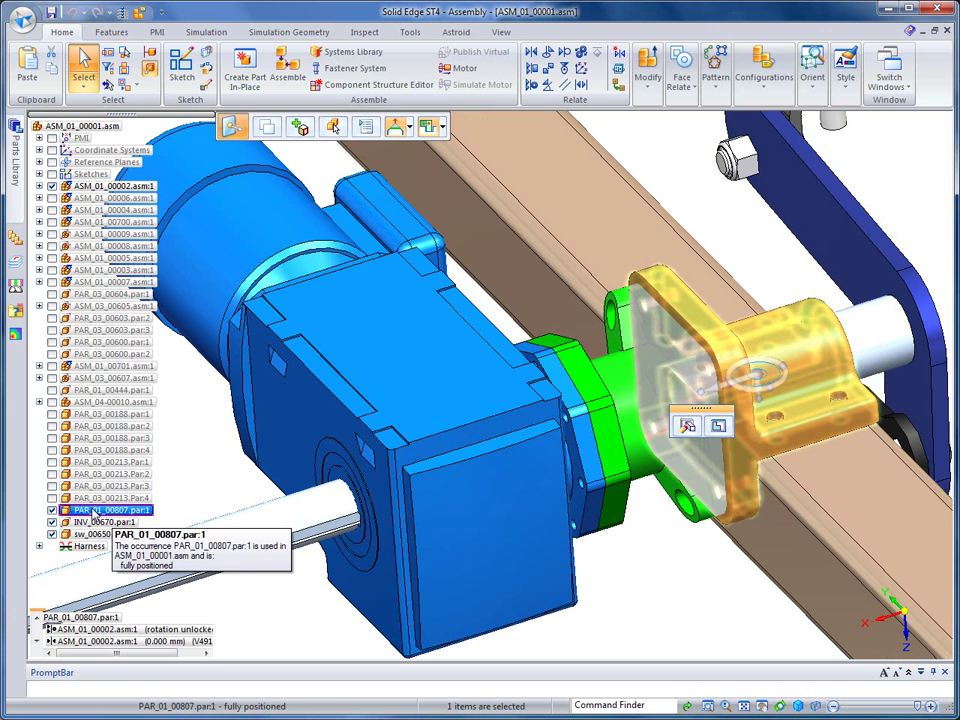
shift+click(115, 535)
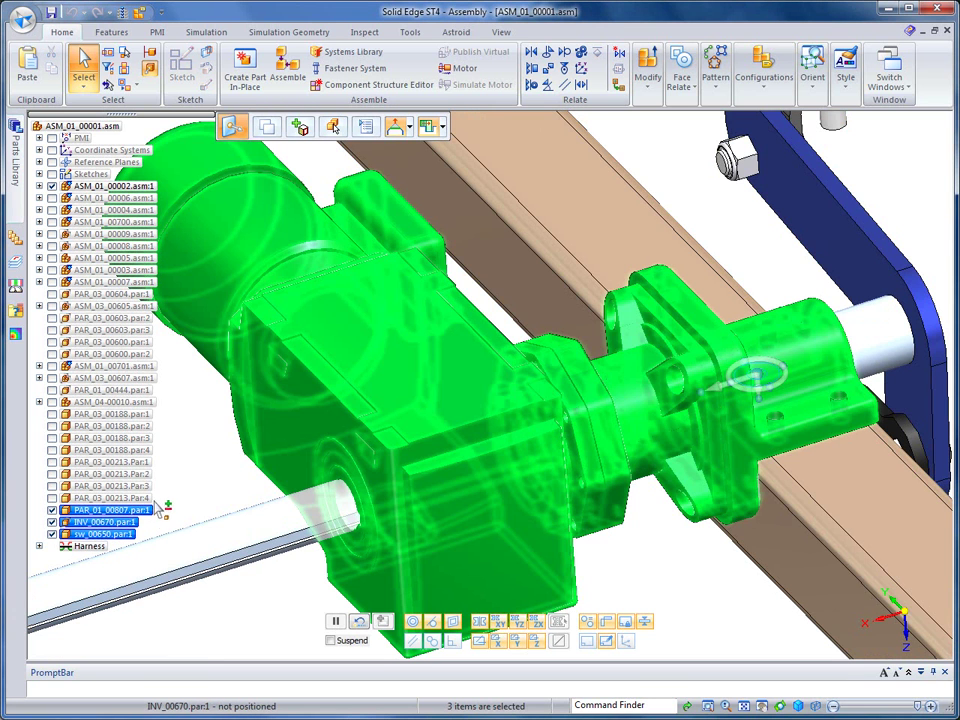
click(650, 88)
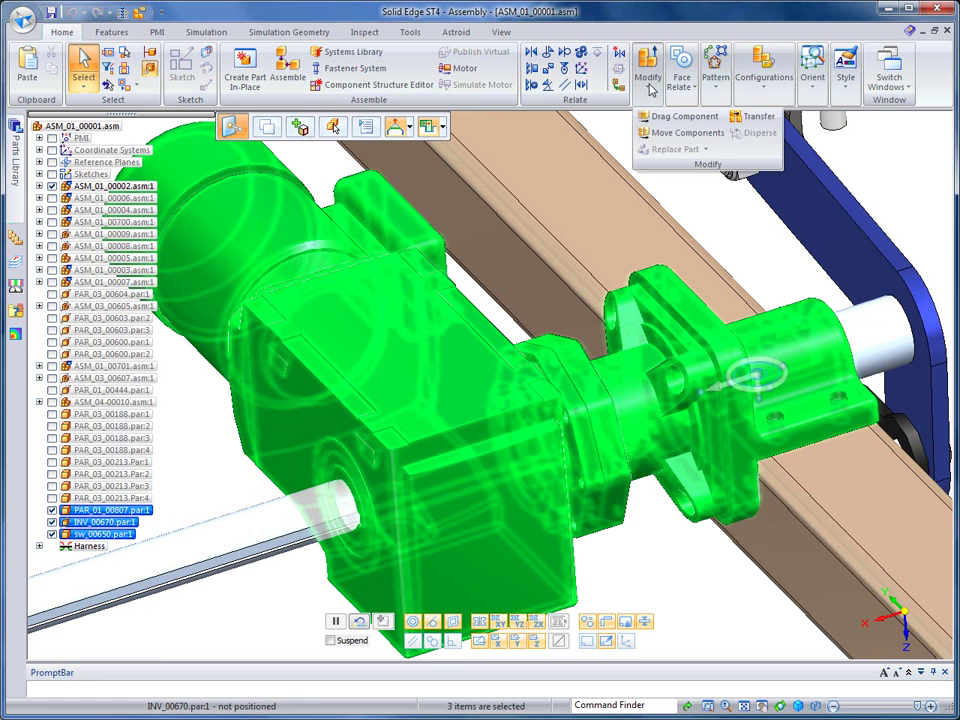
click(757, 118)
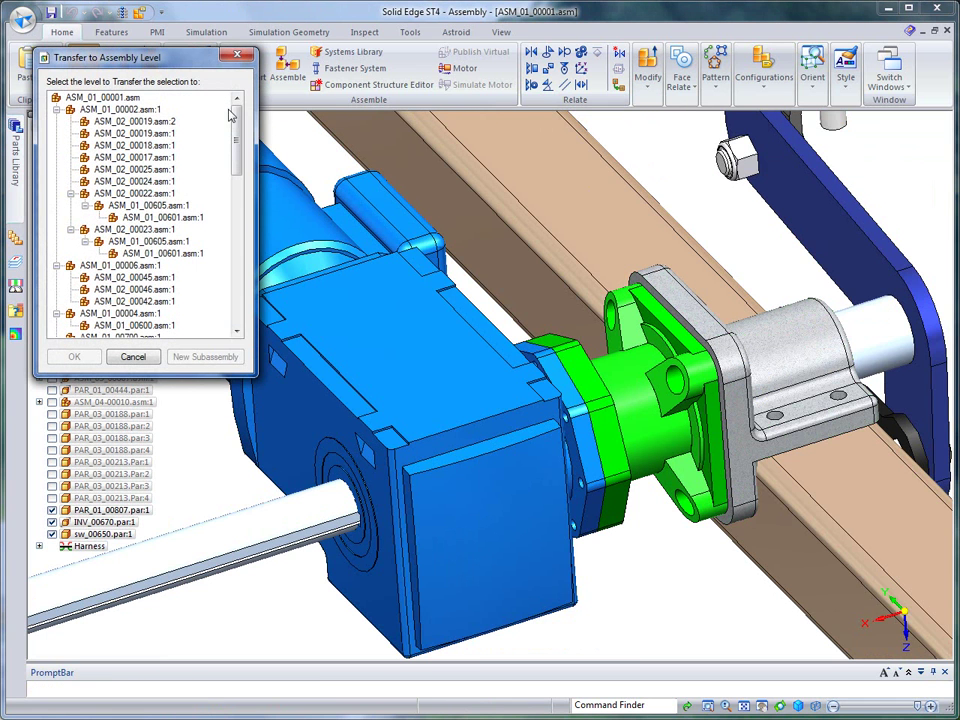
click(125, 110)
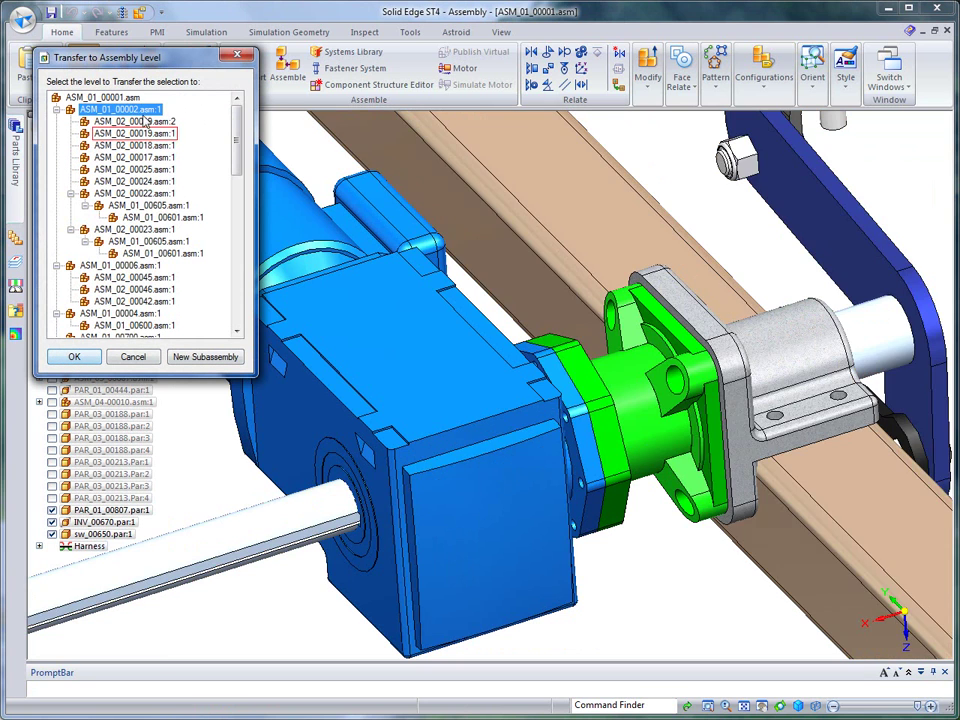
click(73, 357)
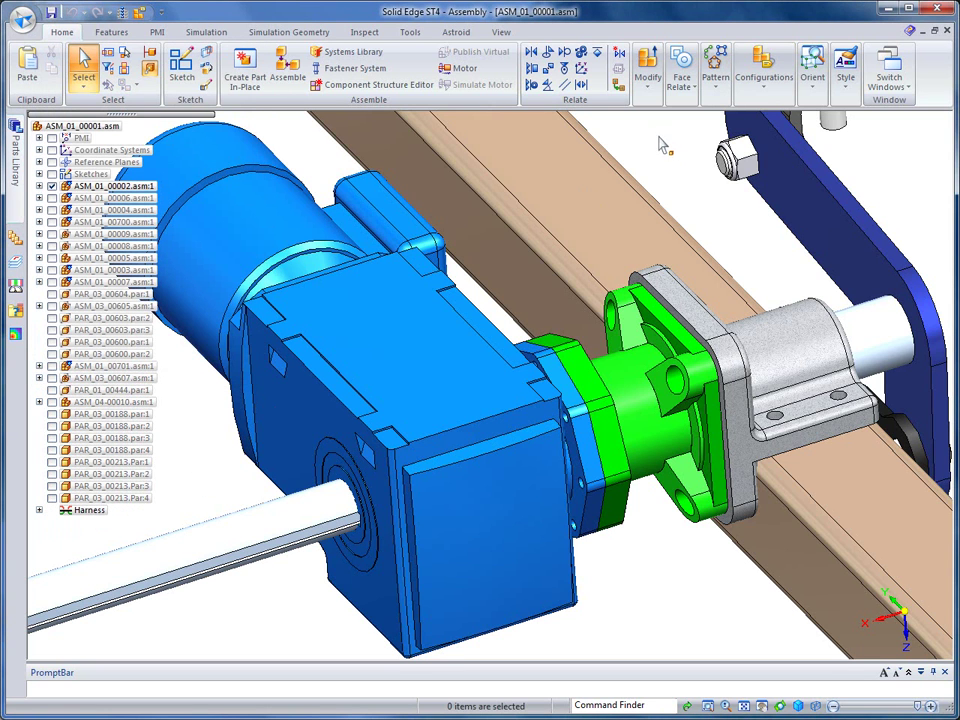
click(39, 187)
scroll(46, 450, down, 10)
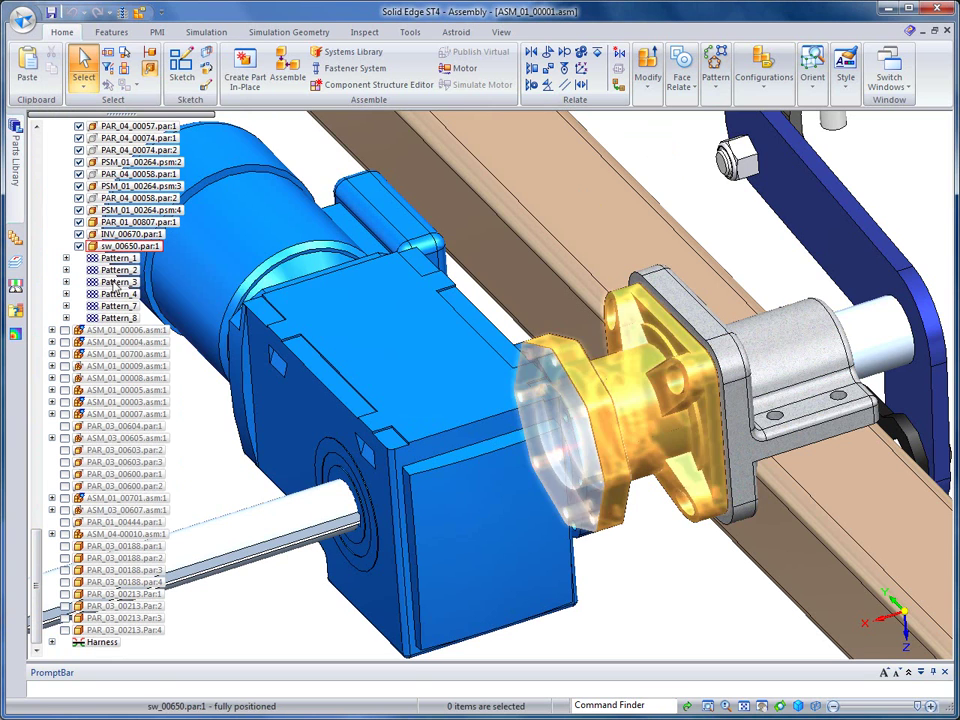
scroll(60, 221, up, 10)
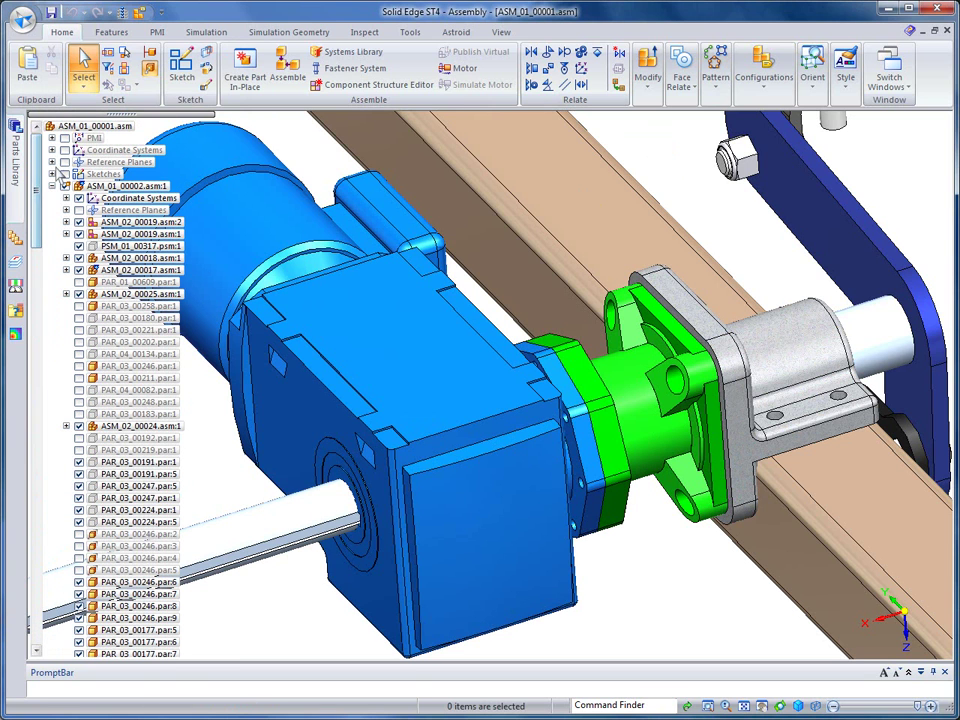
click(52, 187)
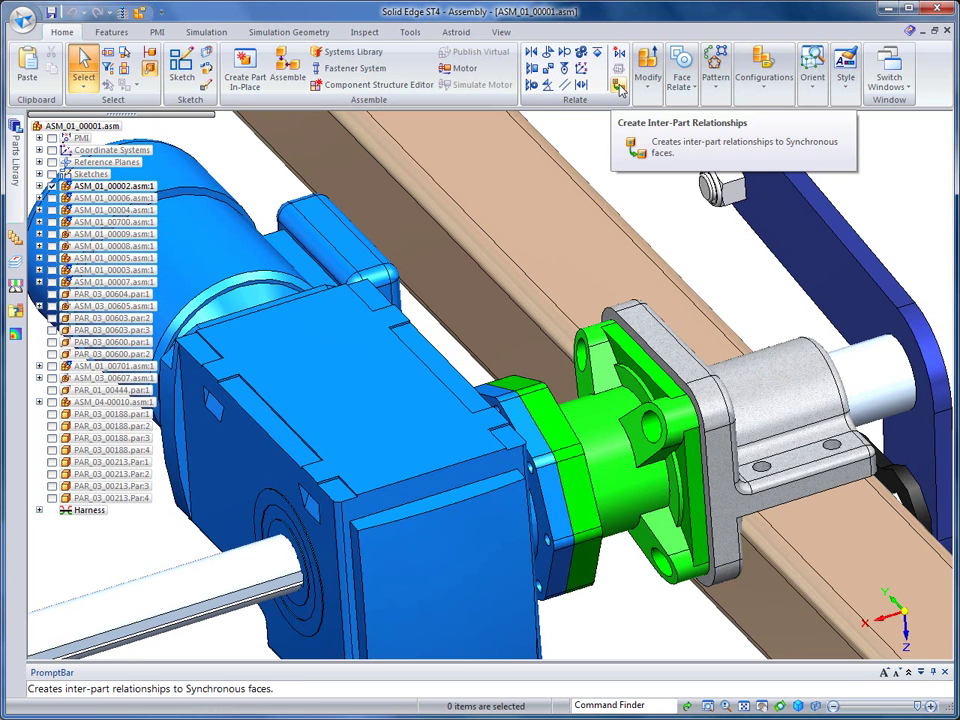
- Create and save inter-part relationships that let the grey casting PAR_01_00807 drive the green flange, keeping all detected concentric and coplanar relations
click(619, 88)
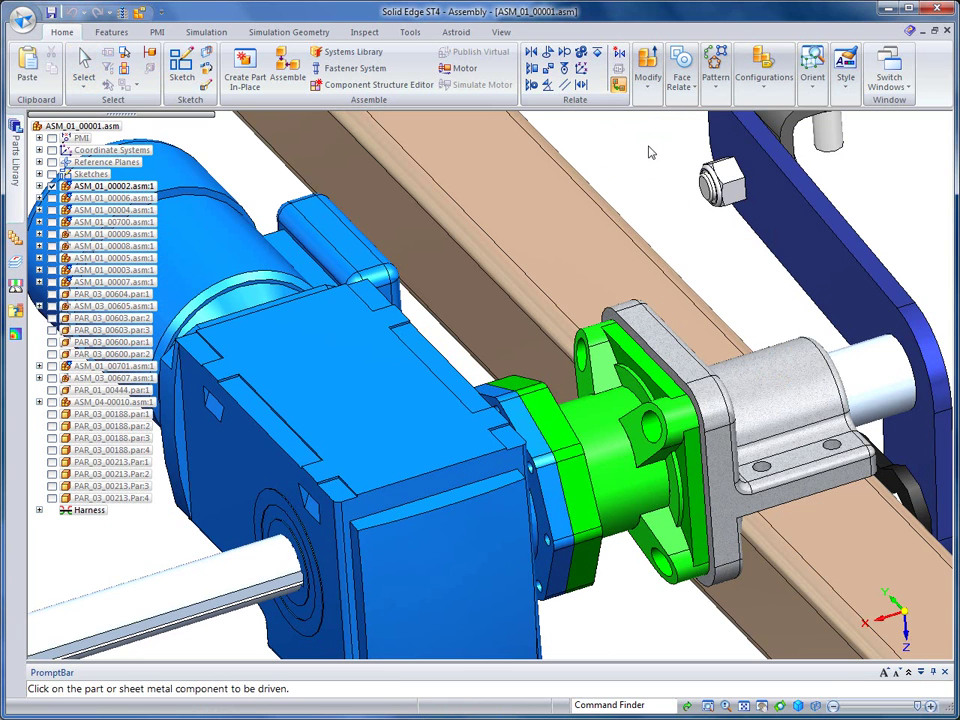
click(600, 478)
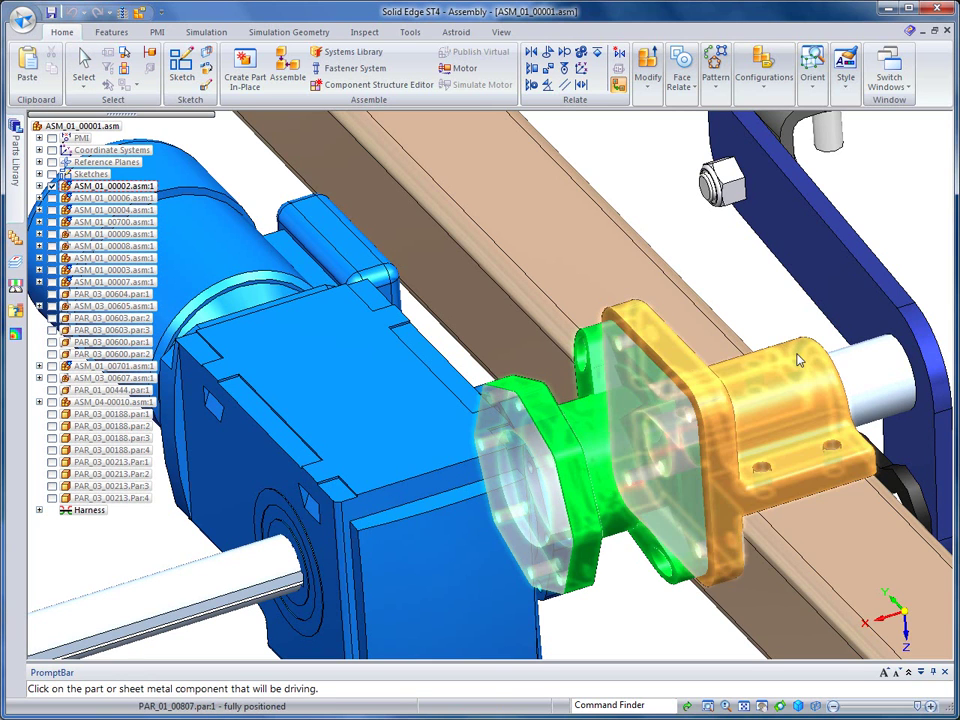
click(799, 360)
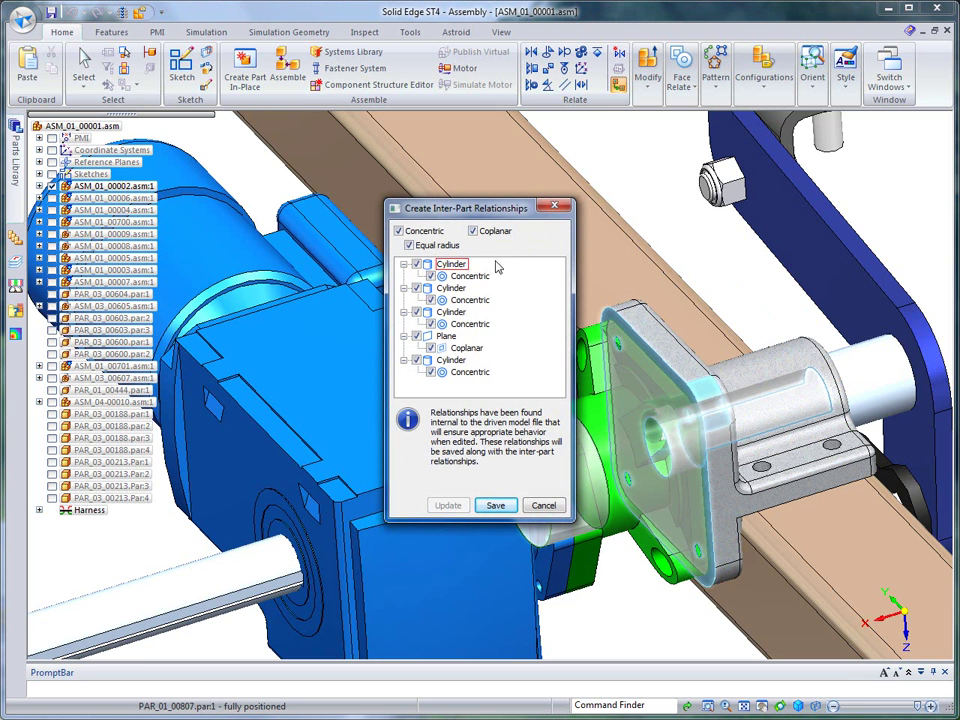
click(495, 505)
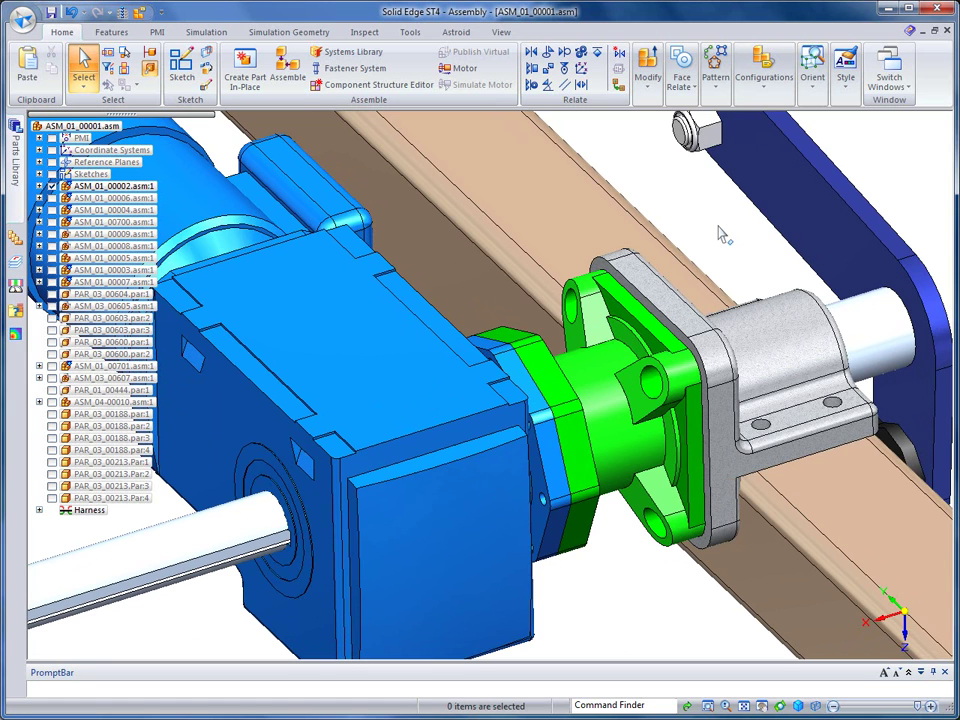
- Move the upper edge face of the grey casting's square plate outward by 12 mm and clear the selection
click(658, 292)
click(657, 259)
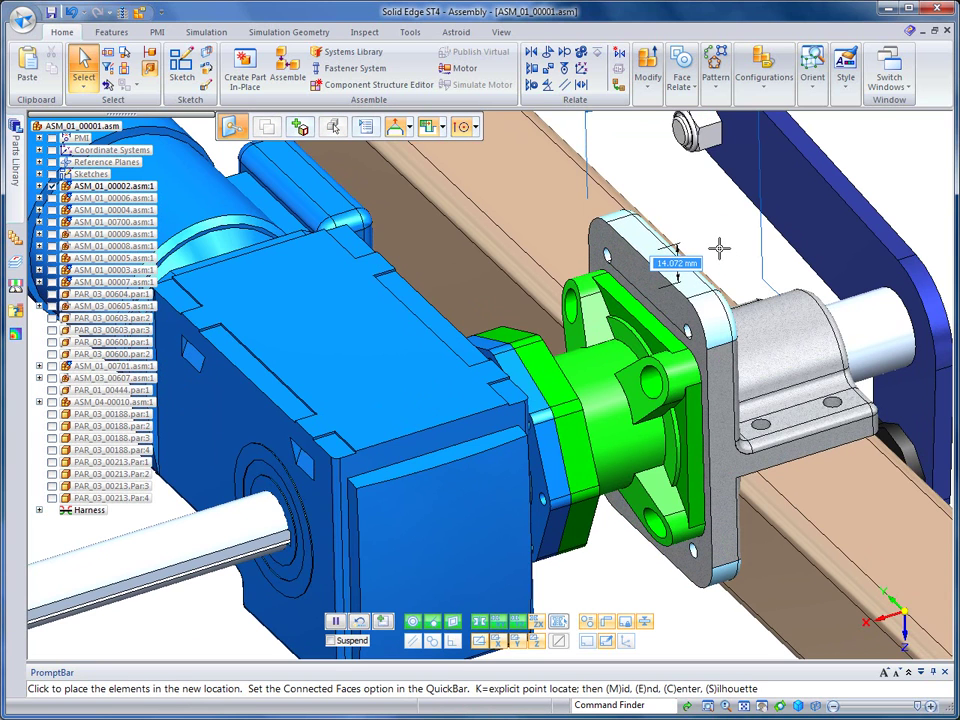
text(12)
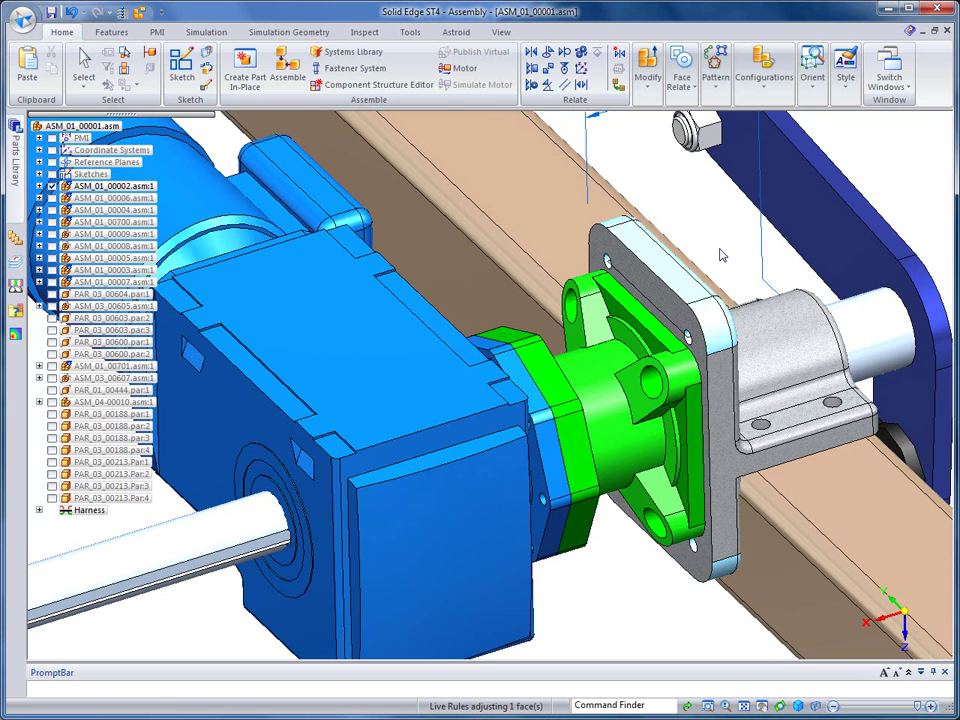
click(721, 253)
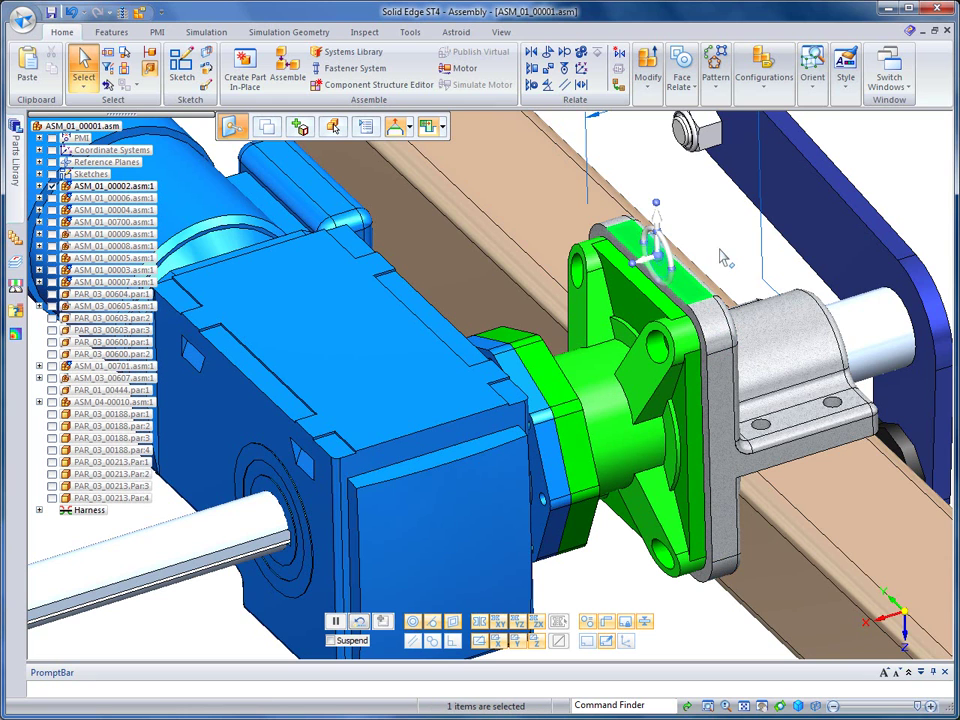
click(907, 153)
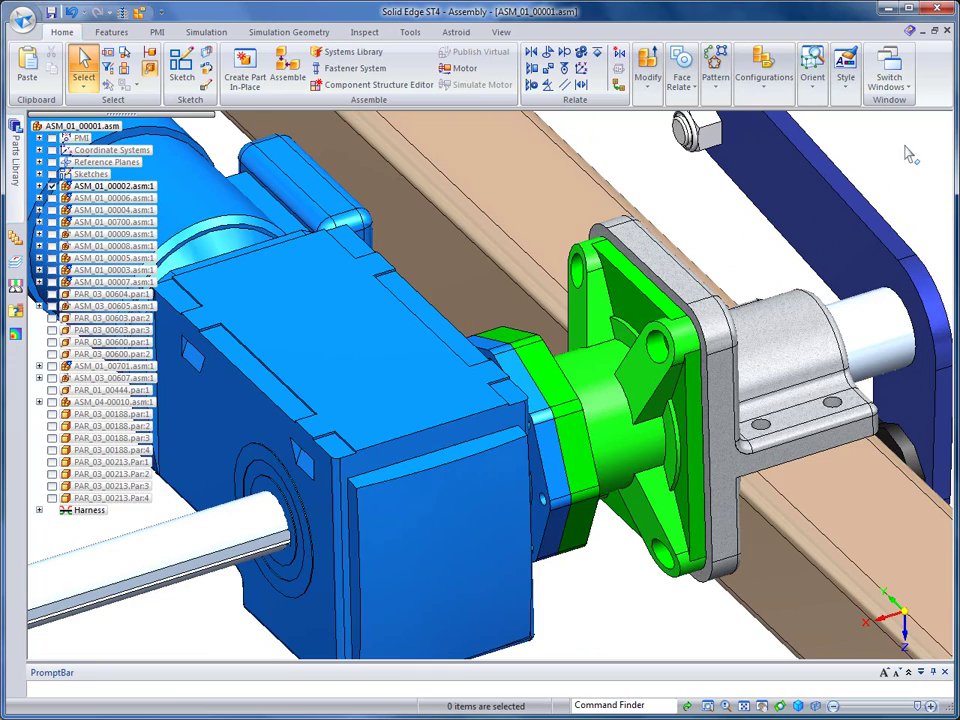
- Start saving a copy of the complete assembly with 3D Adobe Acrobat Documents (*.pdf) as the file type
scroll(904, 173, down, 3)
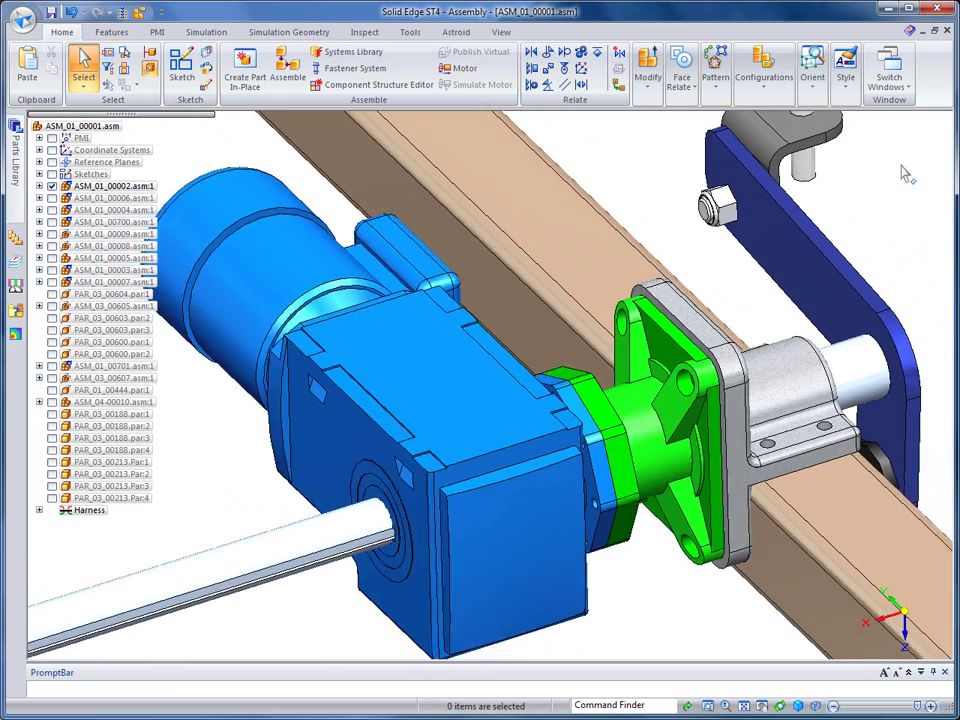
scroll(907, 175, down, 5)
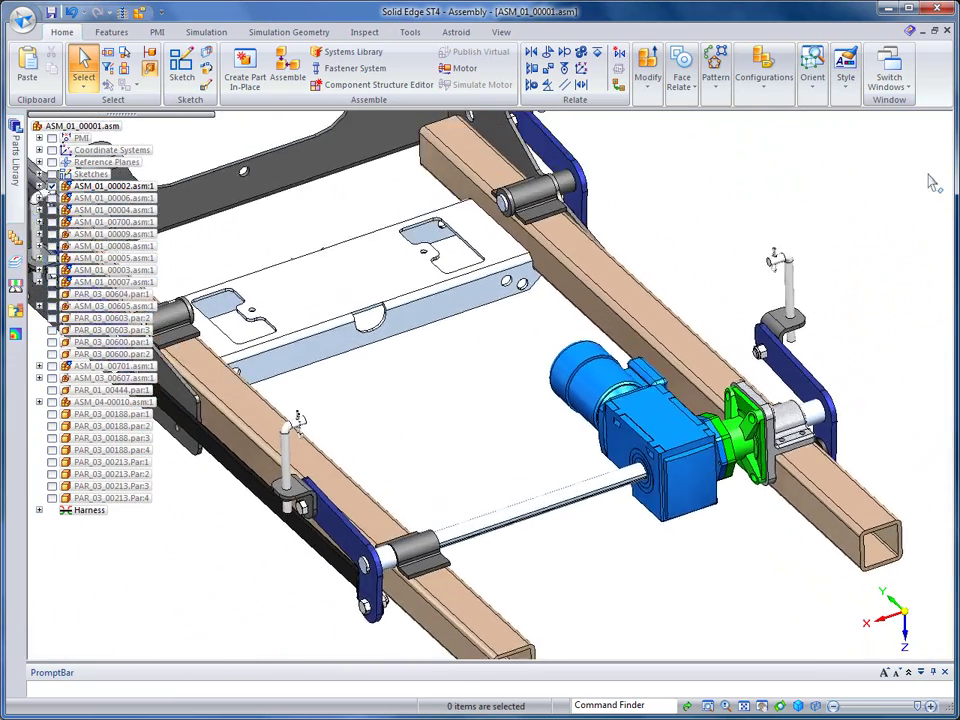
scroll(853, 197, down, 3)
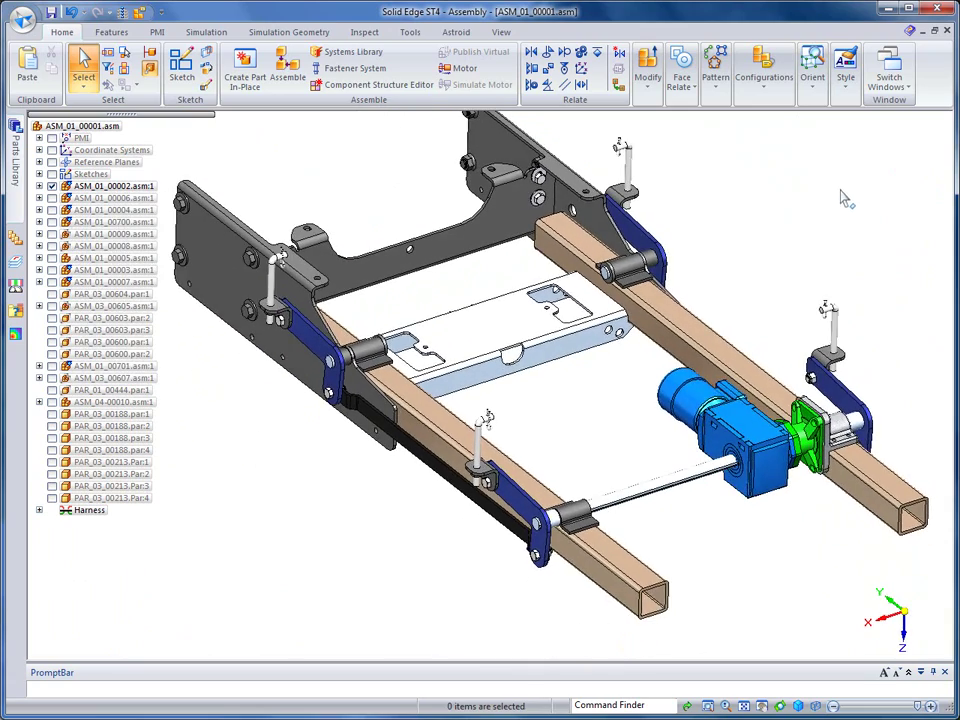
scroll(861, 195, down, 2)
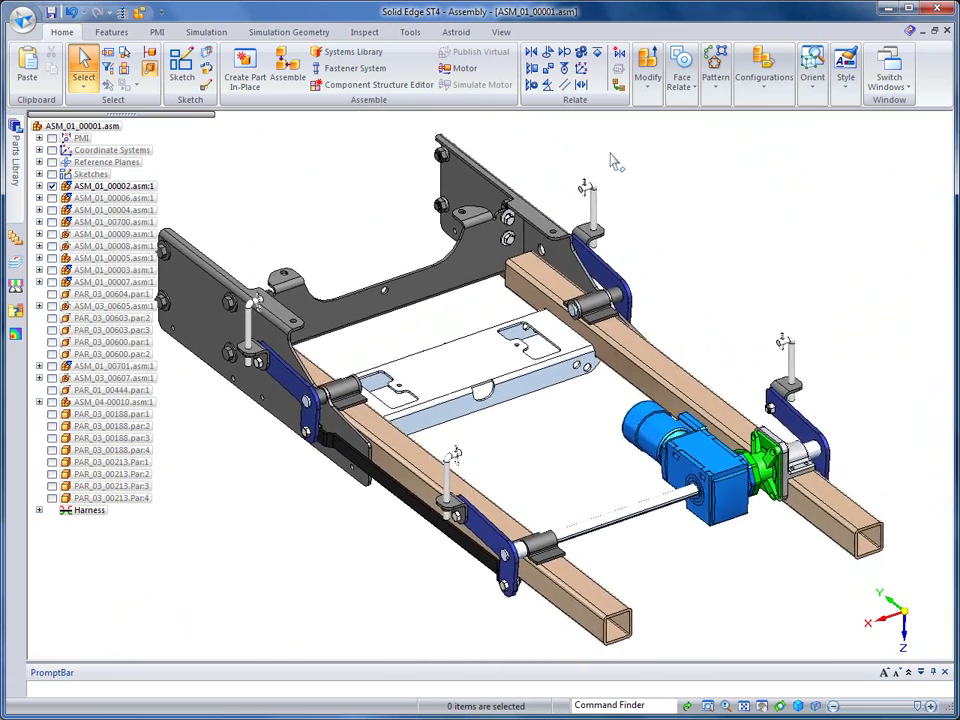
click(21, 19)
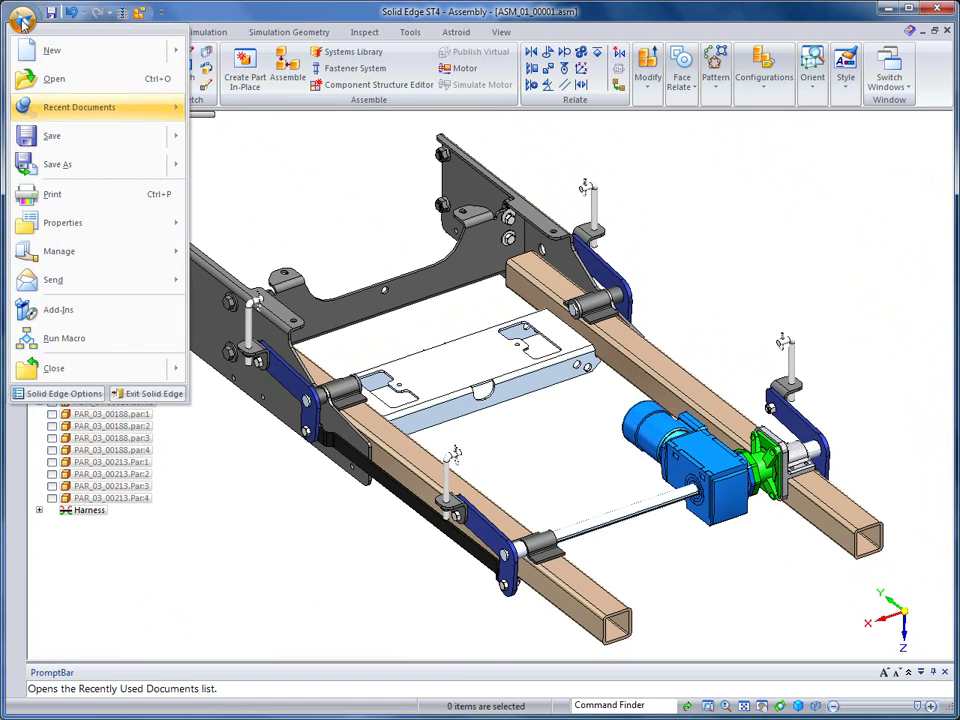
click(38, 166)
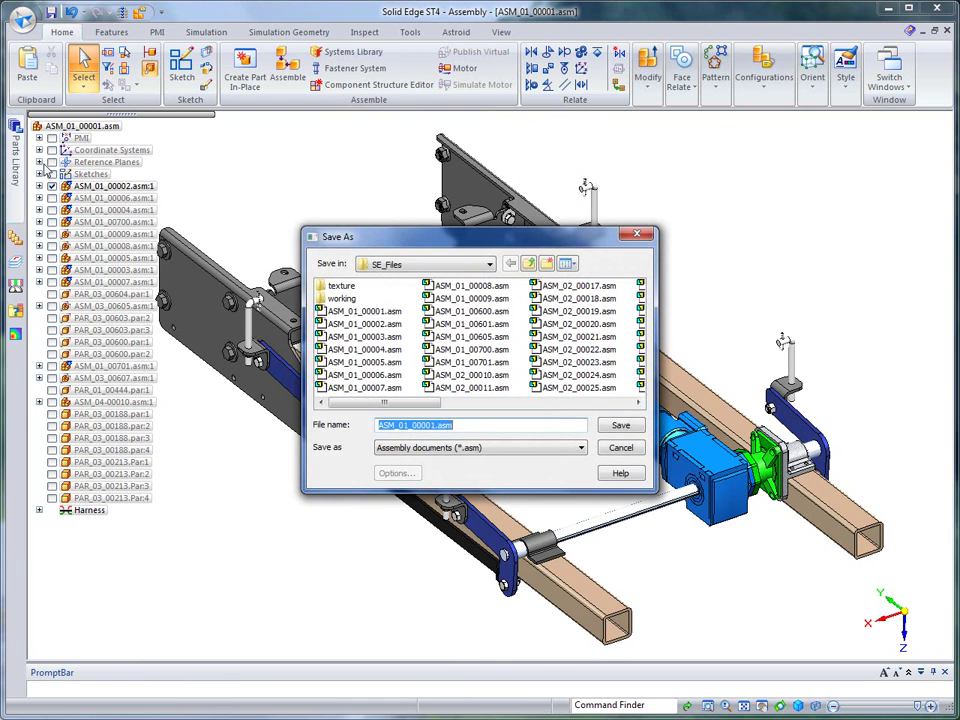
click(580, 451)
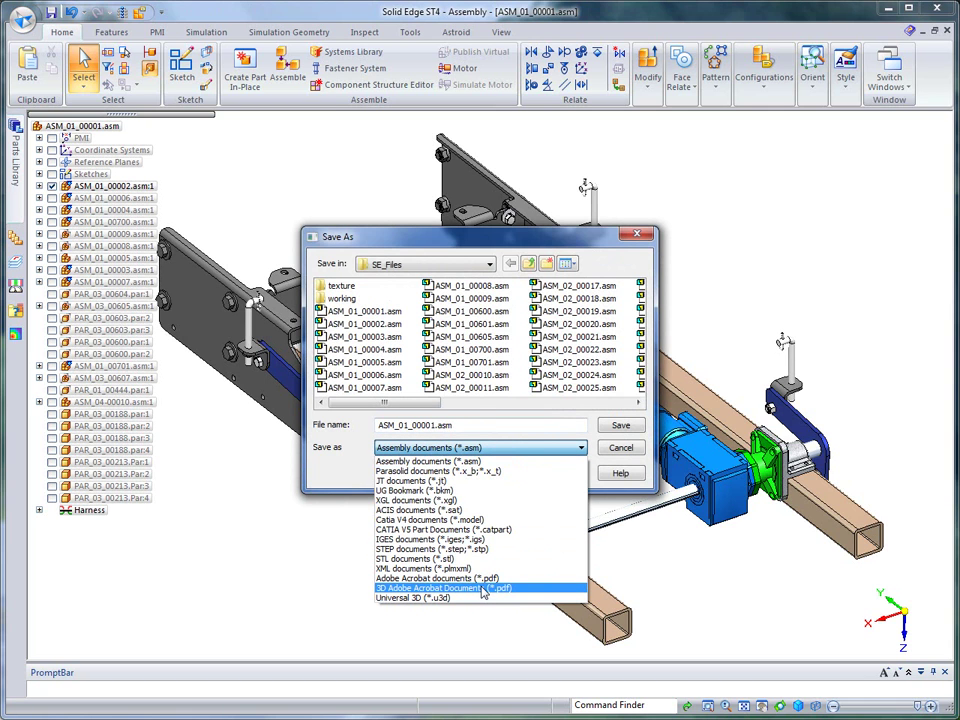
click(483, 588)
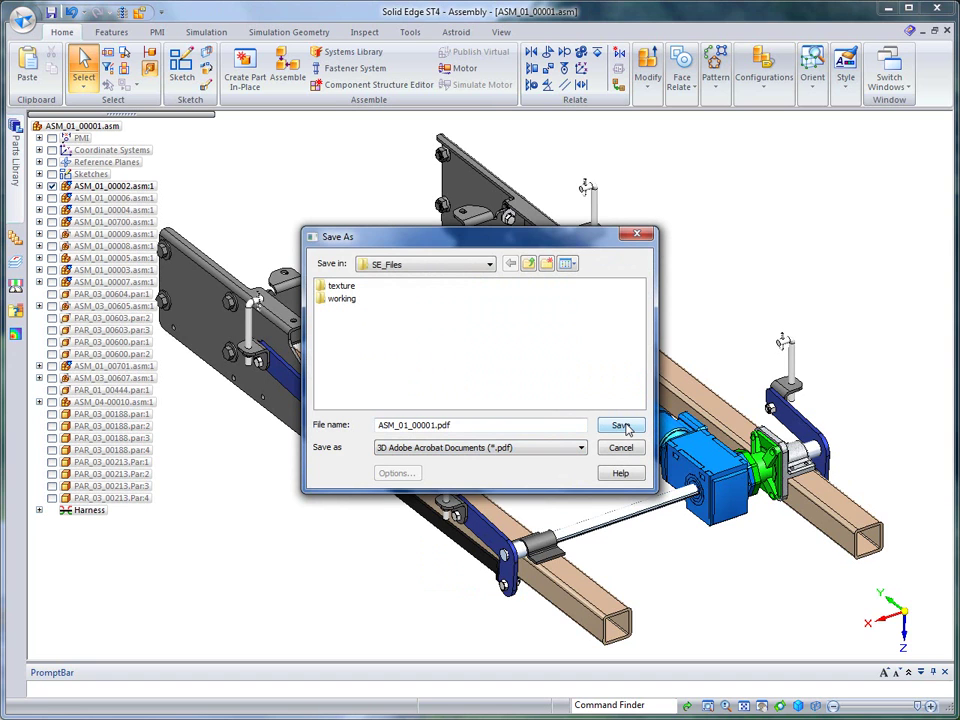
- Save the 3D PDF as ASM_01_00001.pdf in the working folder inside SE_Files
double_click(340, 299)
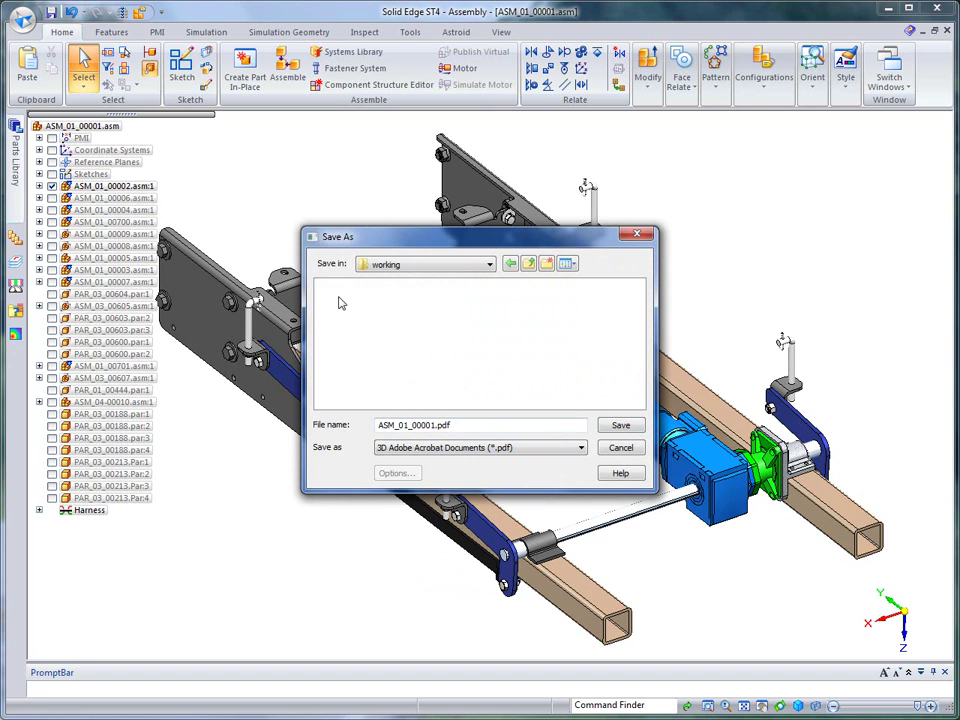
click(511, 264)
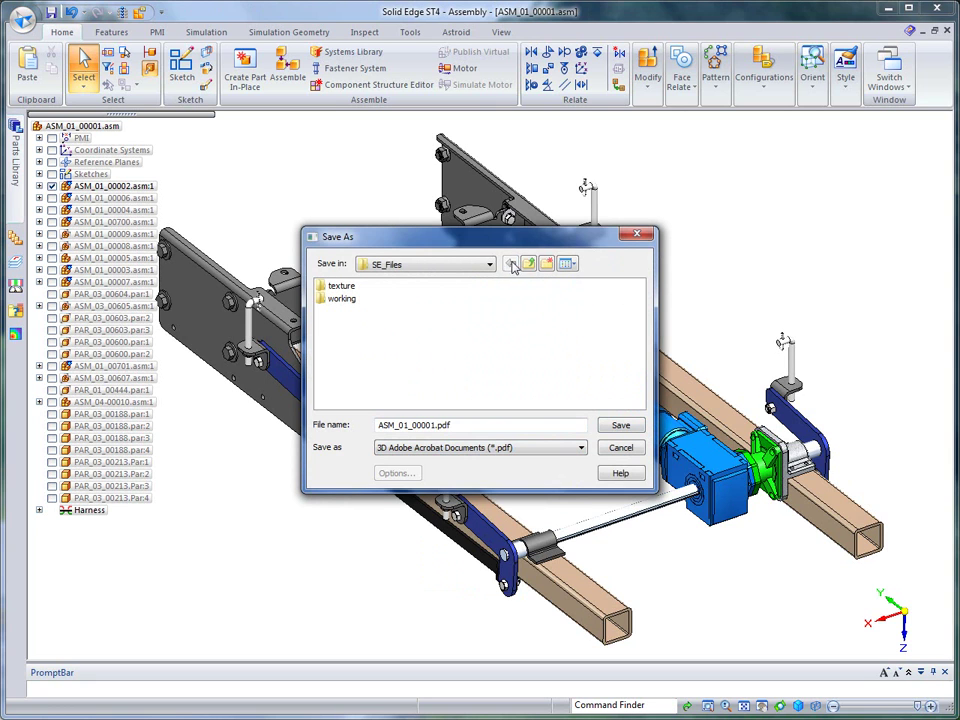
click(528, 264)
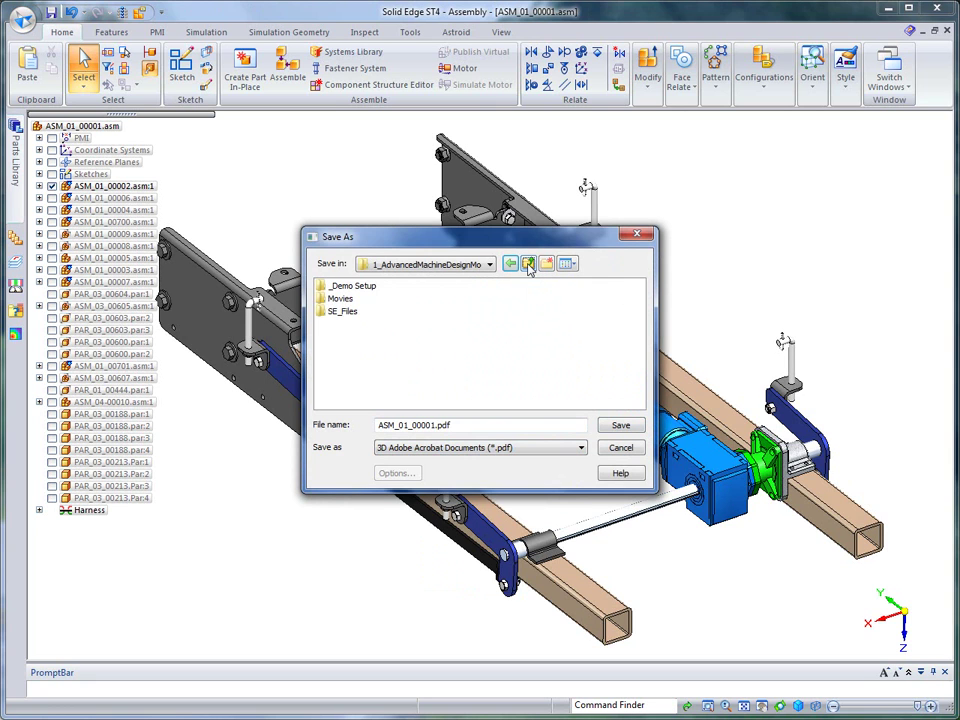
double_click(336, 311)
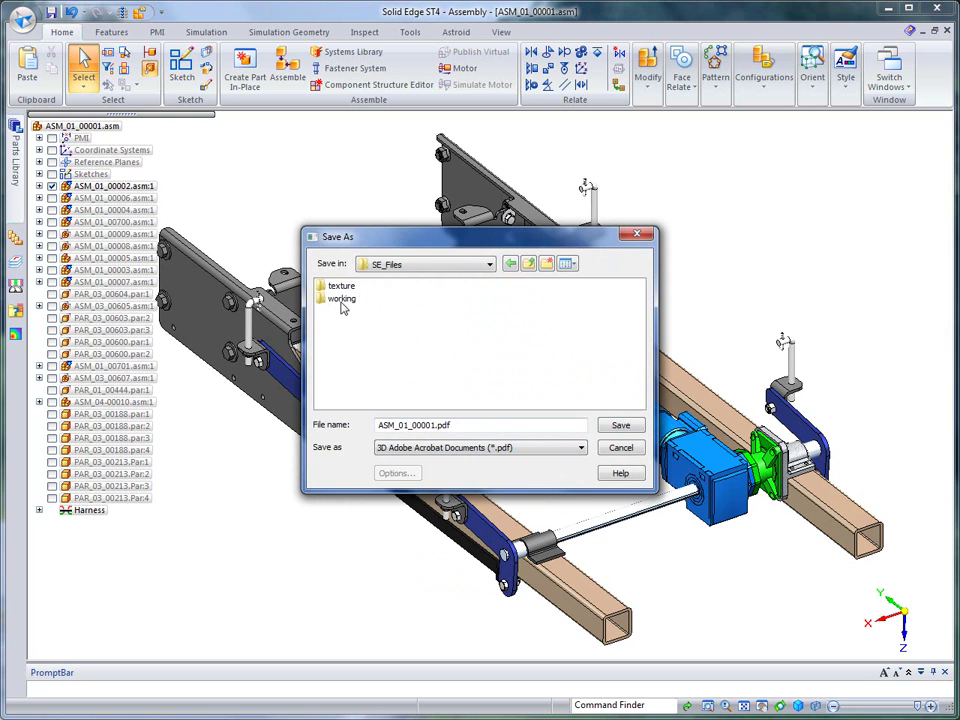
click(341, 299)
double_click(341, 300)
click(618, 427)
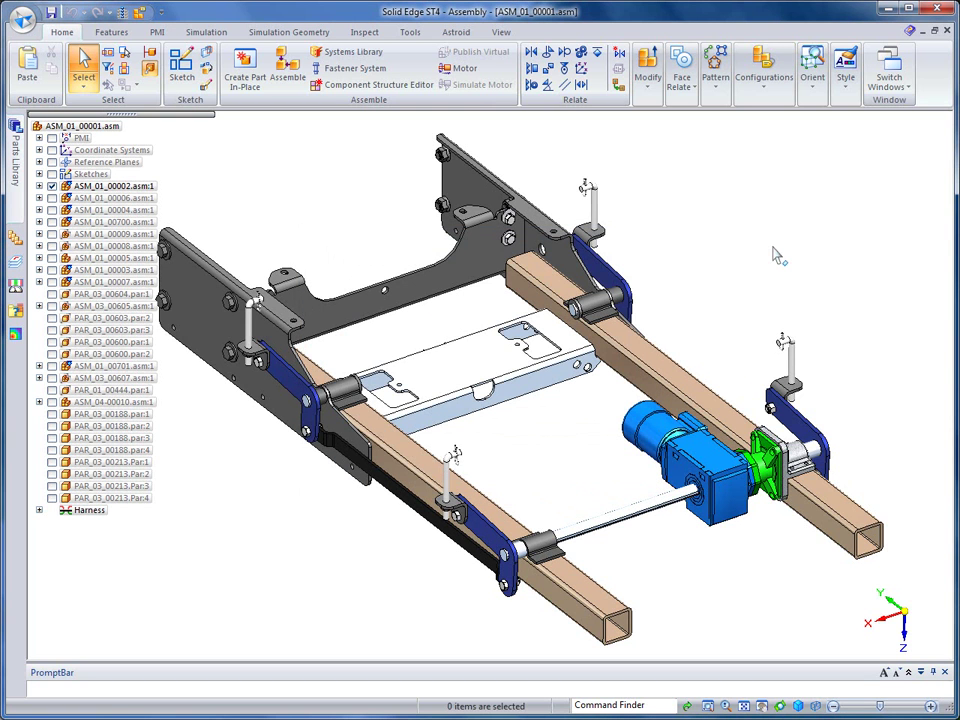
- Switch to the working folder, open ASM_01_00001.pdf in Adobe Reader, enlarge its window and examine the 3D model
click(210, 718)
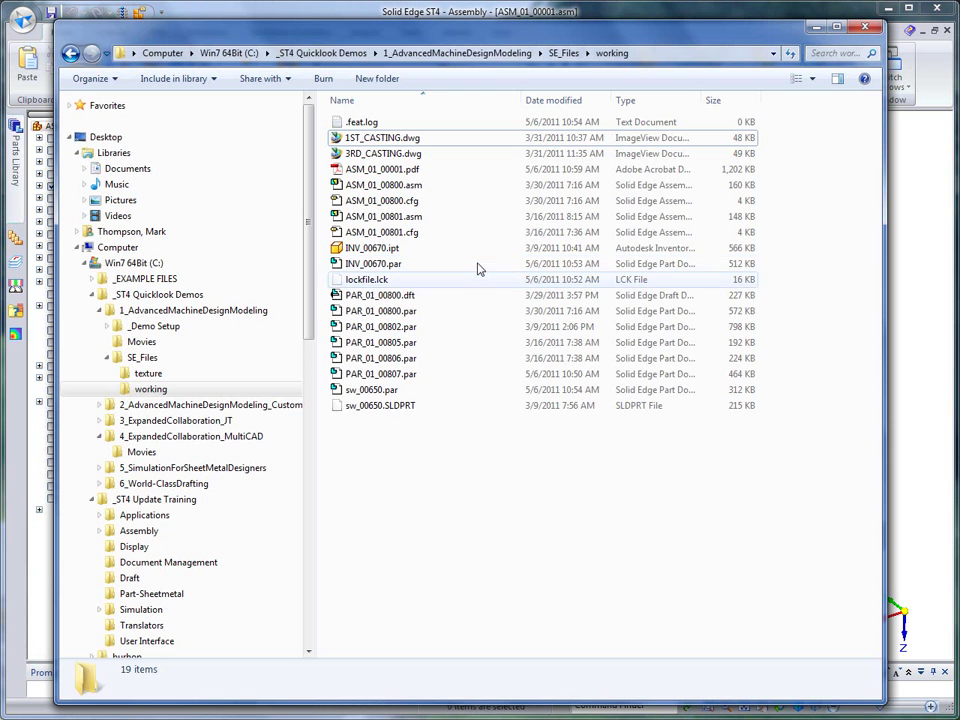
click(385, 169)
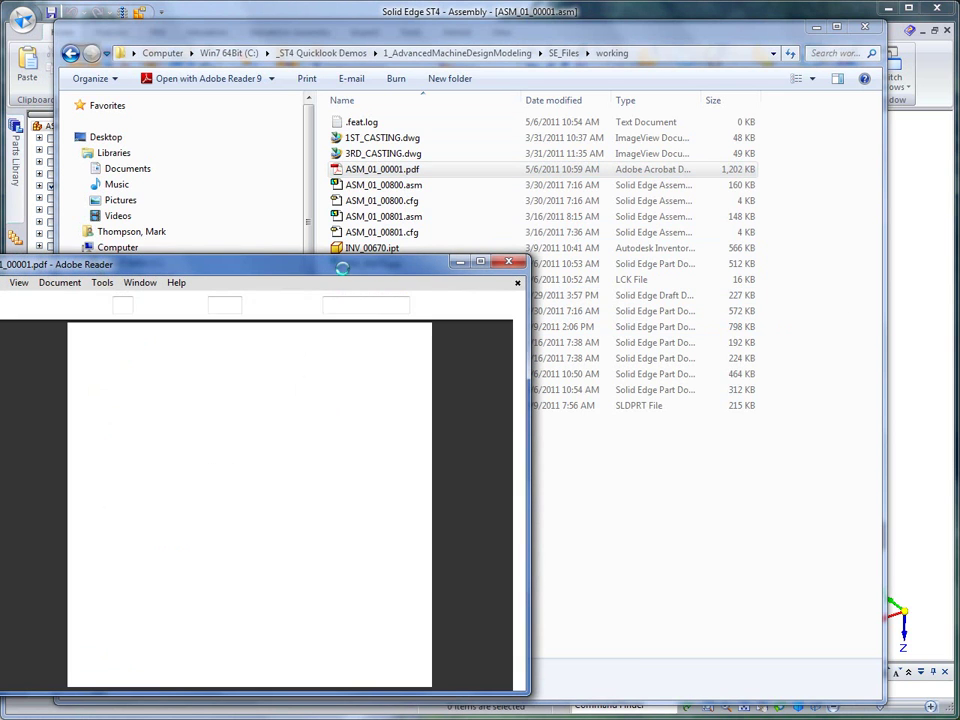
drag(355, 263, 499, 50)
drag(662, 472, 860, 662)
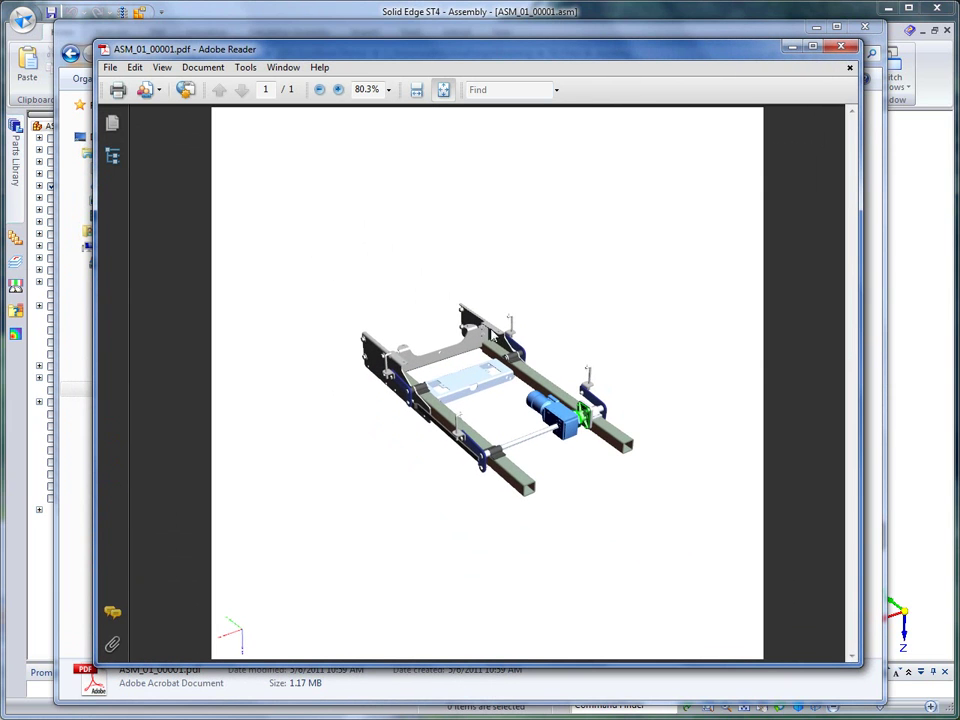
scroll(454, 332, up, 4)
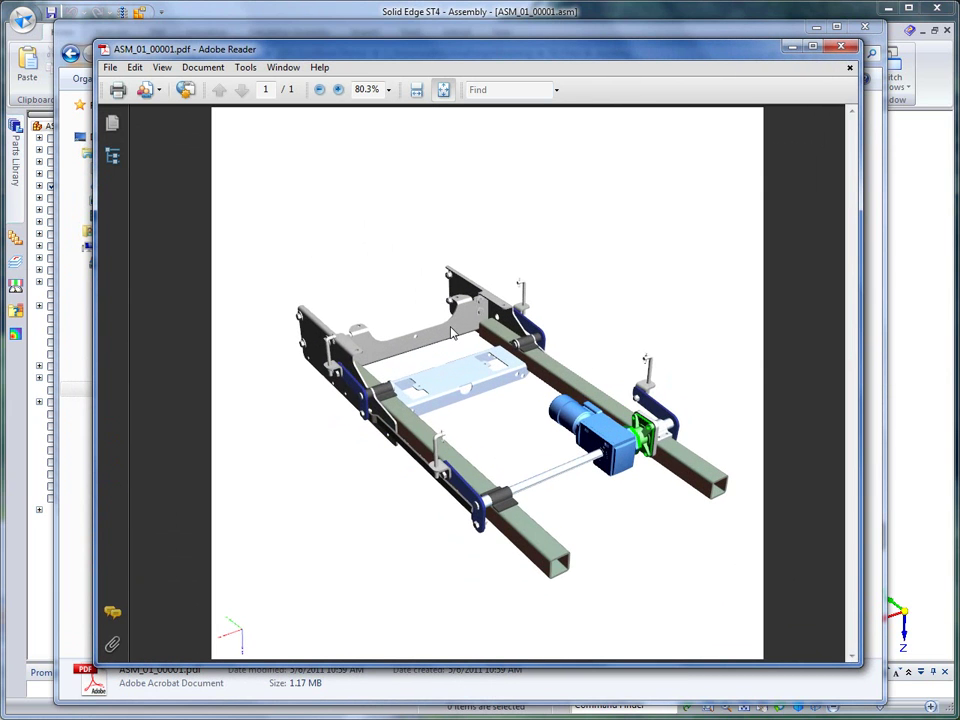
drag(670, 299, 381, 188)
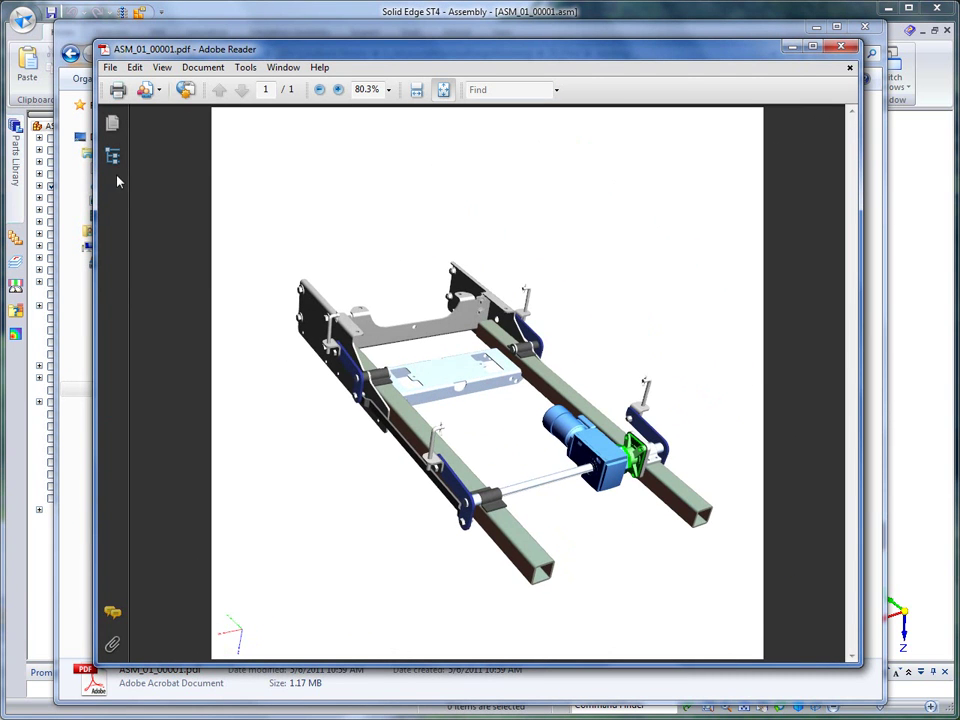
- Highlight INV_00670, PAR_01_00807 and sw_00650 under ASM_01_00002.asm in the PDF's model tree, and close the PDF and folder window
click(112, 155)
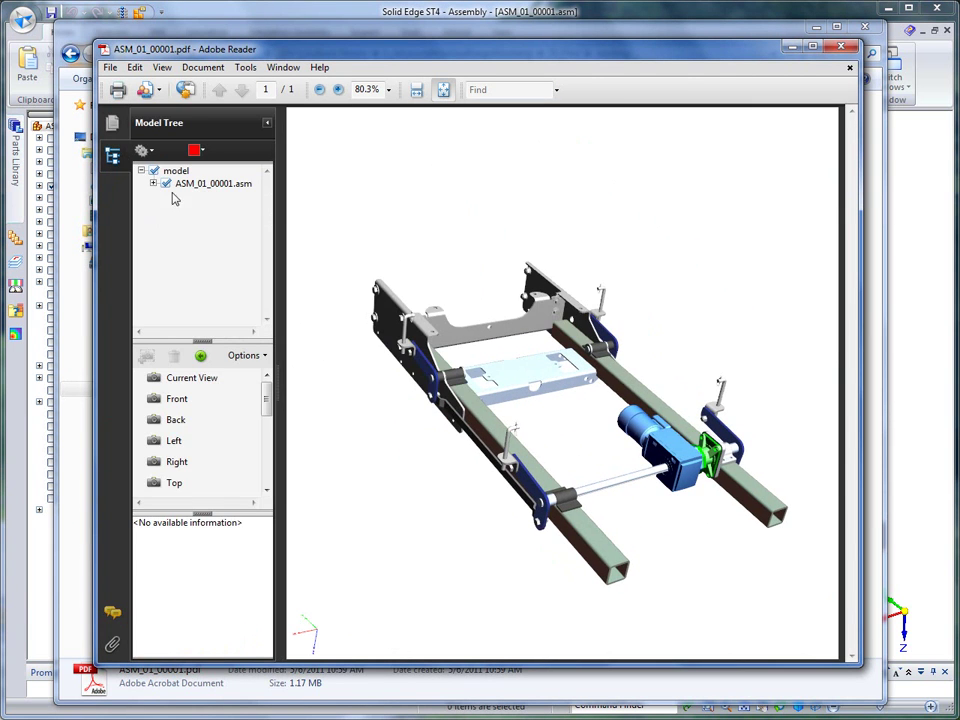
click(153, 184)
click(165, 197)
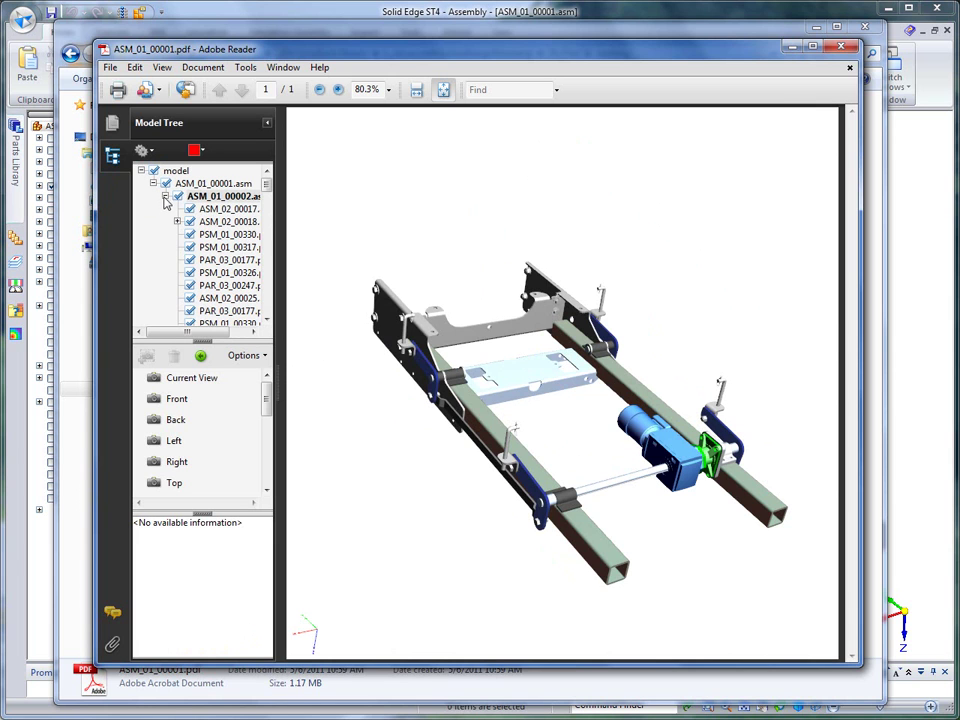
drag(263, 198, 258, 318)
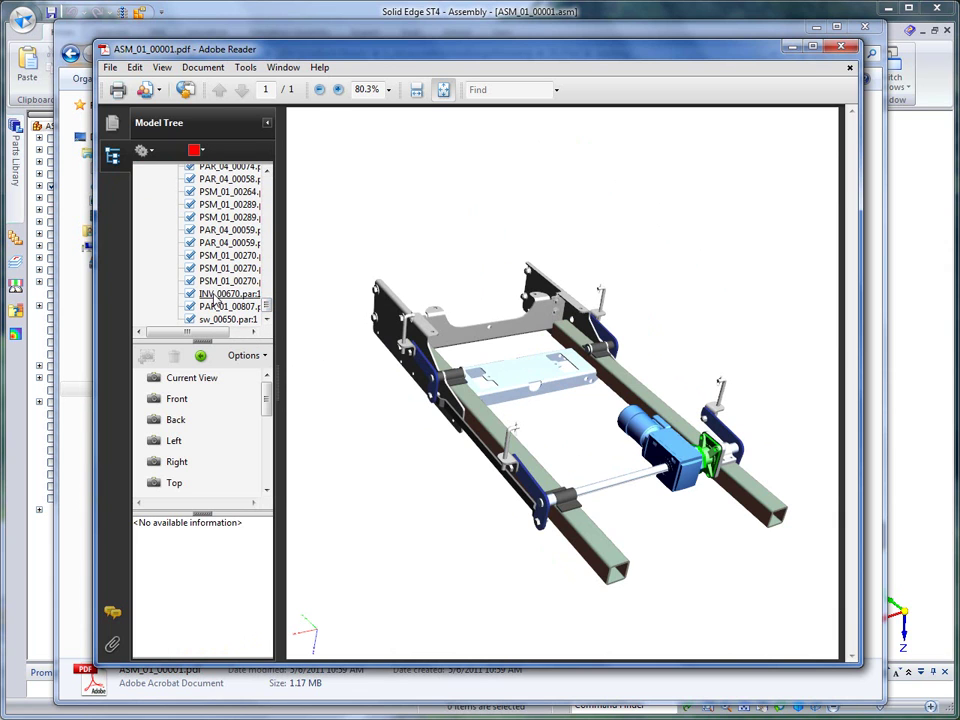
click(214, 300)
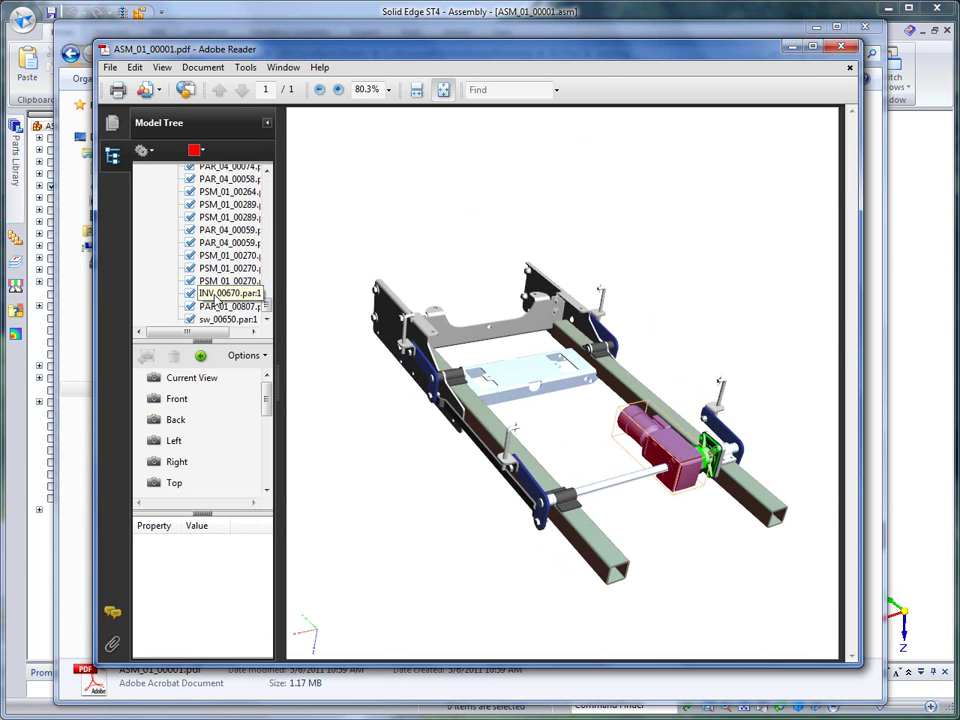
click(218, 308)
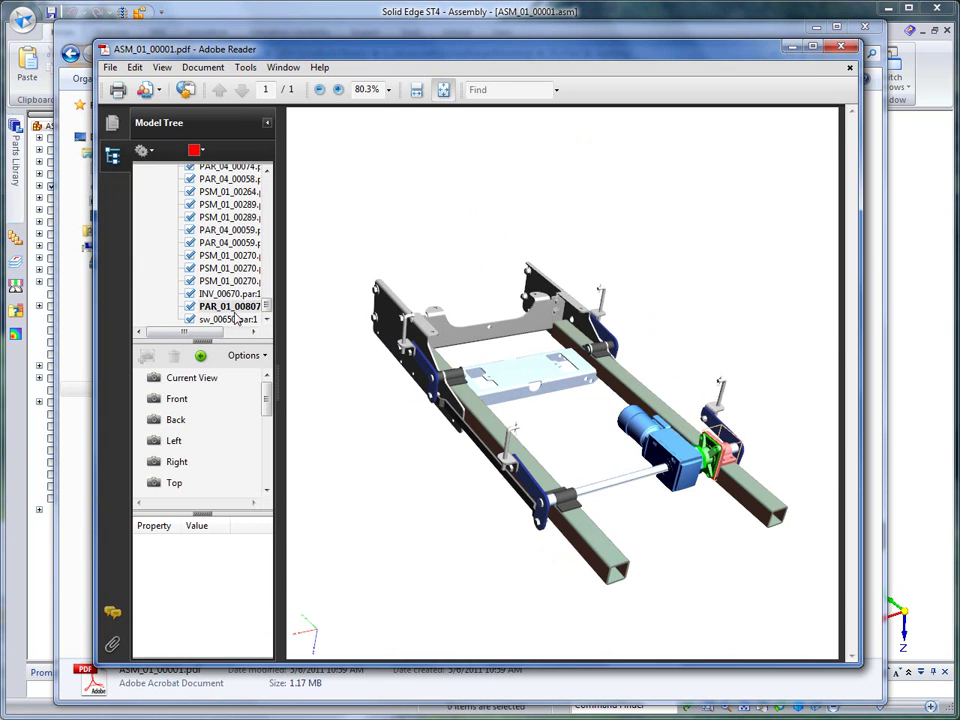
click(238, 320)
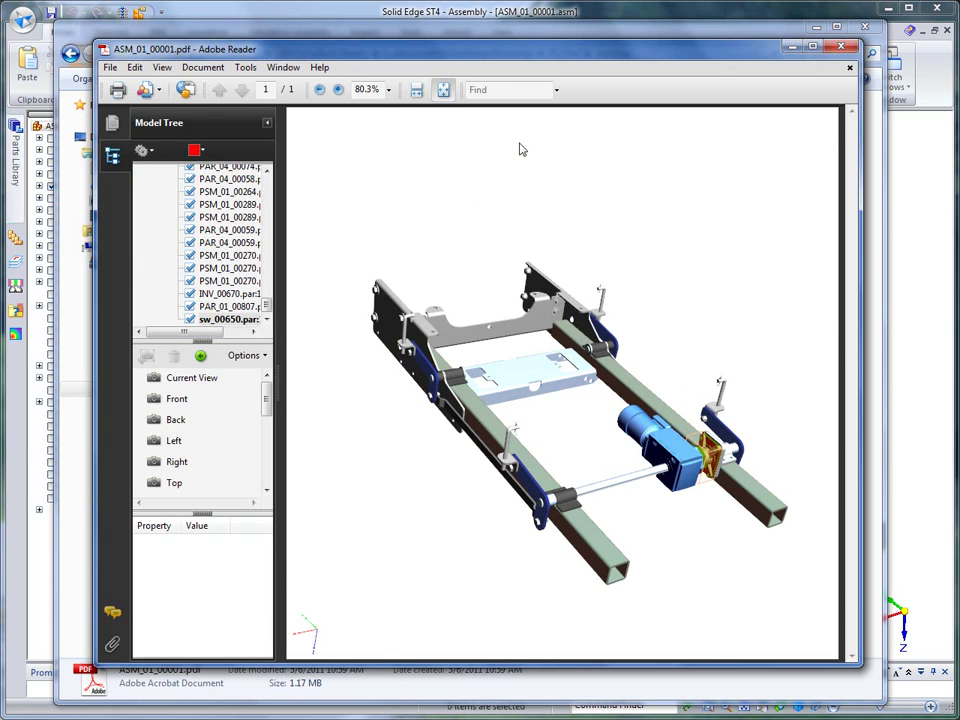
click(362, 147)
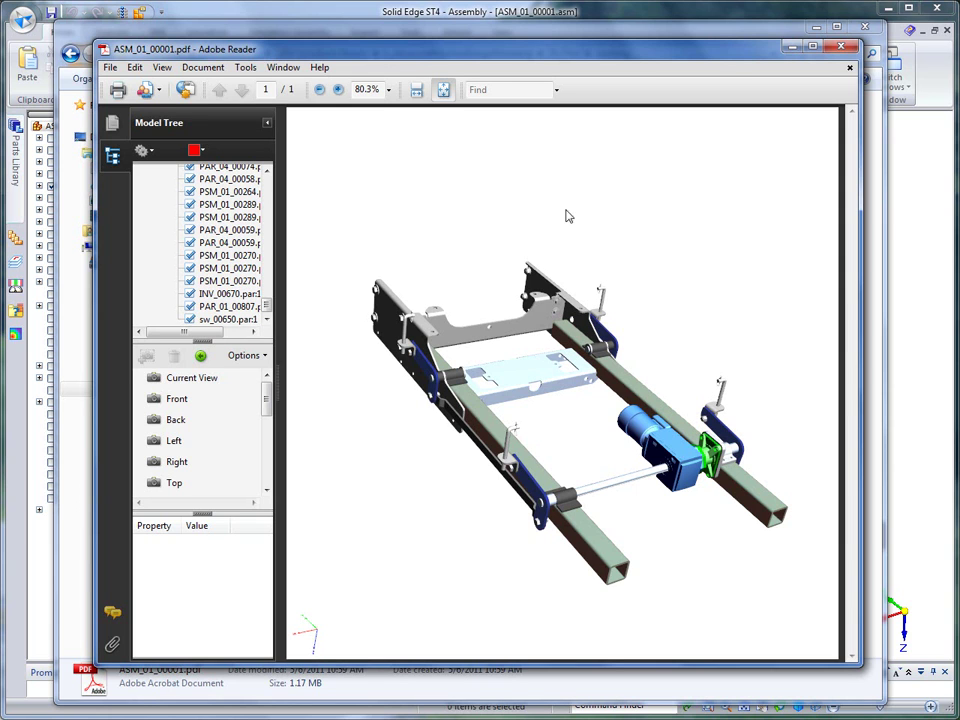
click(844, 47)
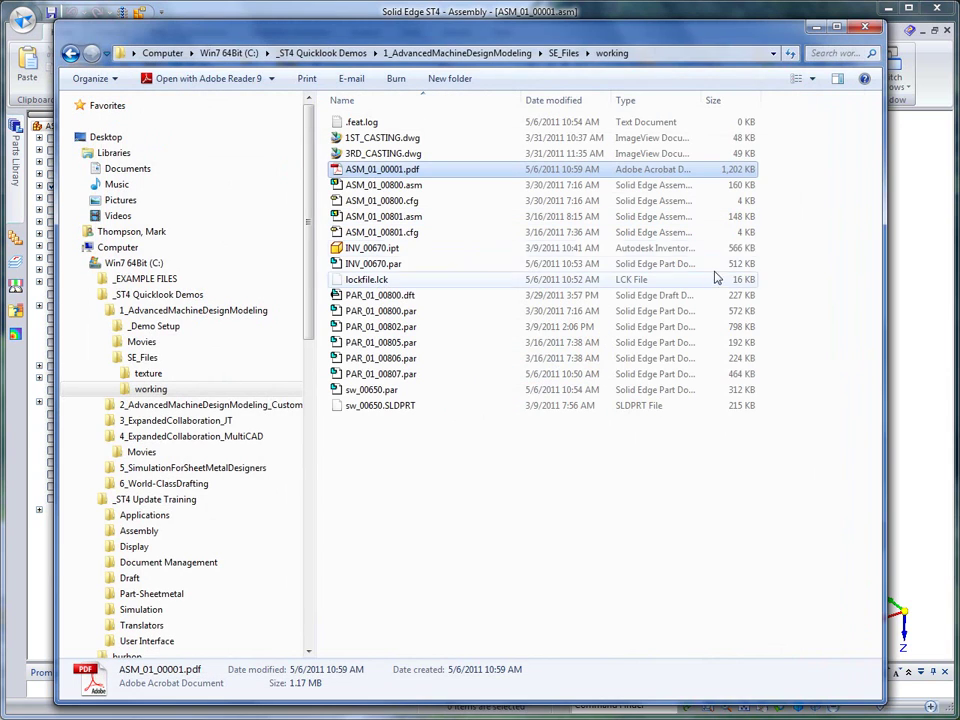
click(866, 27)
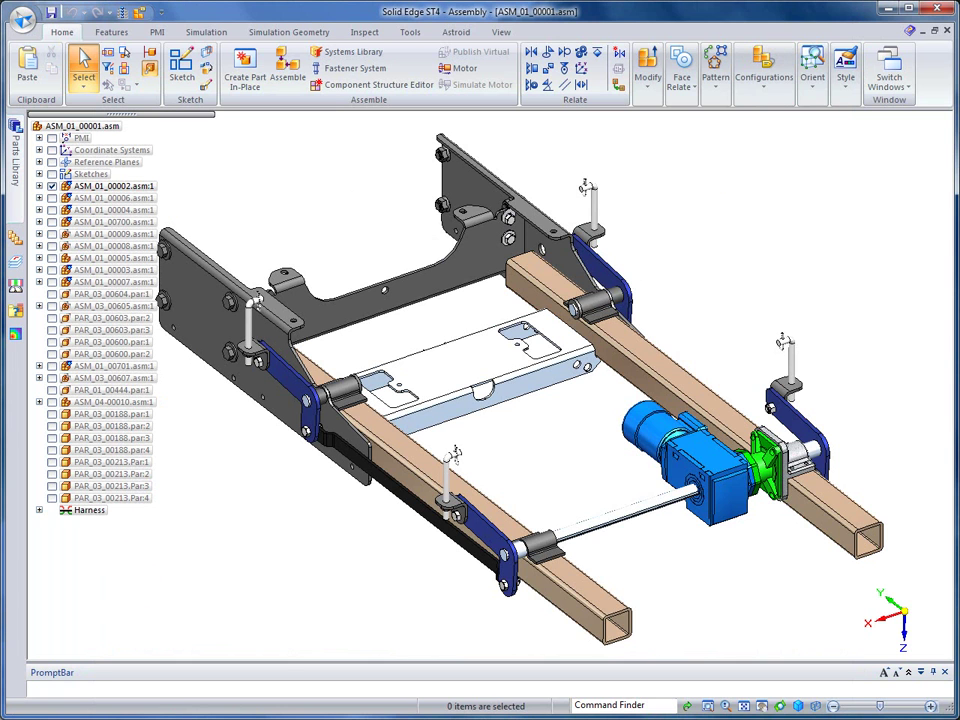
- Switch to Windows Explorer and open the Movies folder of 4_ExpandedCollaboration_MultiCAD in _ST4 Quicklook Demos on drive C
key(super+e)
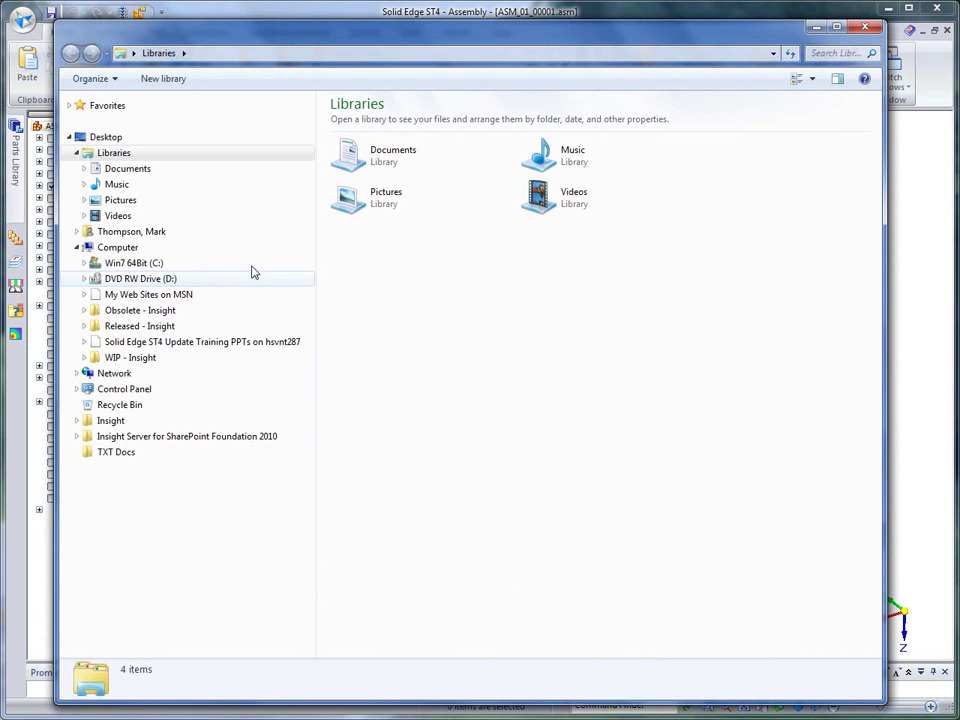
click(85, 263)
click(93, 131)
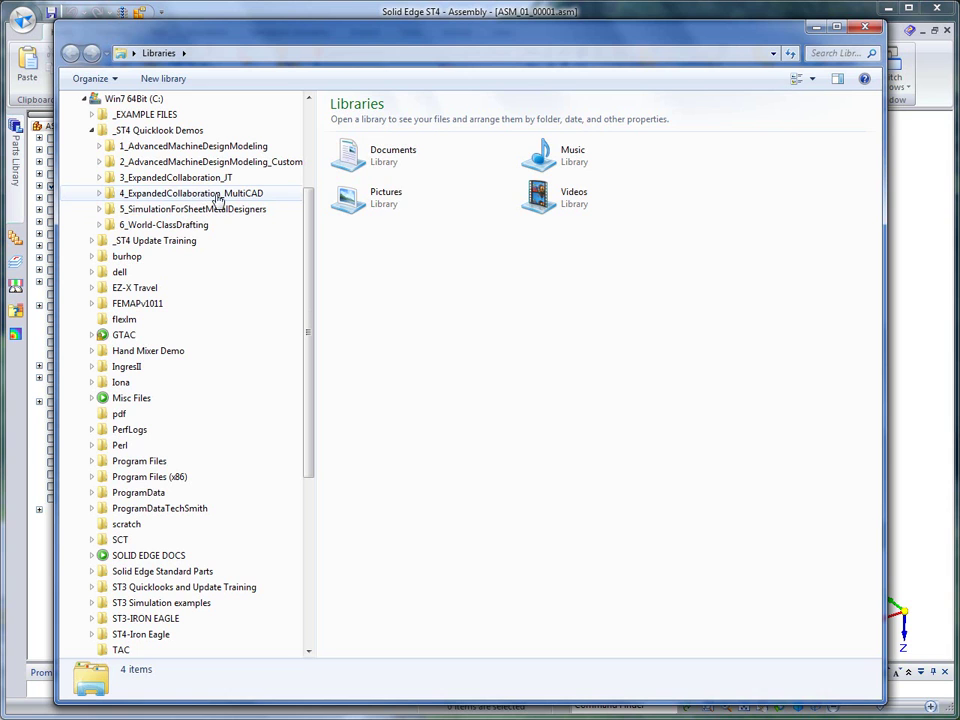
click(100, 195)
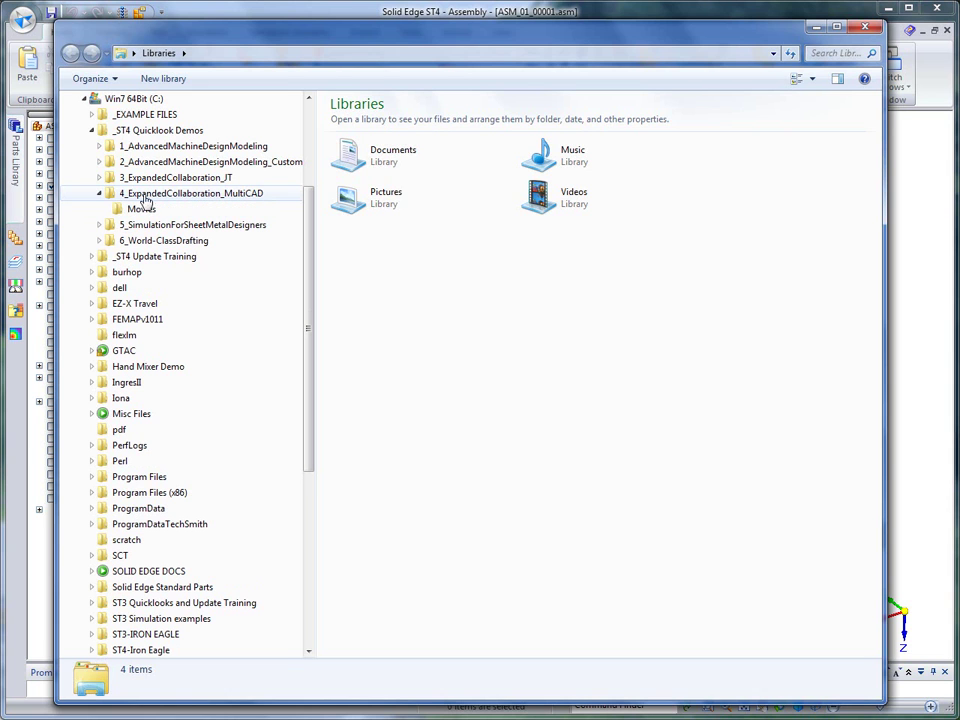
click(140, 210)
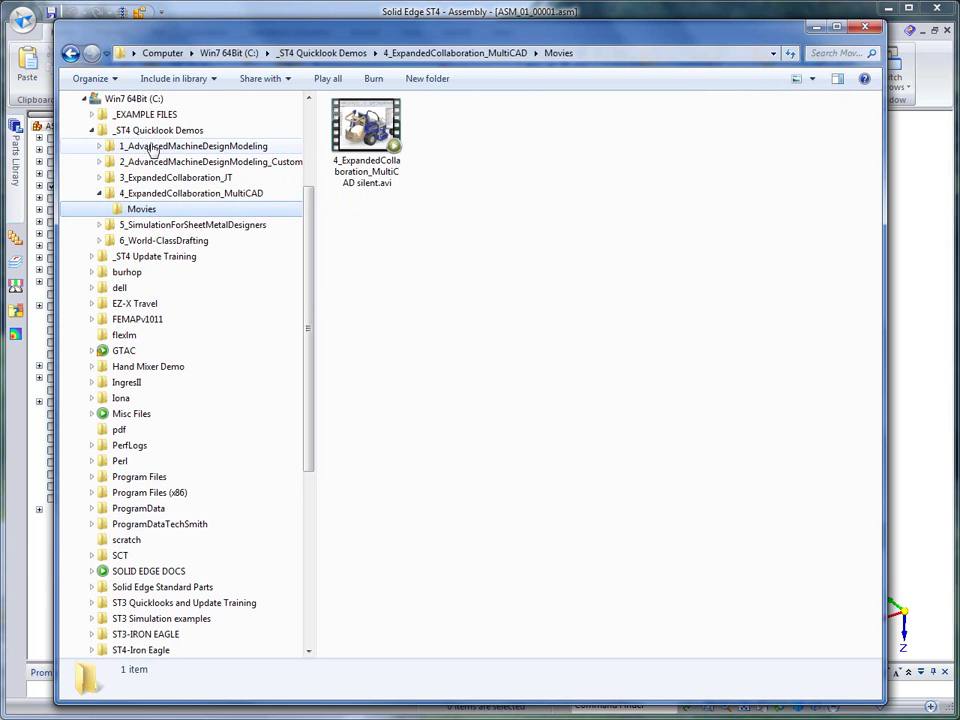
- Look at the subfolders of 1_AdvancedMachineDesignModeling, collapse that folder again and close the folder window
click(101, 147)
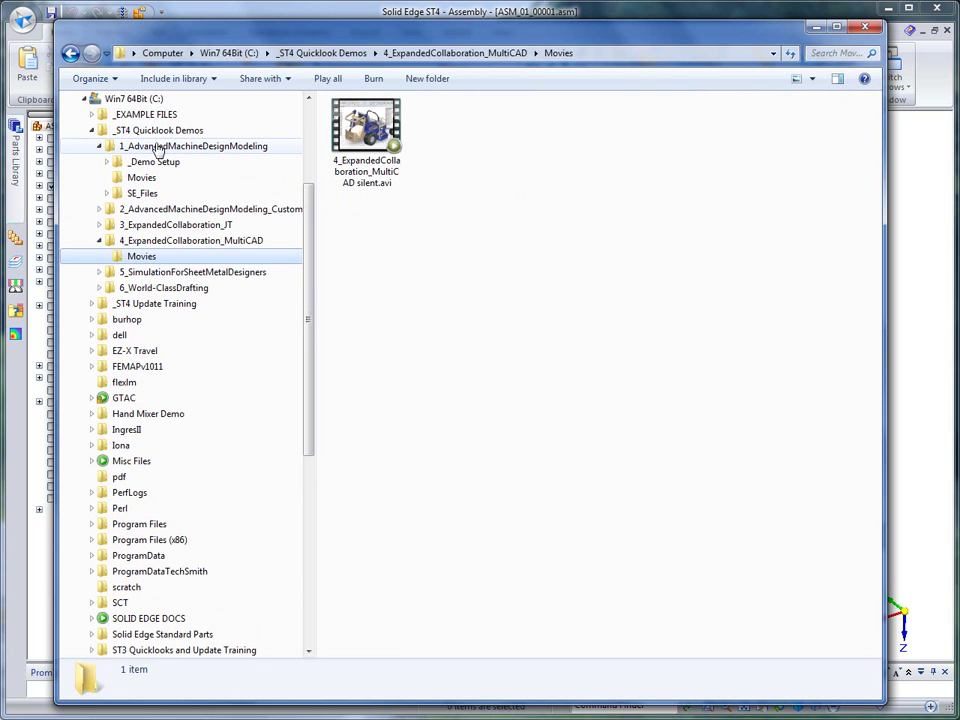
click(99, 147)
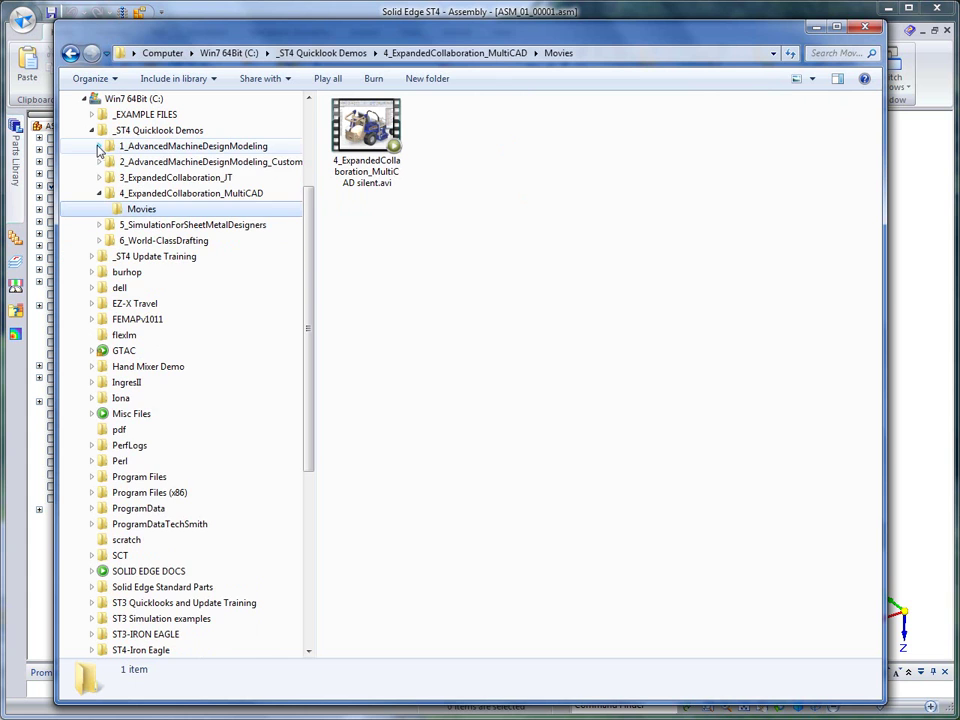
click(865, 27)
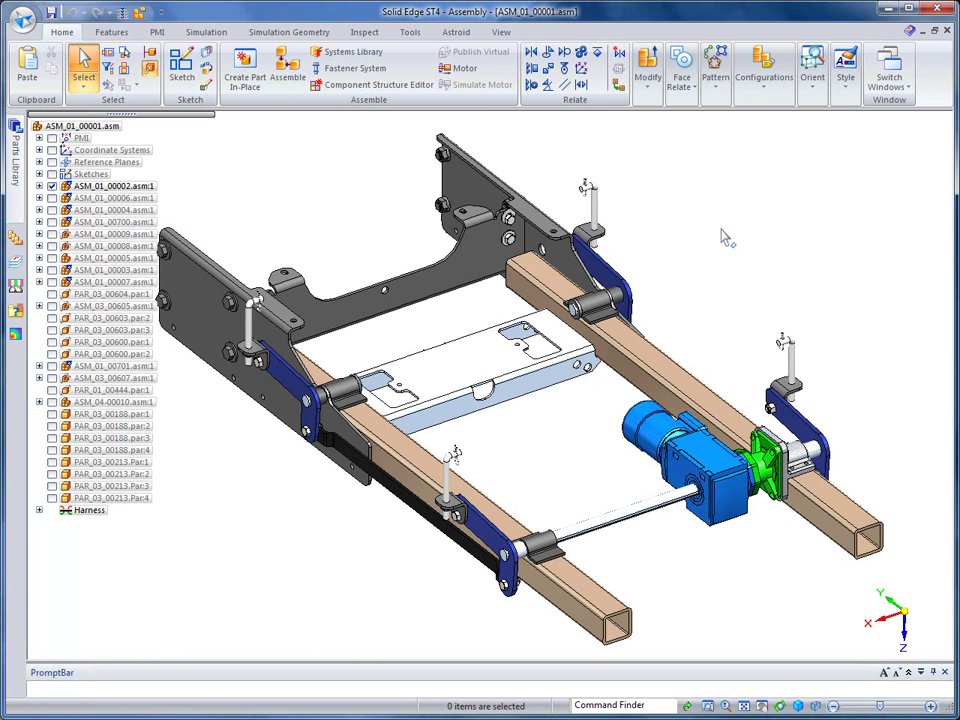